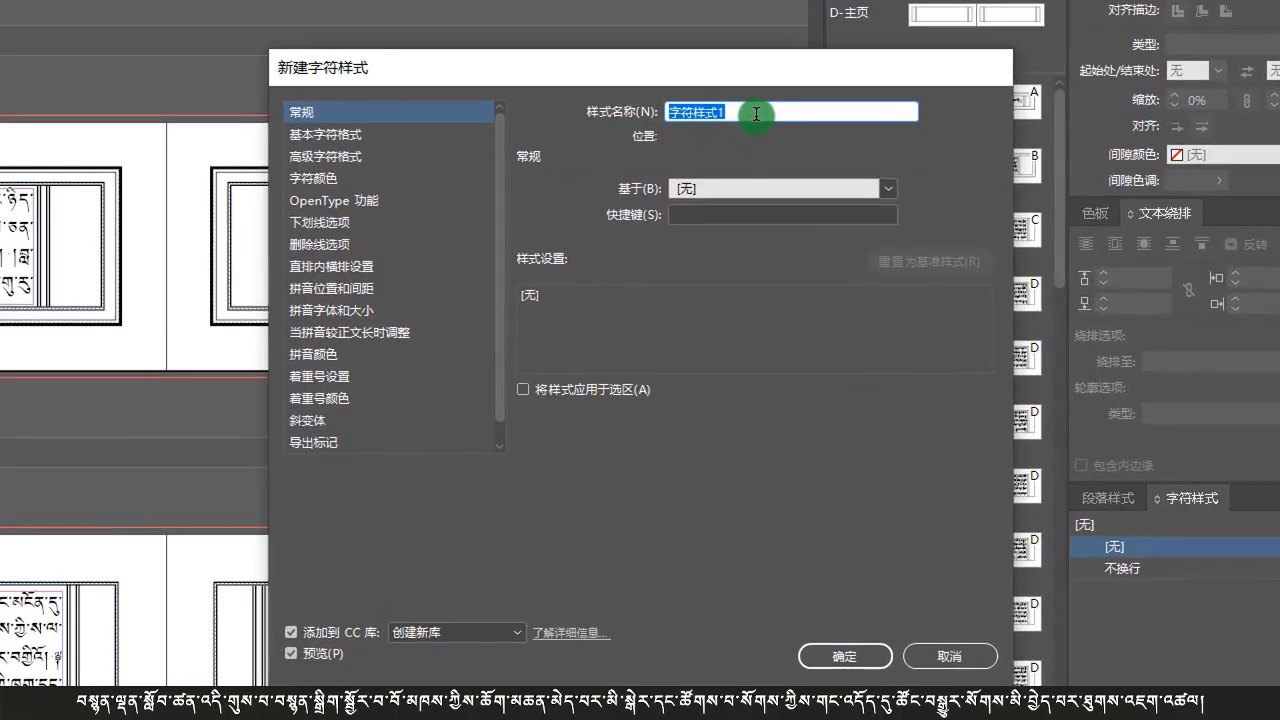
Name the new character style 小字体 and assign it the shortcut Ctrl+Num 1
key("super+space")
type("xiaoziti")
key("space")
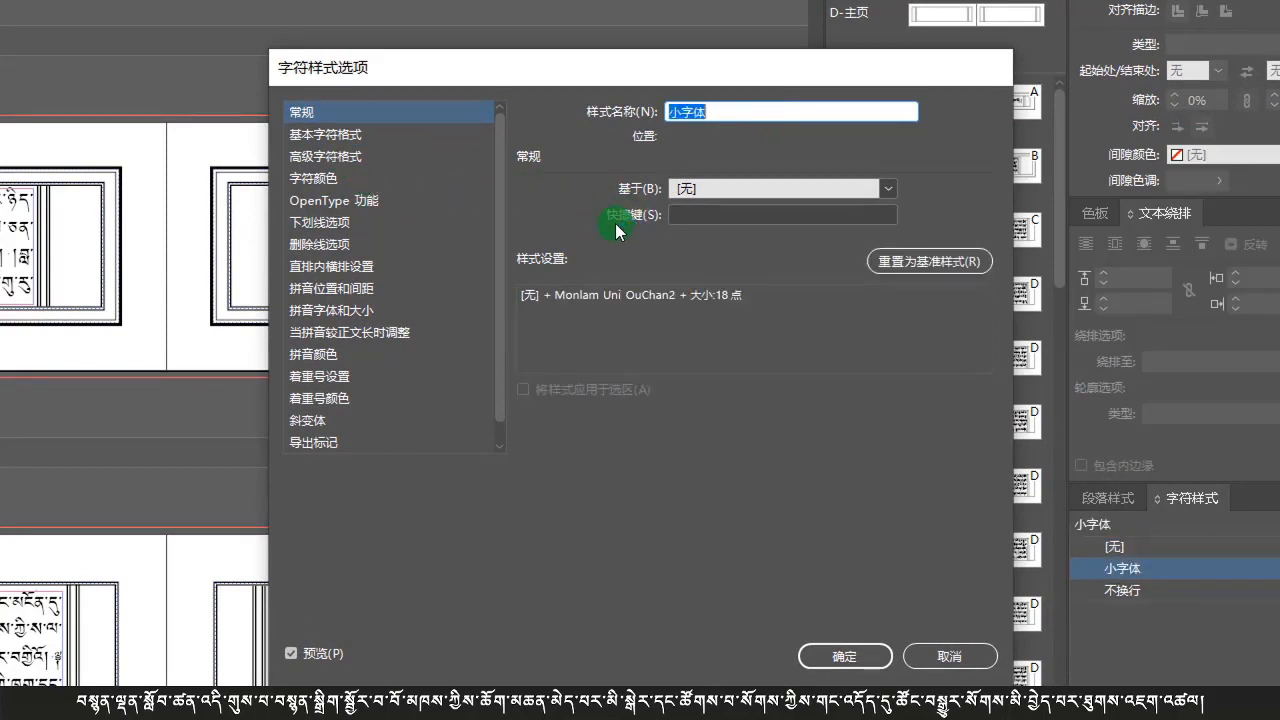
left_click(690, 217)
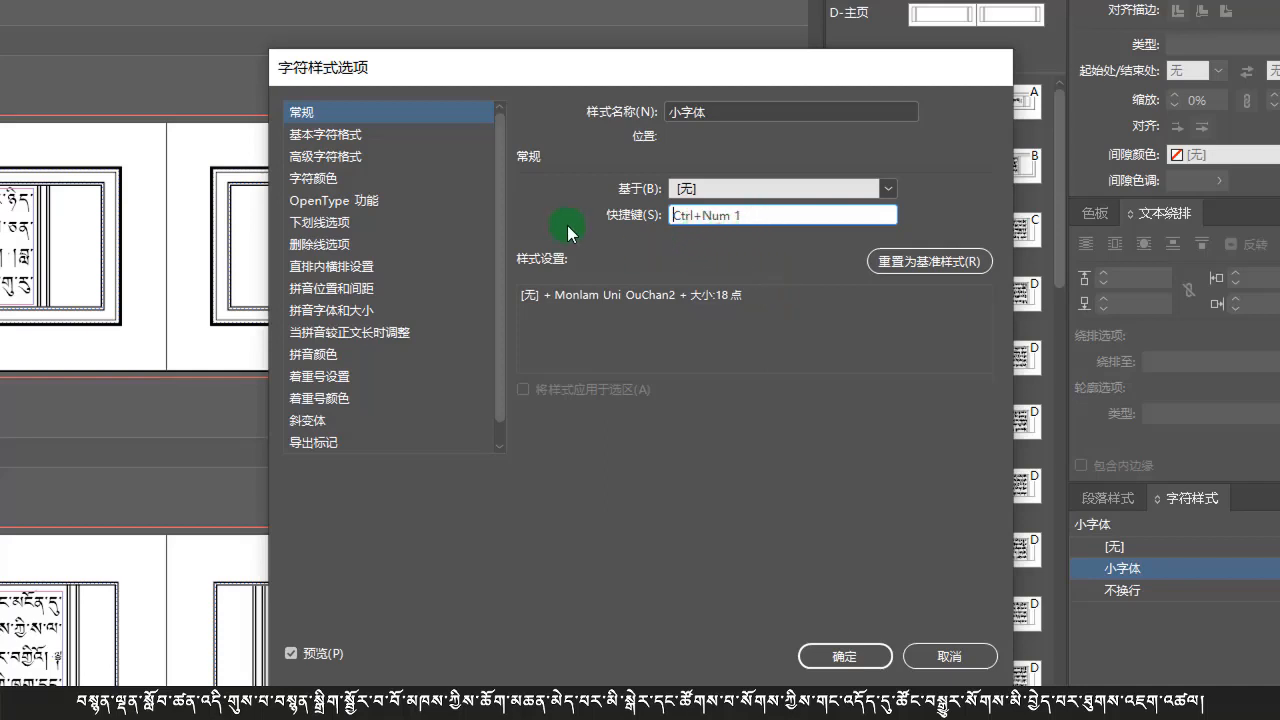
Set the 小字体 style's font to Monlam Uni OuChan2 Regular at 18 points and save the style
left_click(331, 136)
left_click(330, 134)
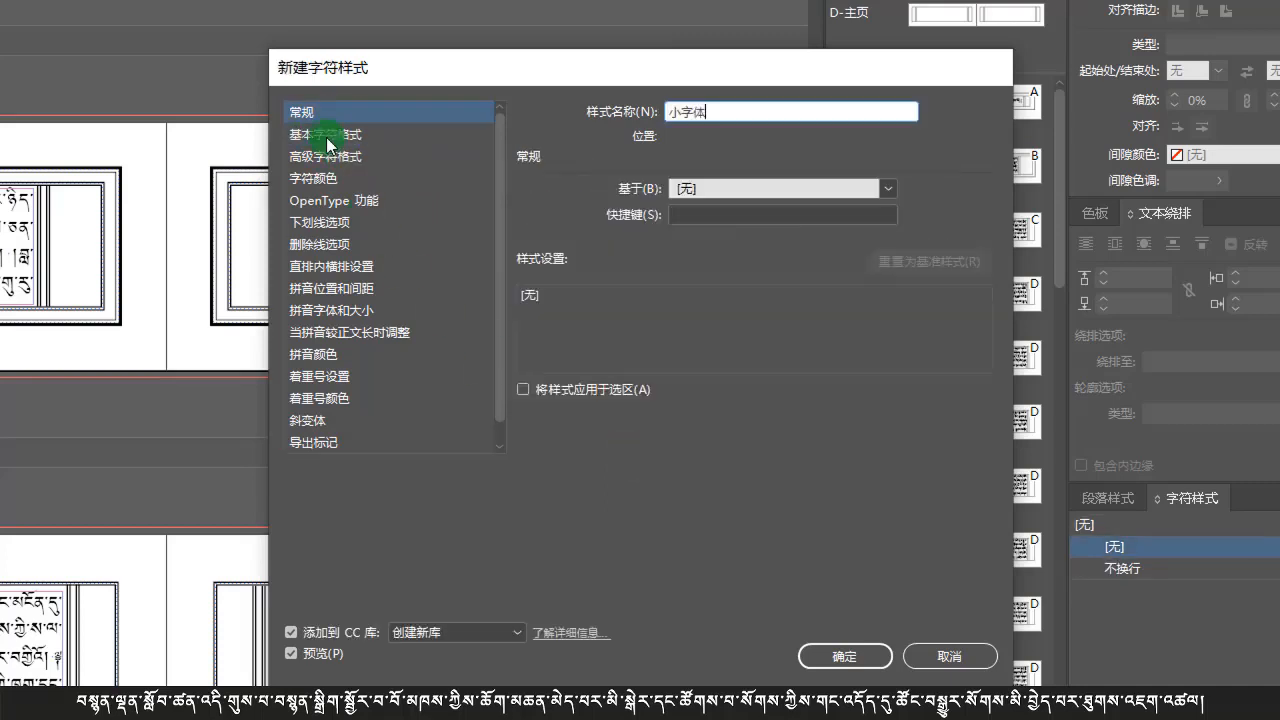
left_click(322, 135)
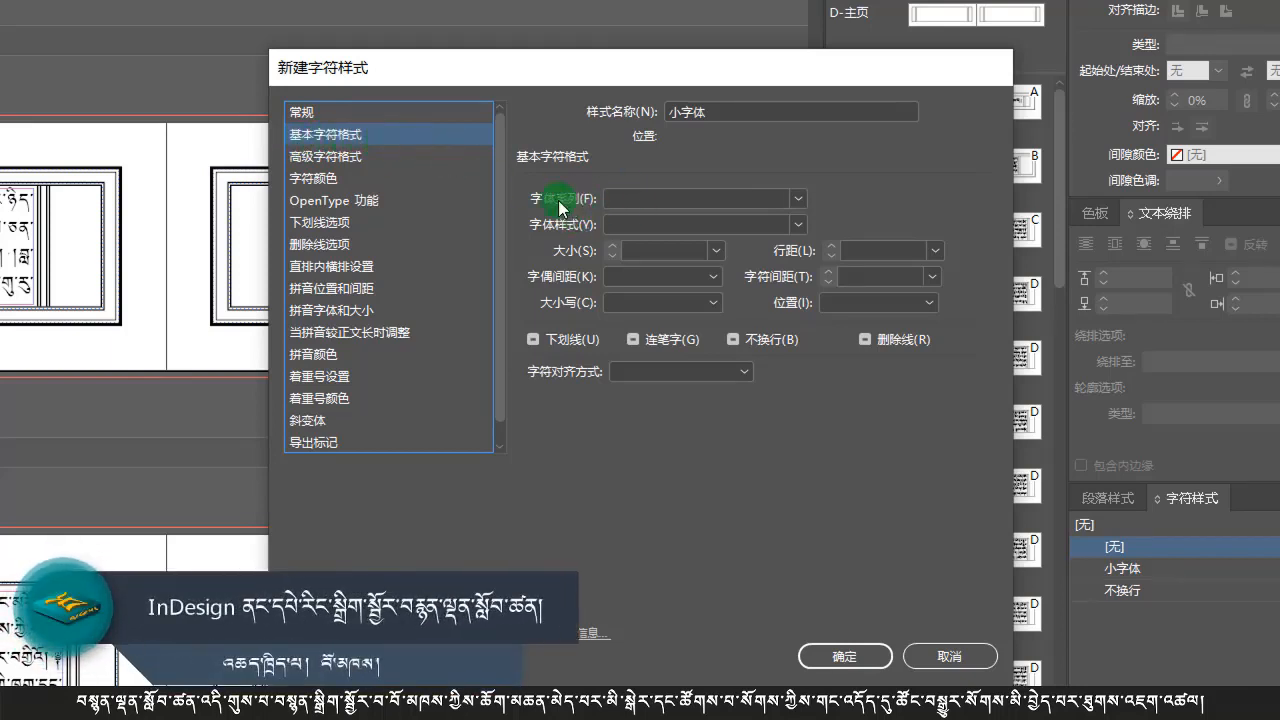
left_click(800, 198)
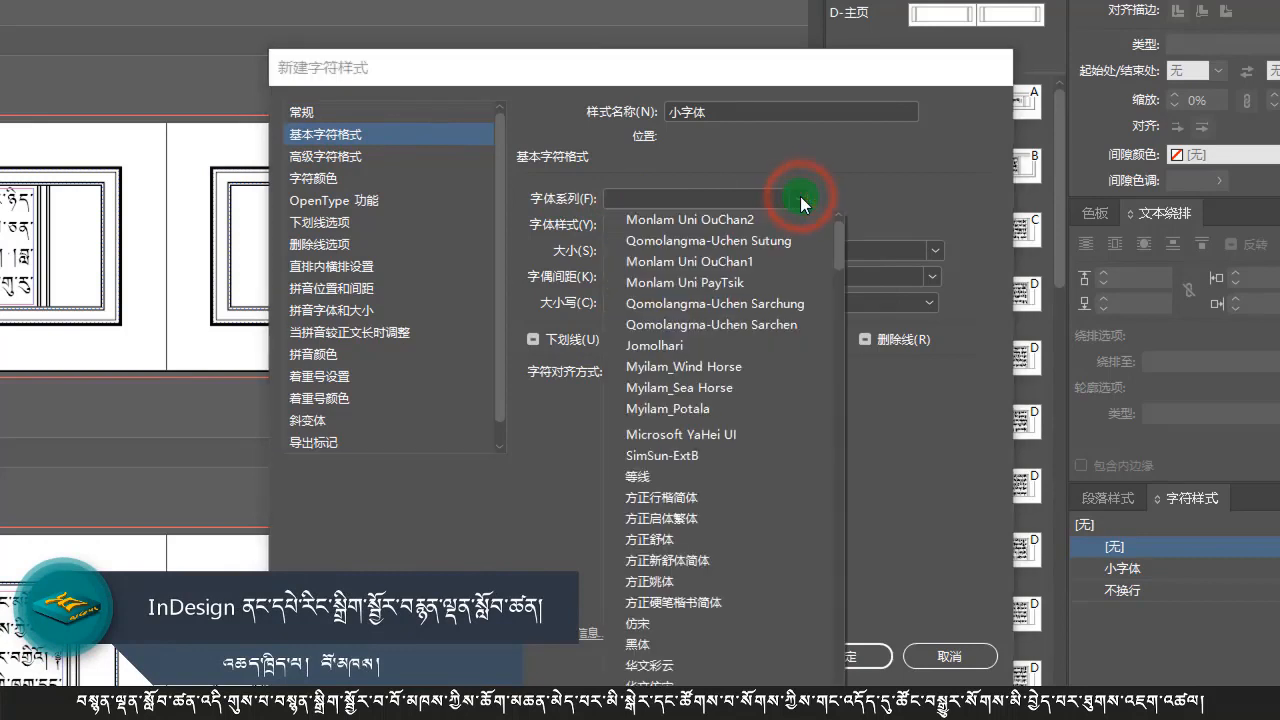
left_click(747, 223)
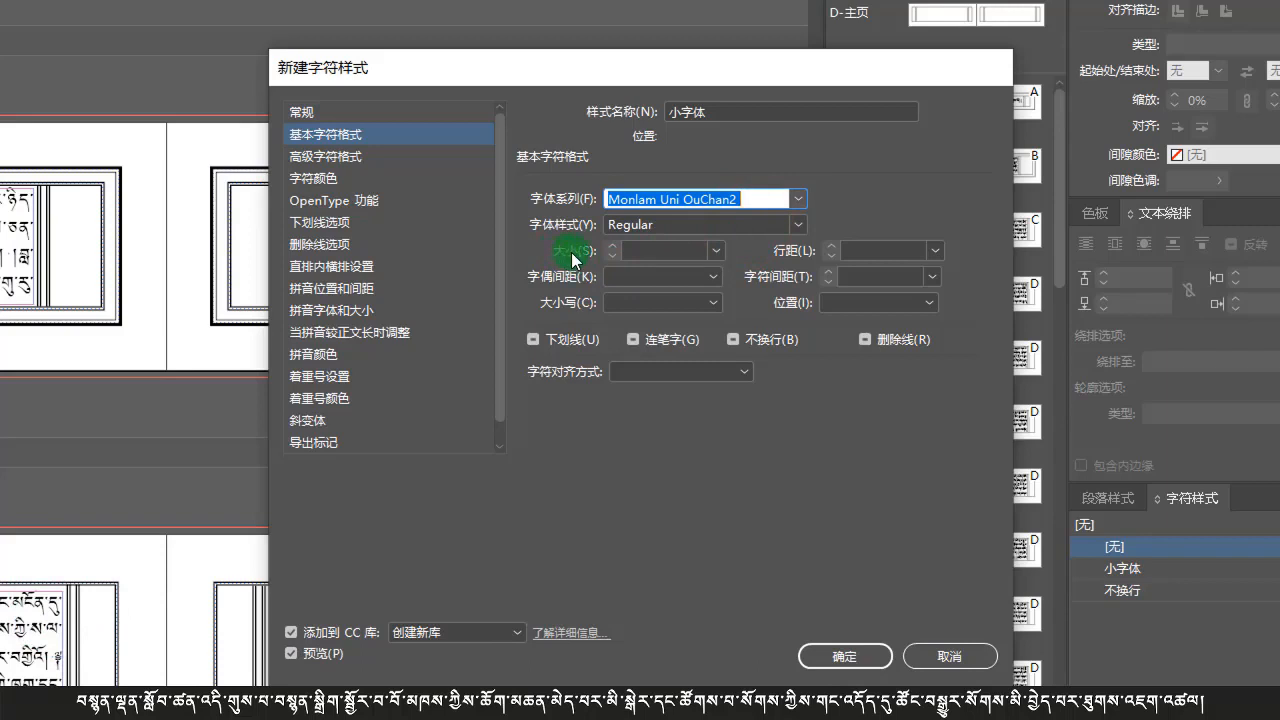
left_click(716, 250)
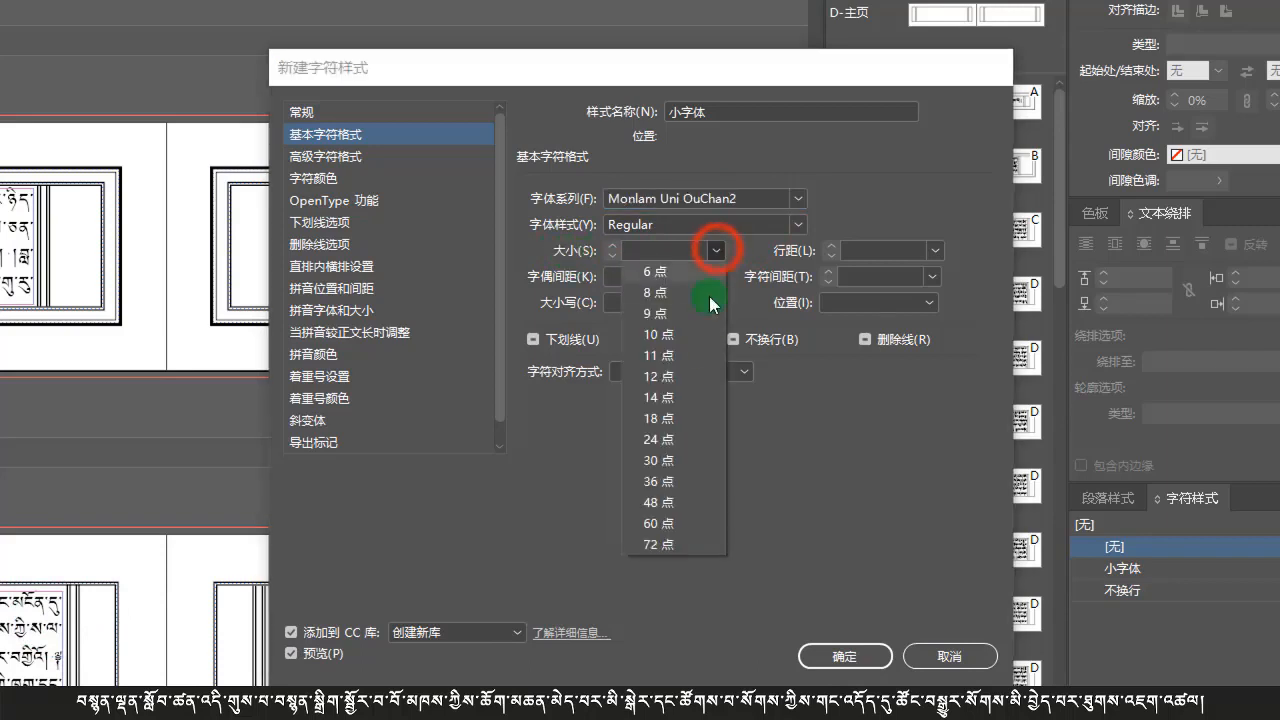
left_click(690, 419)
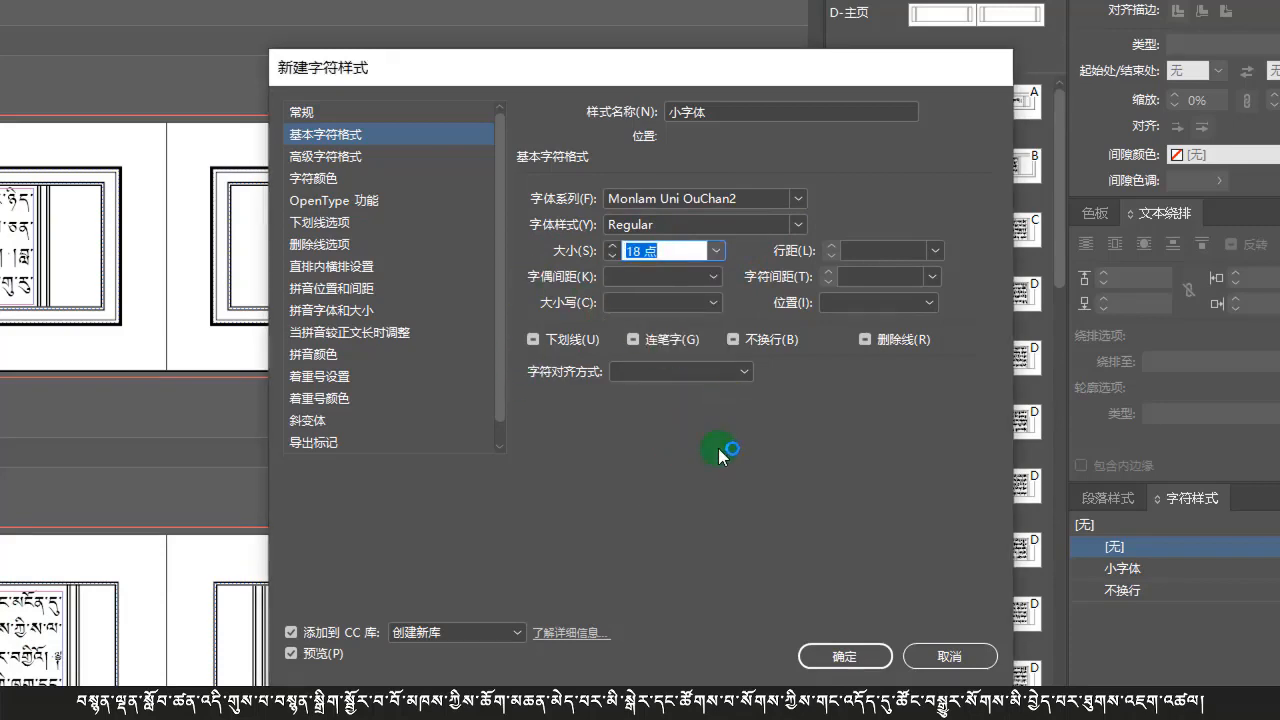
left_click(845, 655)
left_click(847, 654)
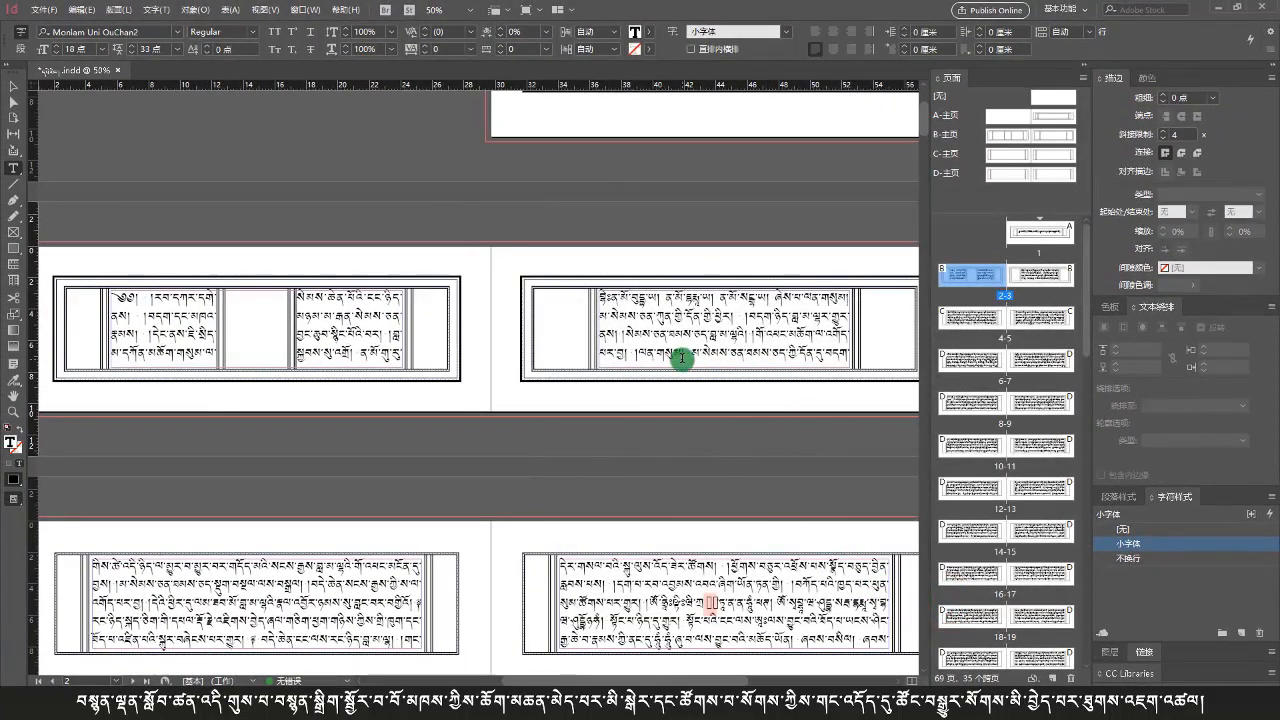
Apply the 小字体 character style to the phrase ལན་གསུམ། in the fourth text line of page 3
scroll(660, 355, "up", 2)
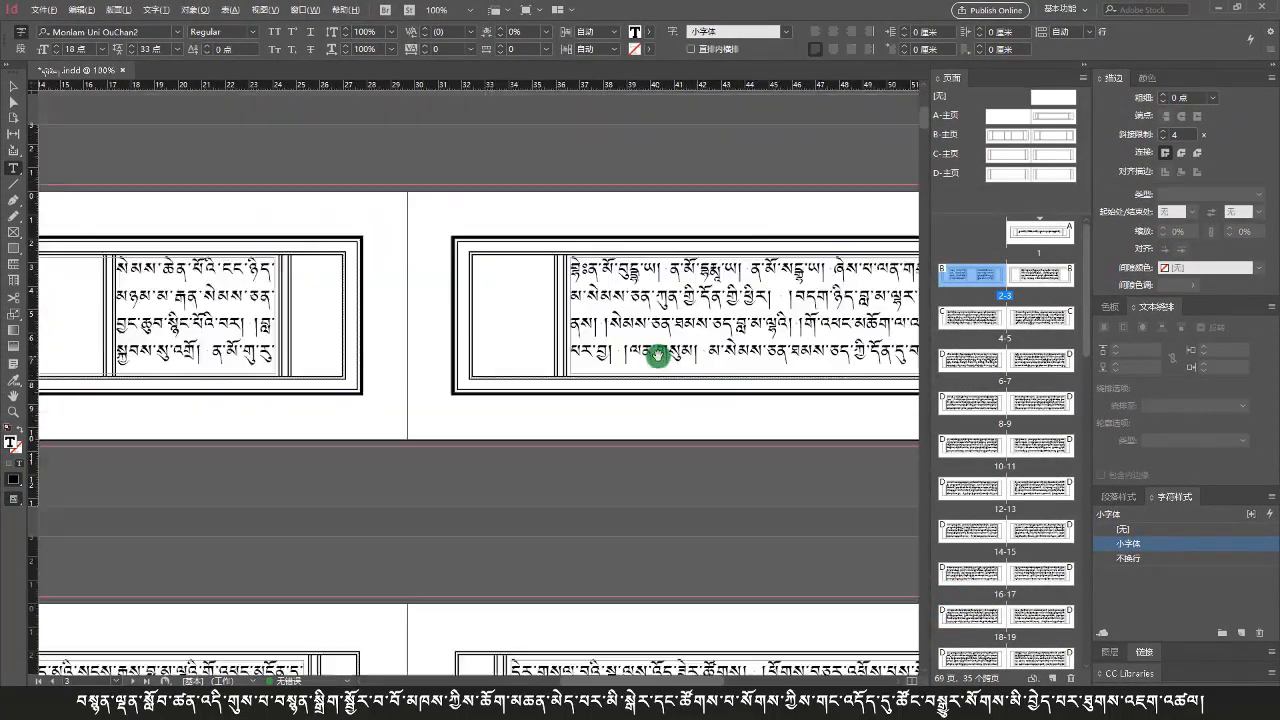
scroll(654, 360, "right", 2)
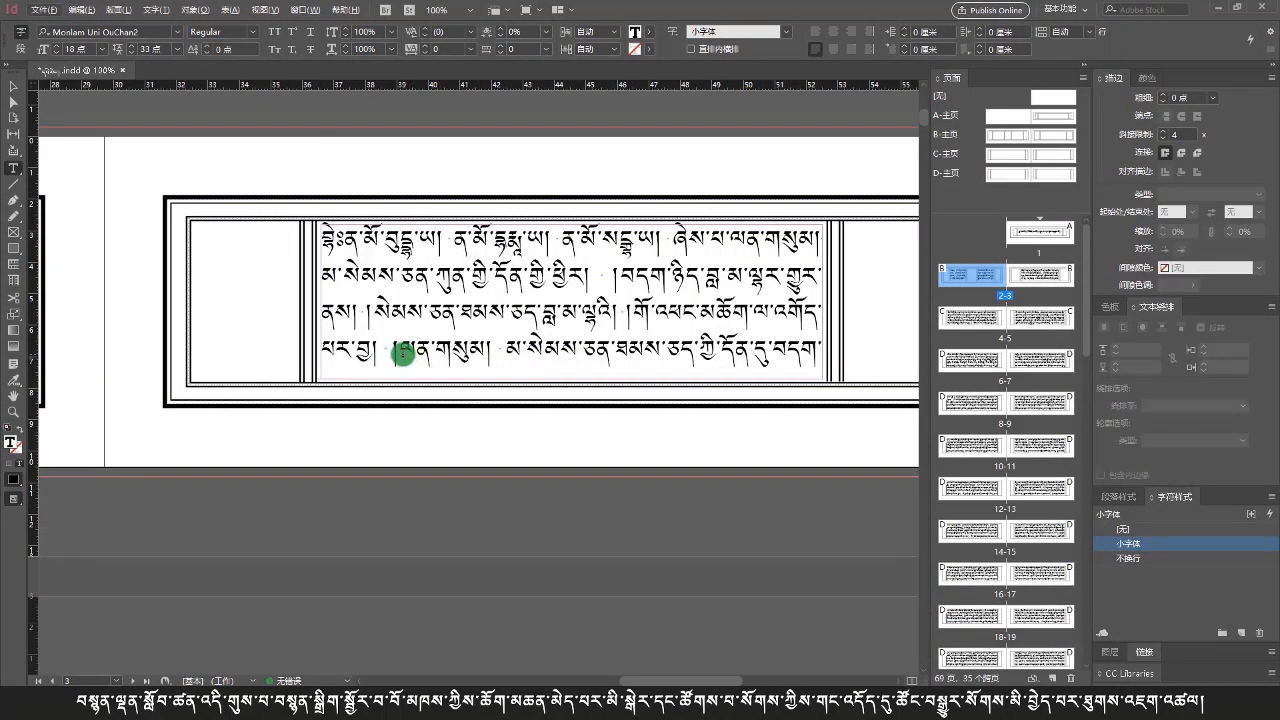
left_click_drag(402, 355, 498, 368)
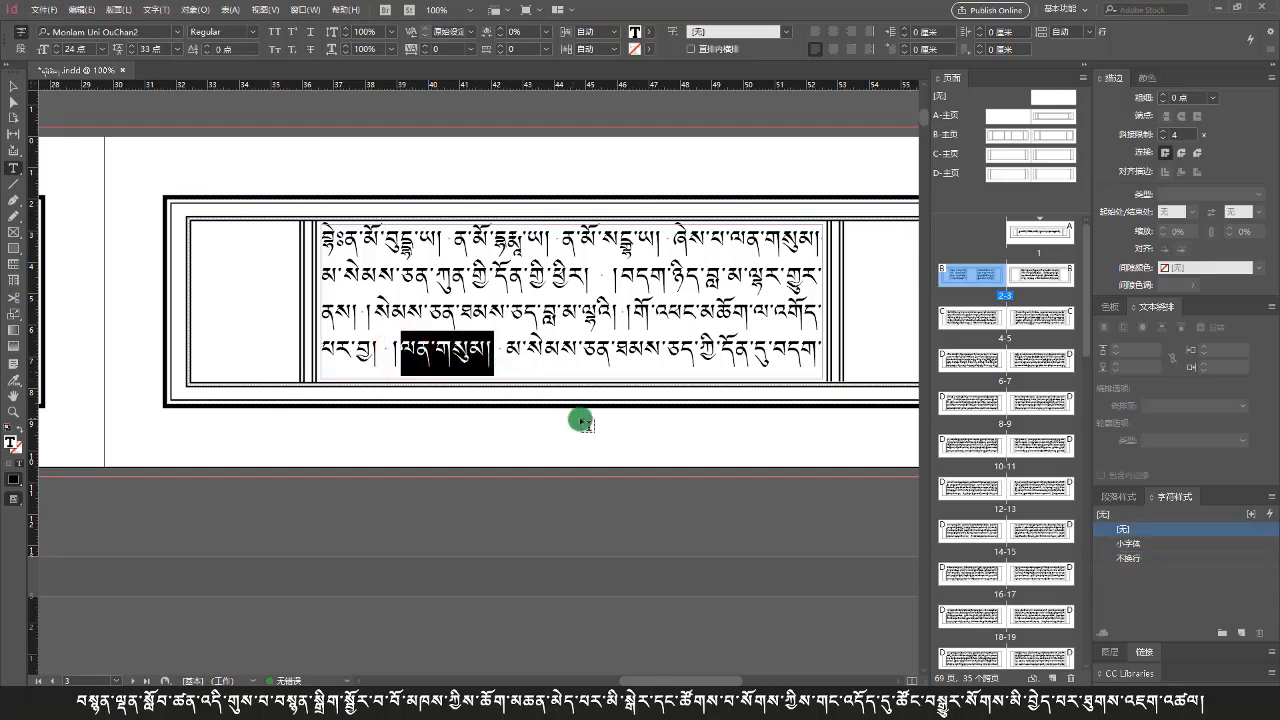
left_click(1128, 545)
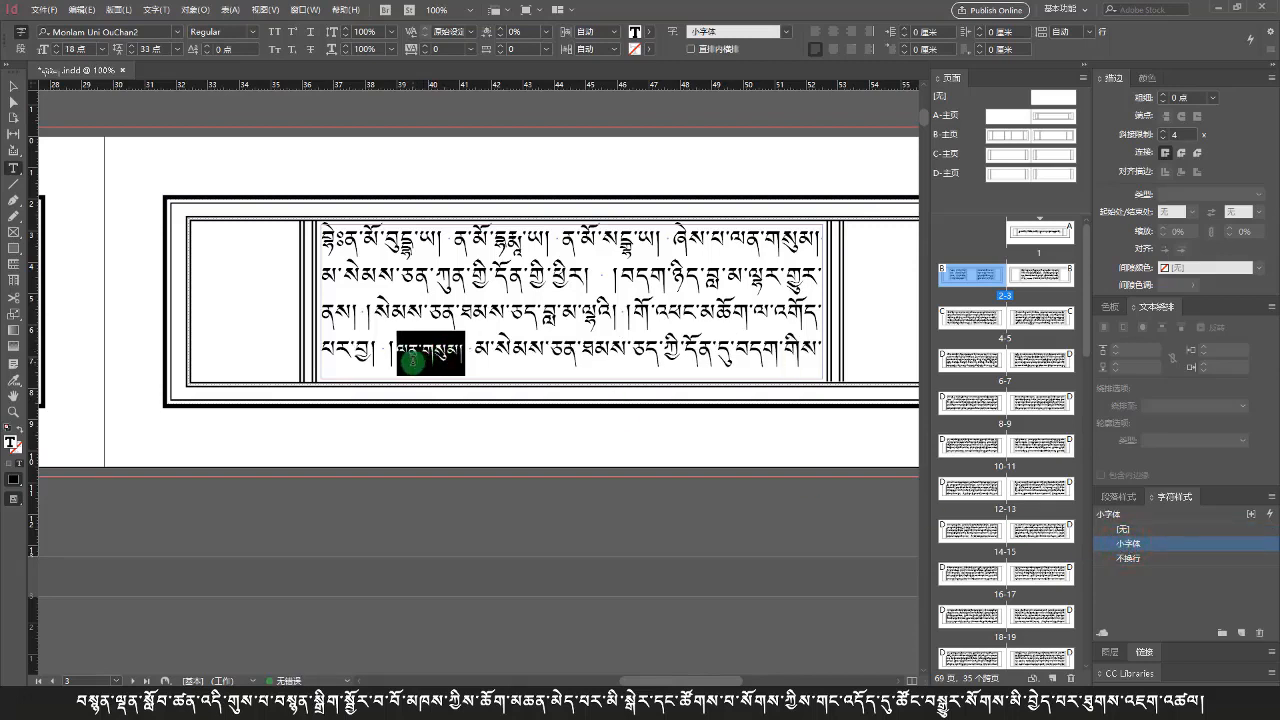
Edit the 小字体 character style and set its baseline shift to 1 point in the advanced character formats
scroll(408, 360, "up", 5)
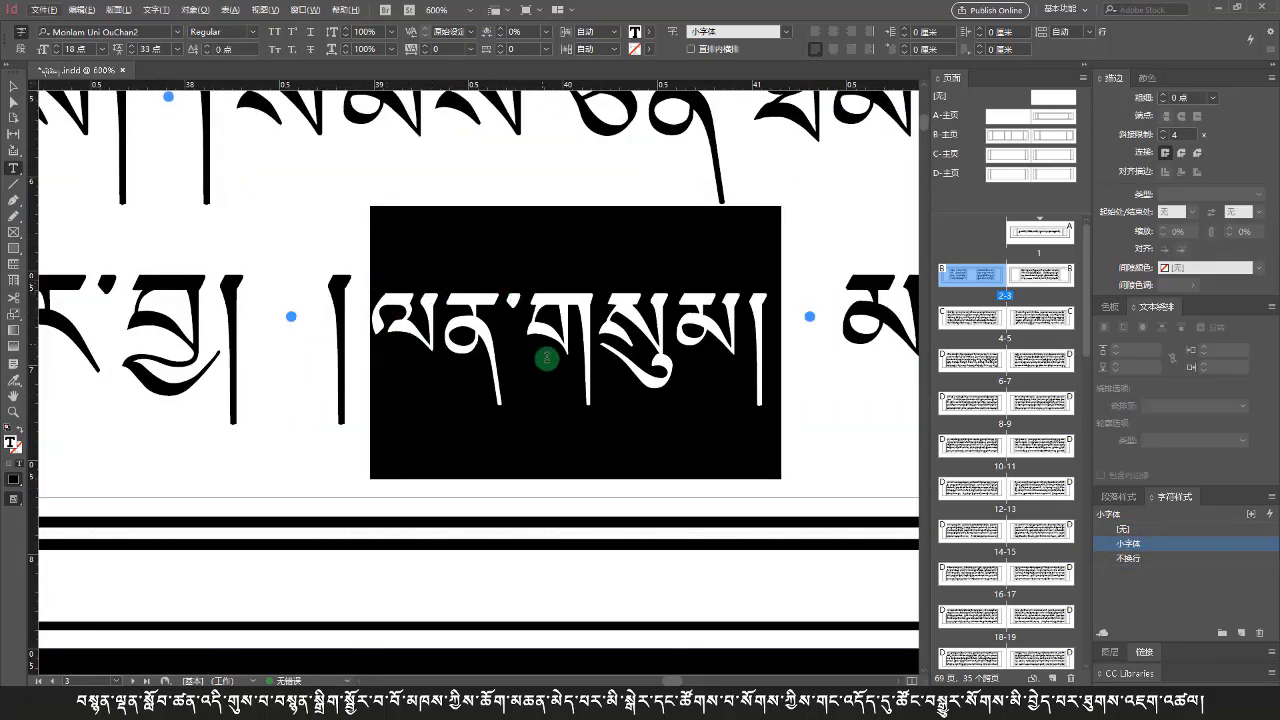
left_click(587, 341)
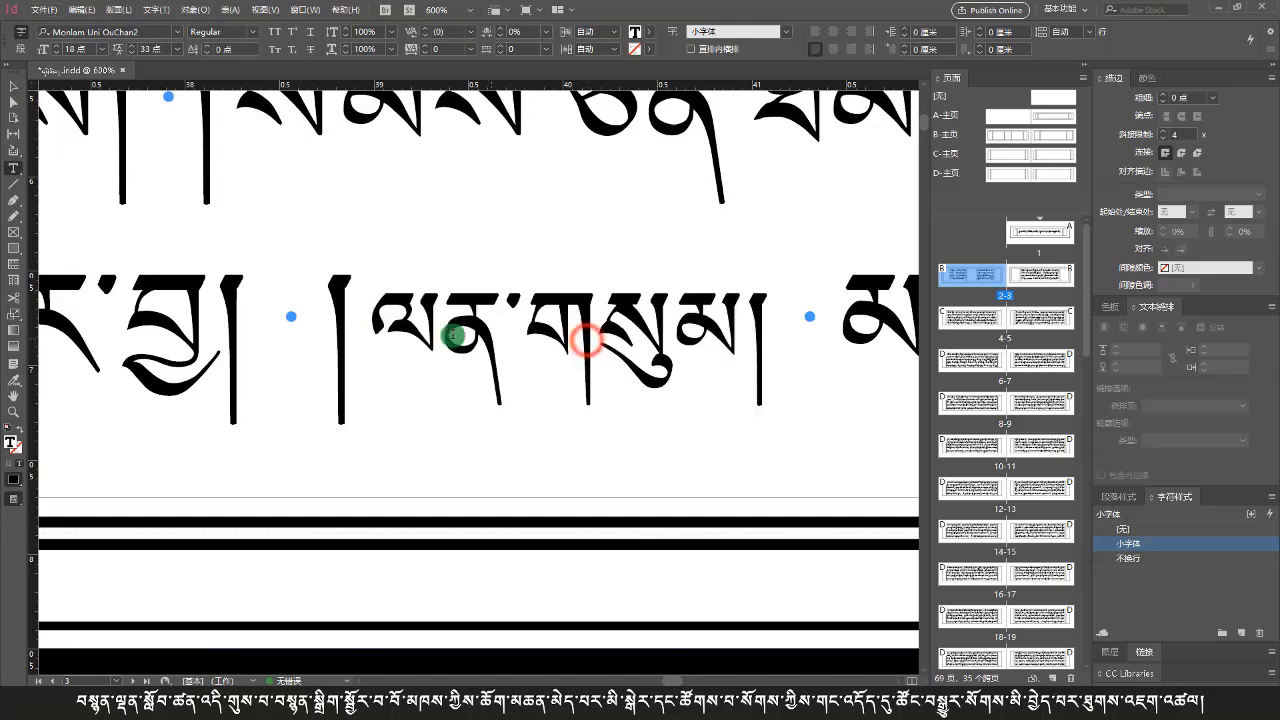
left_click(384, 303)
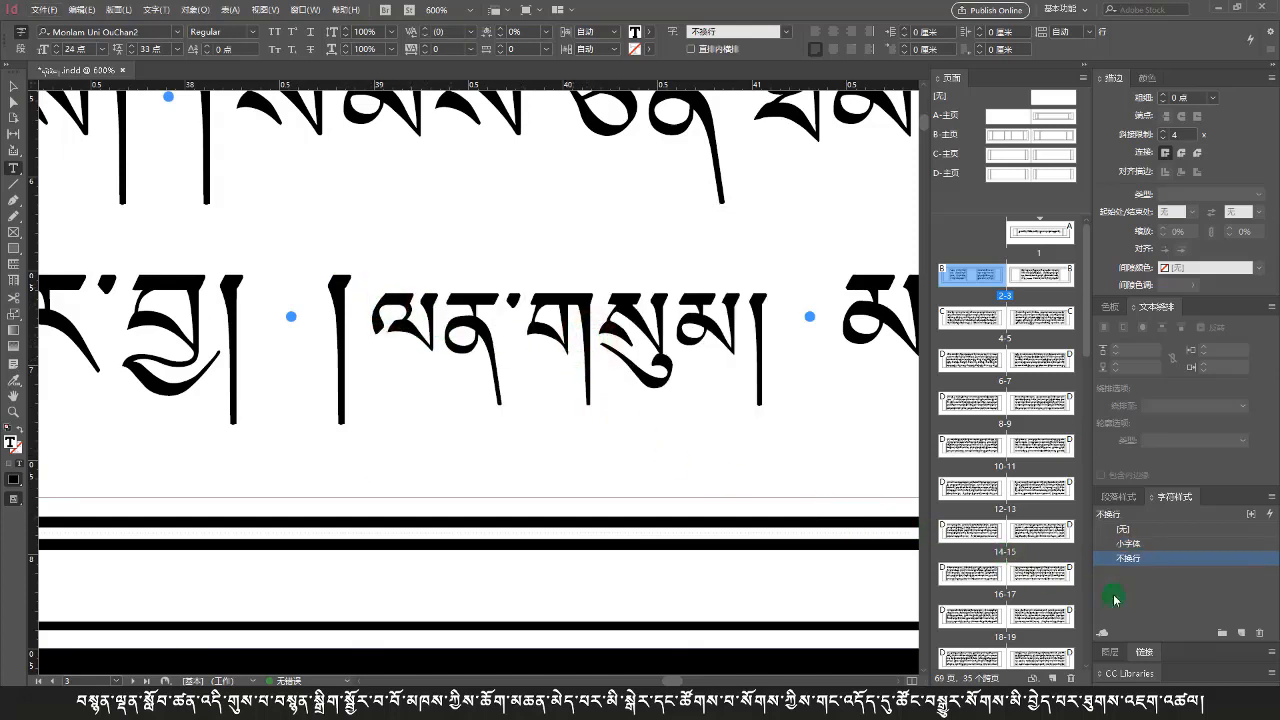
left_click(1122, 545)
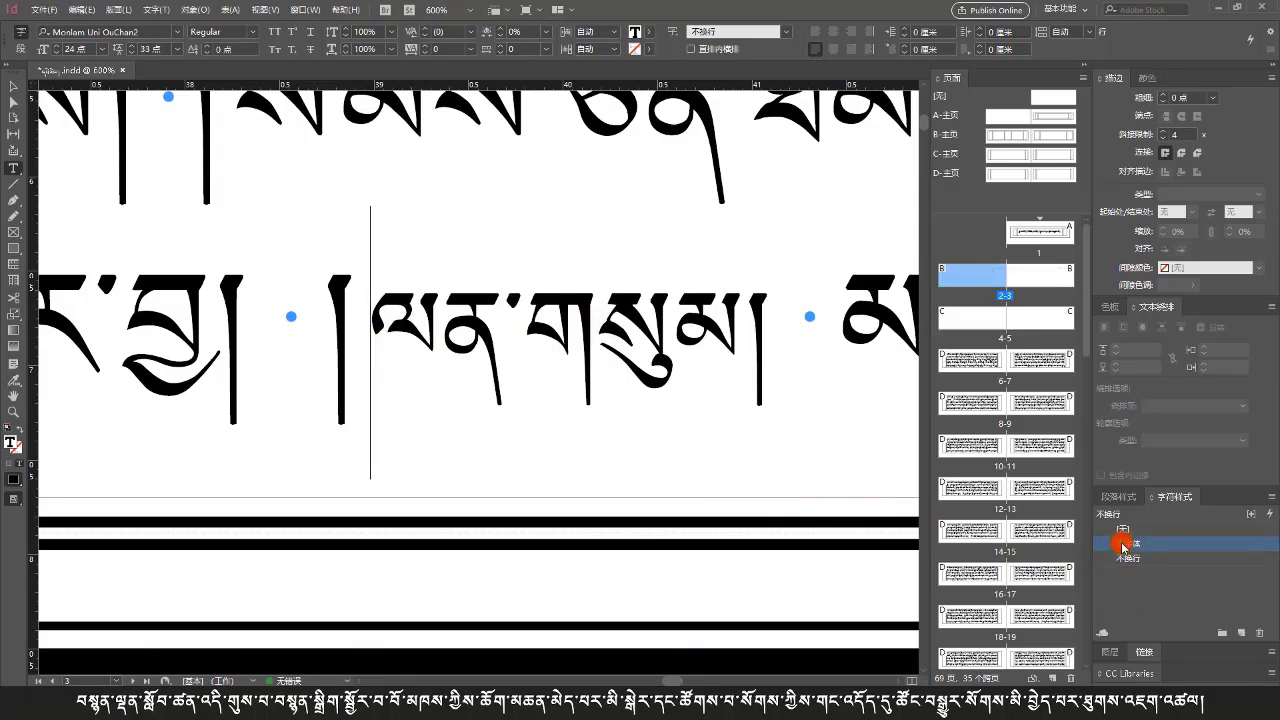
double_click(1122, 545)
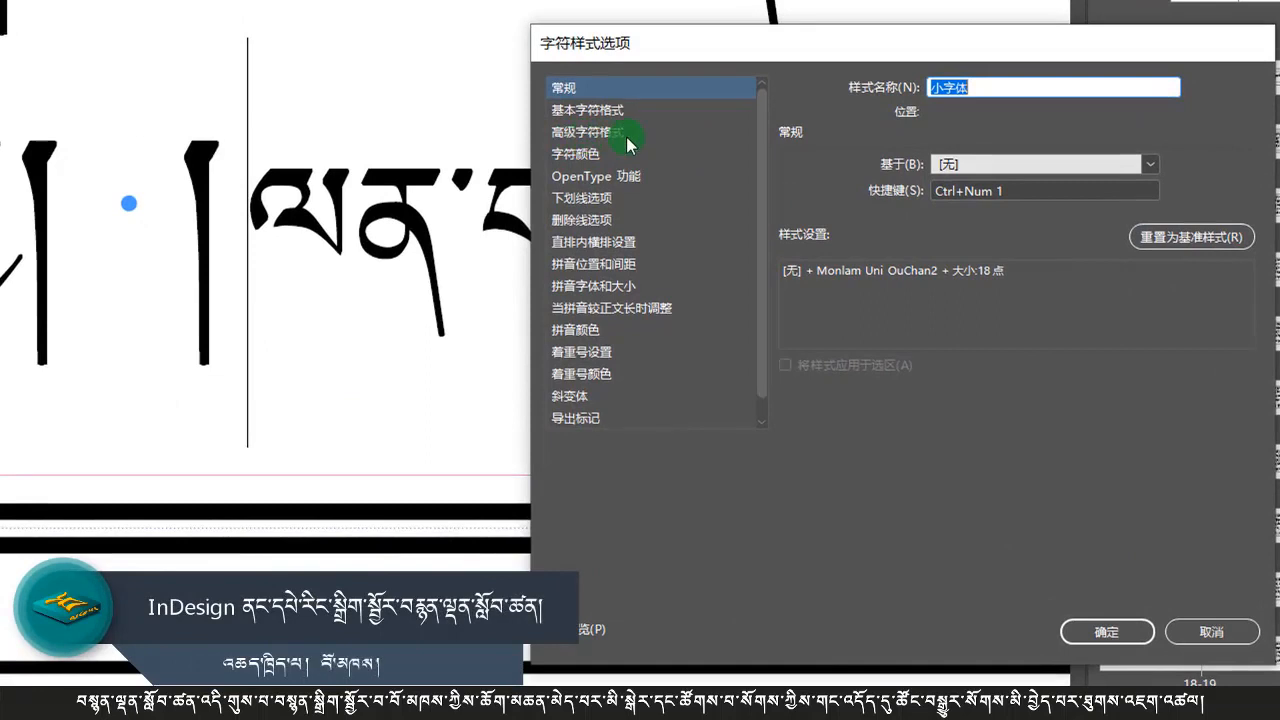
left_click(634, 134)
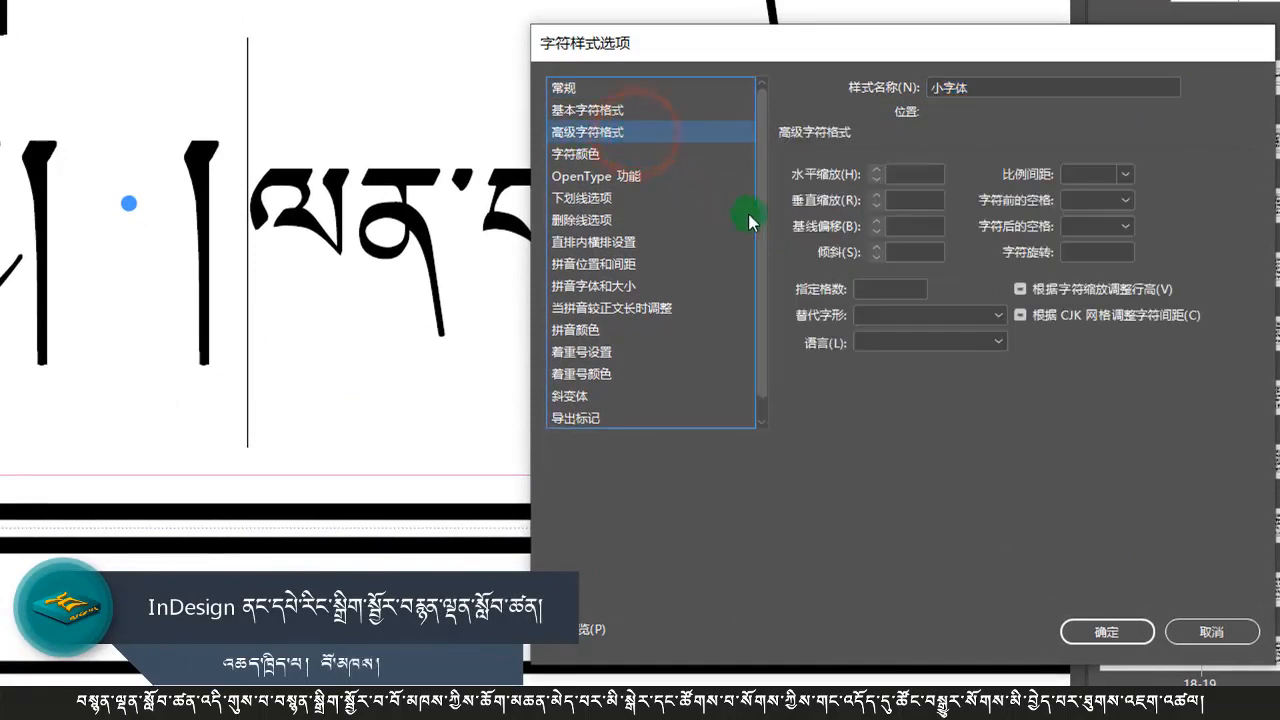
left_click(909, 227)
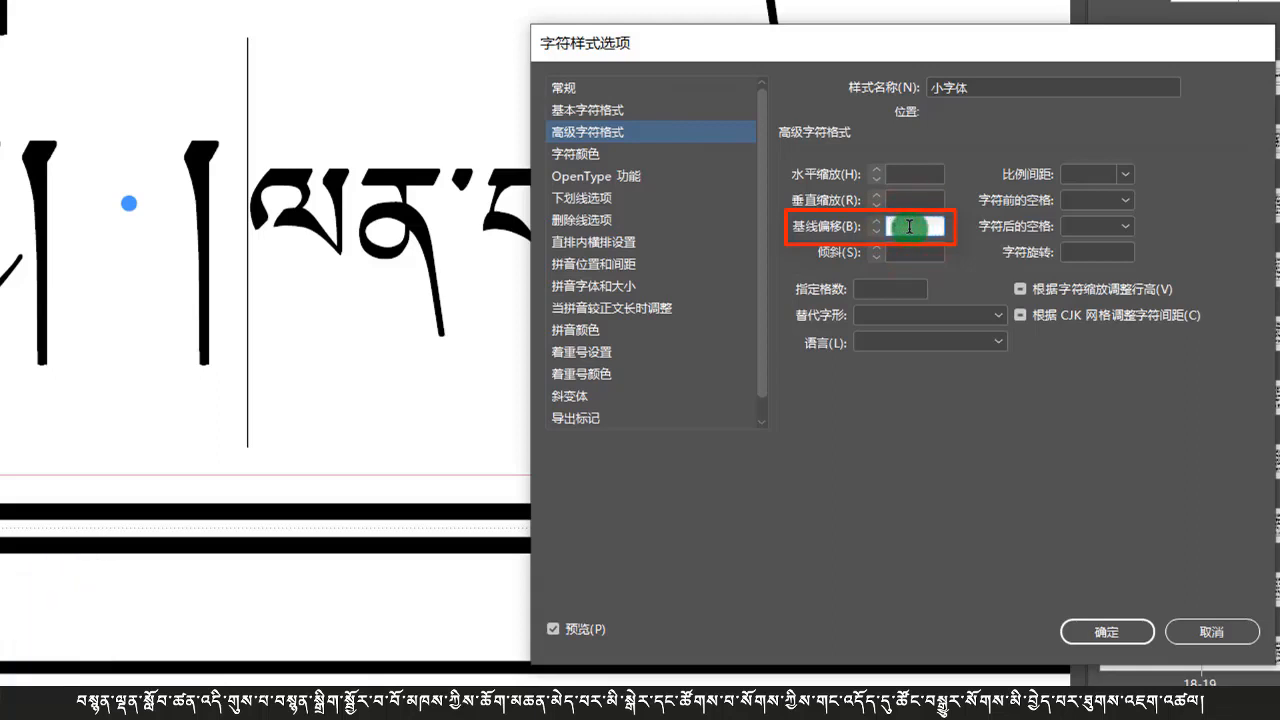
type("1")
left_click(913, 195)
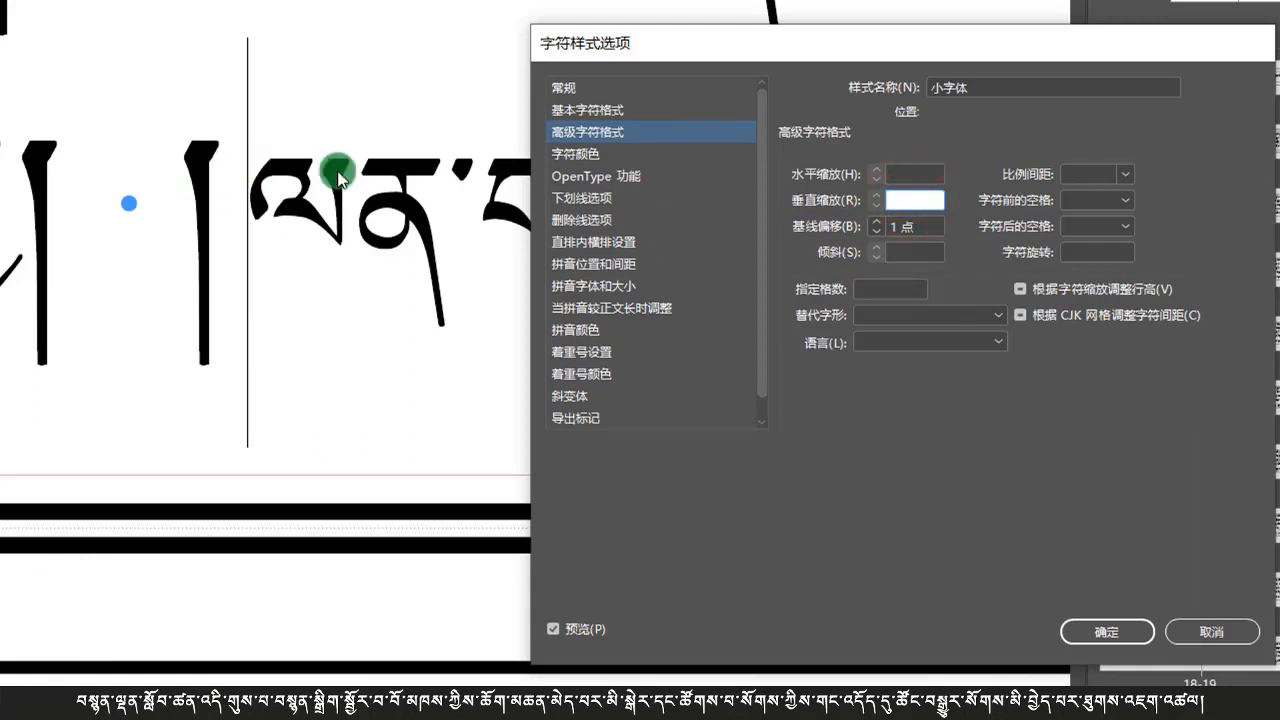
Adjust the 小字体 style's baseline shift to 2.5 points and save the style
left_click(885, 221)
left_click(878, 221)
left_click(878, 221)
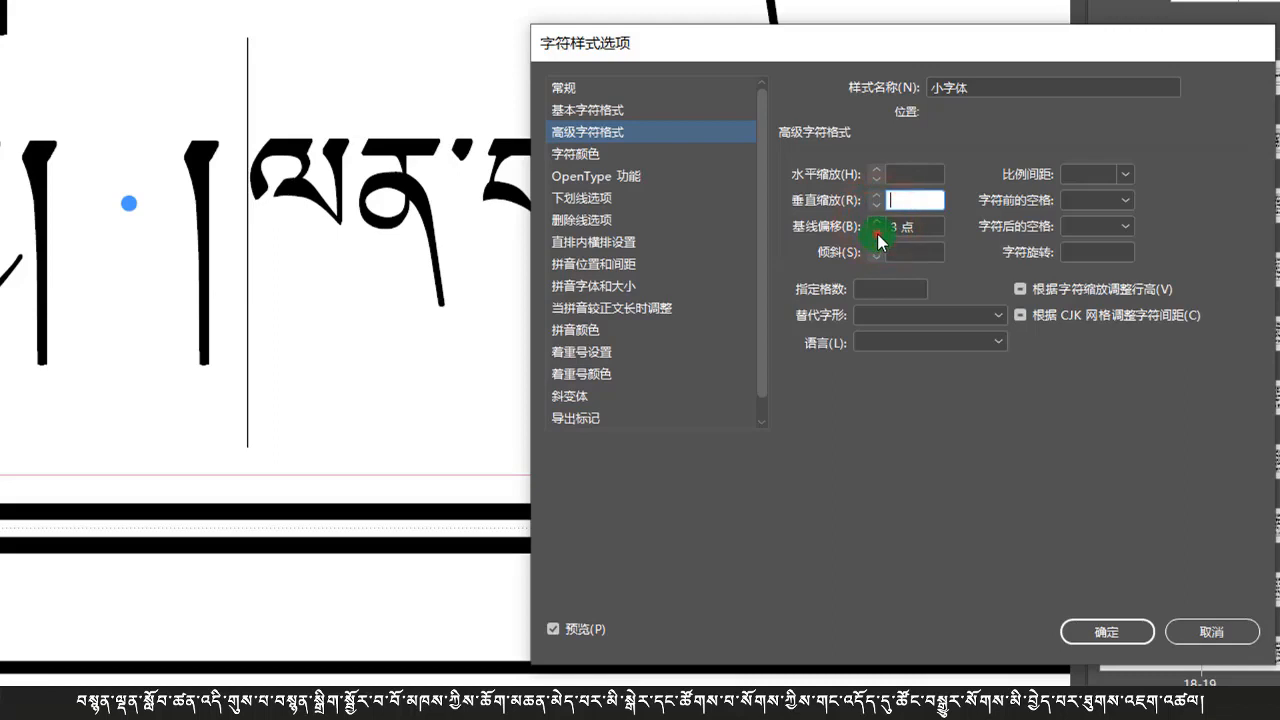
left_click(877, 233)
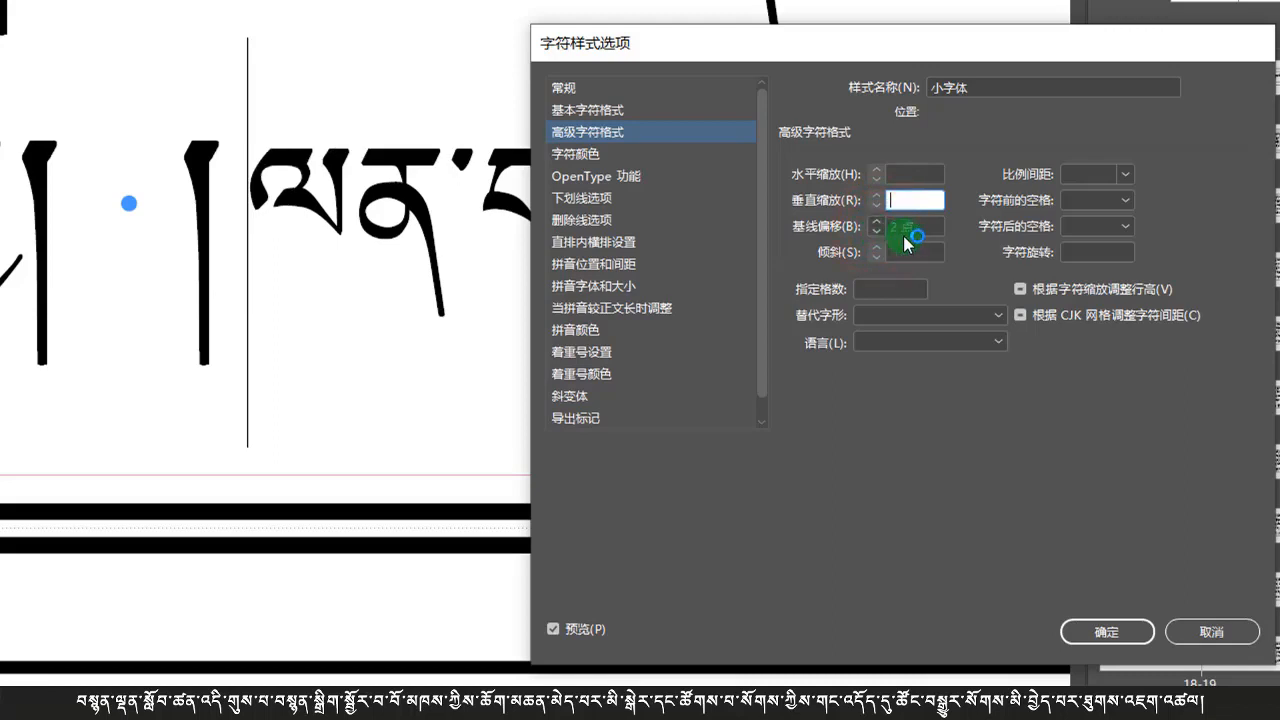
left_click(878, 233)
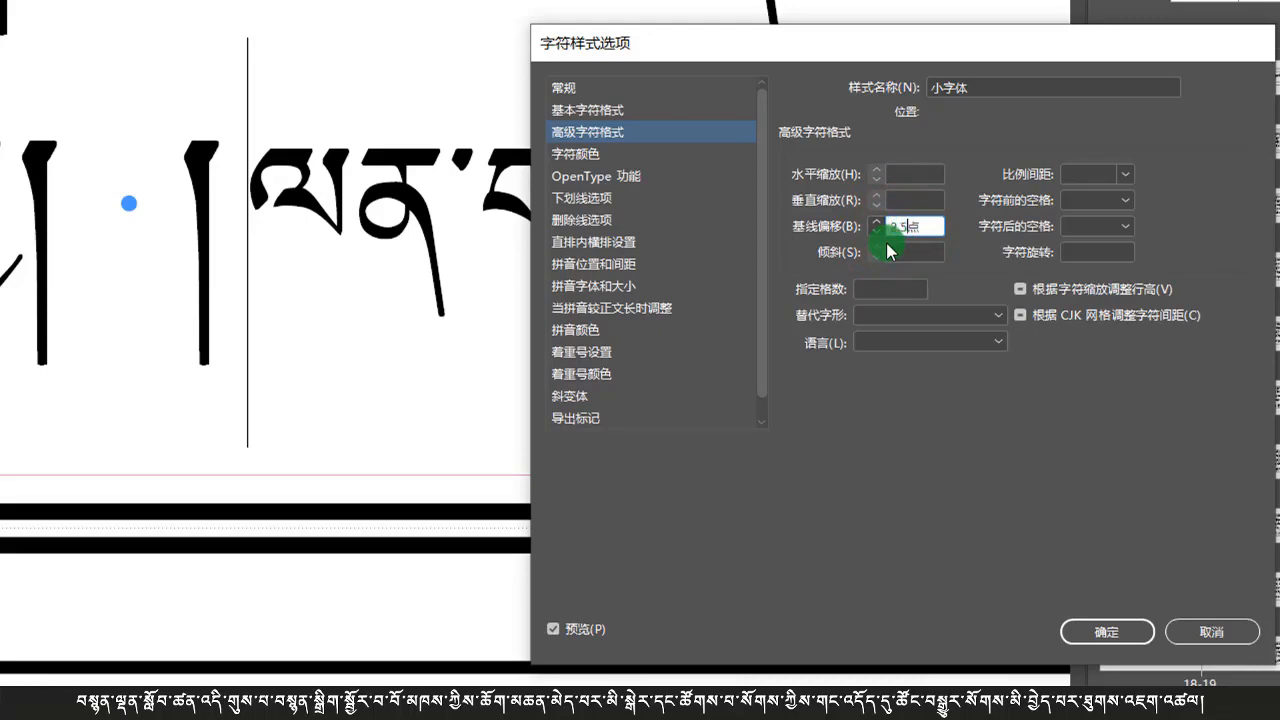
left_click(889, 251)
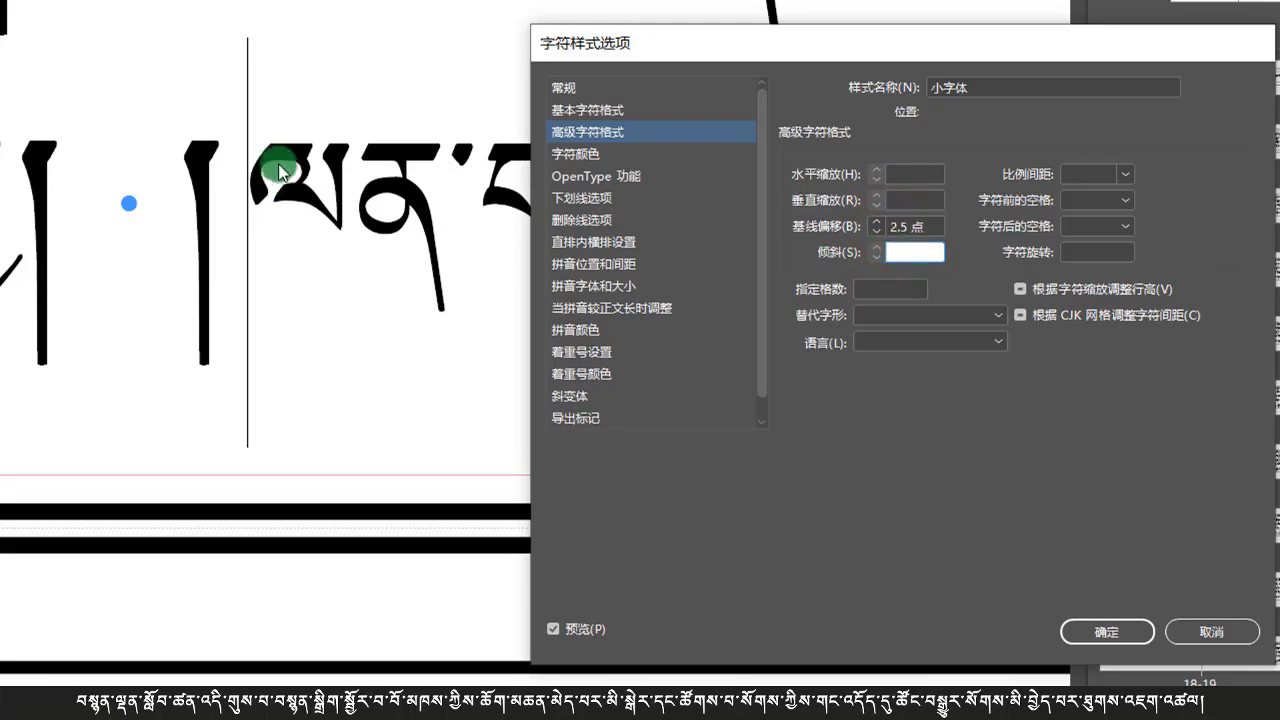
left_click(1112, 631)
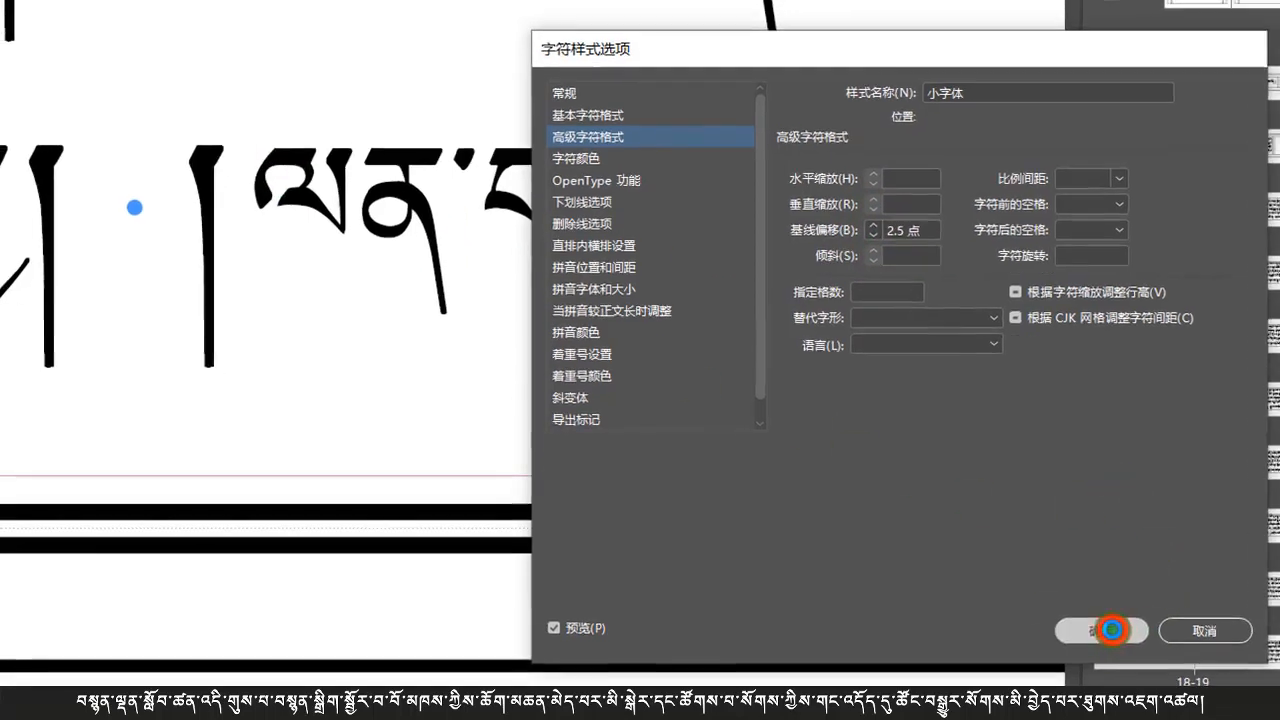
Apply the 小字体 character style to the phrase ཞེས་པ་ལན་གསུམ། in the first text line of page 3
left_click(719, 404)
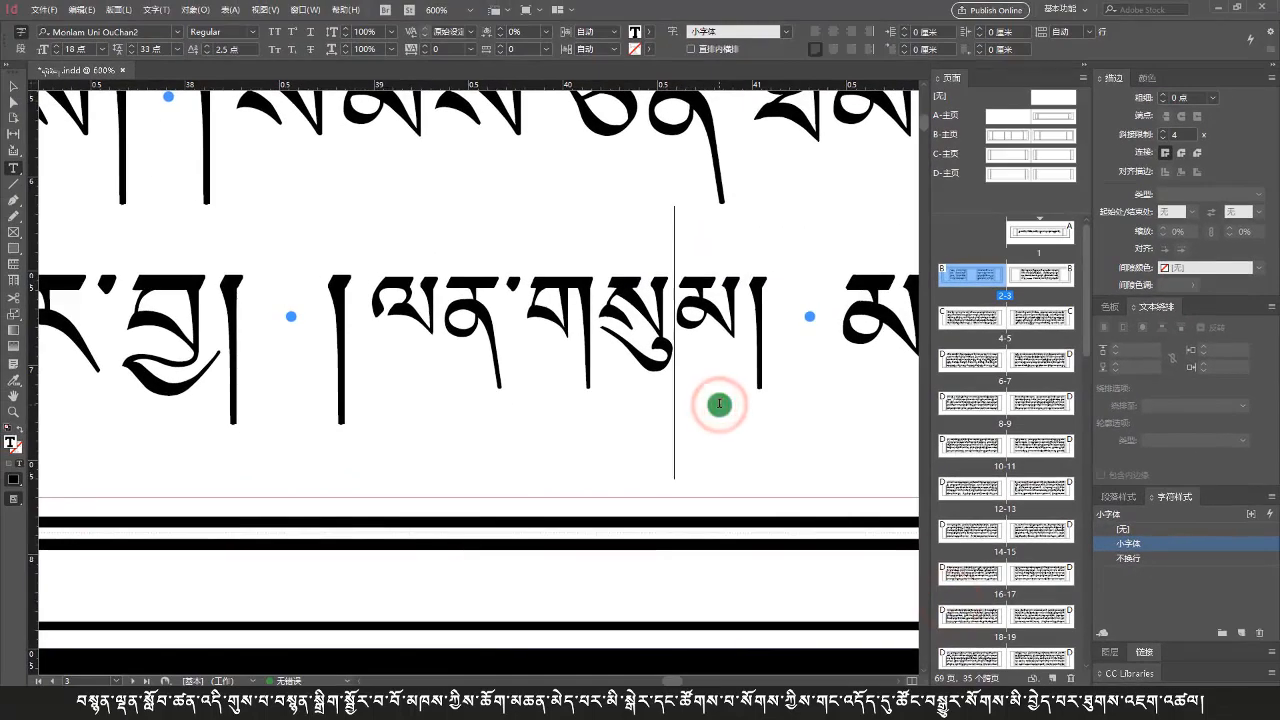
scroll(719, 404, "down", 3)
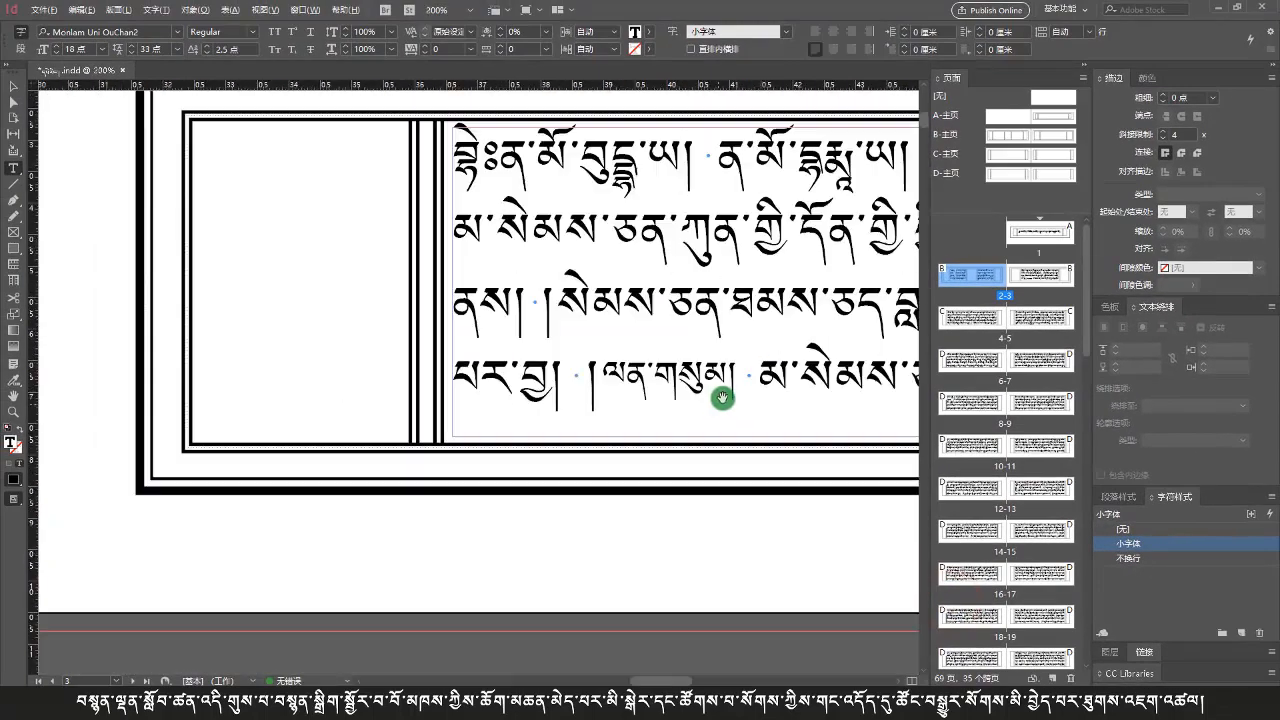
scroll(757, 391, "up", 1)
scroll(757, 391, "right", 7)
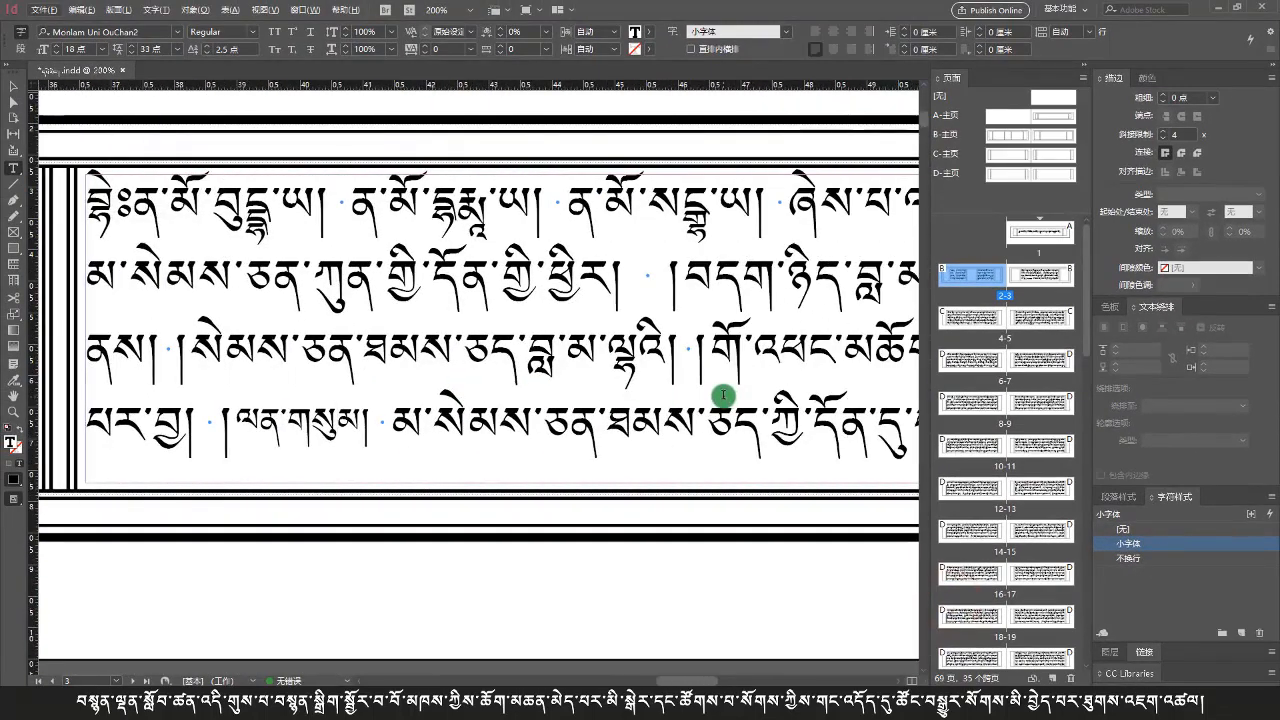
scroll(723, 395, "down", 2)
scroll(723, 395, "right", 3)
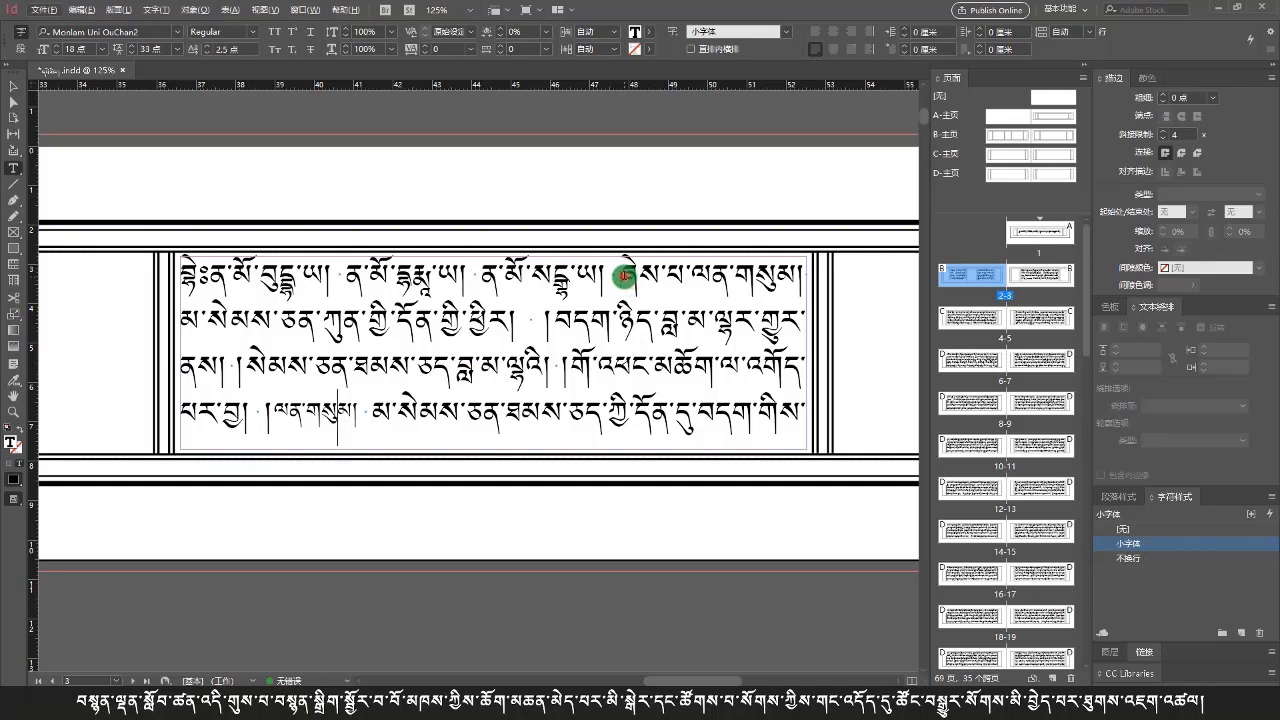
left_click_drag(622, 276, 808, 290)
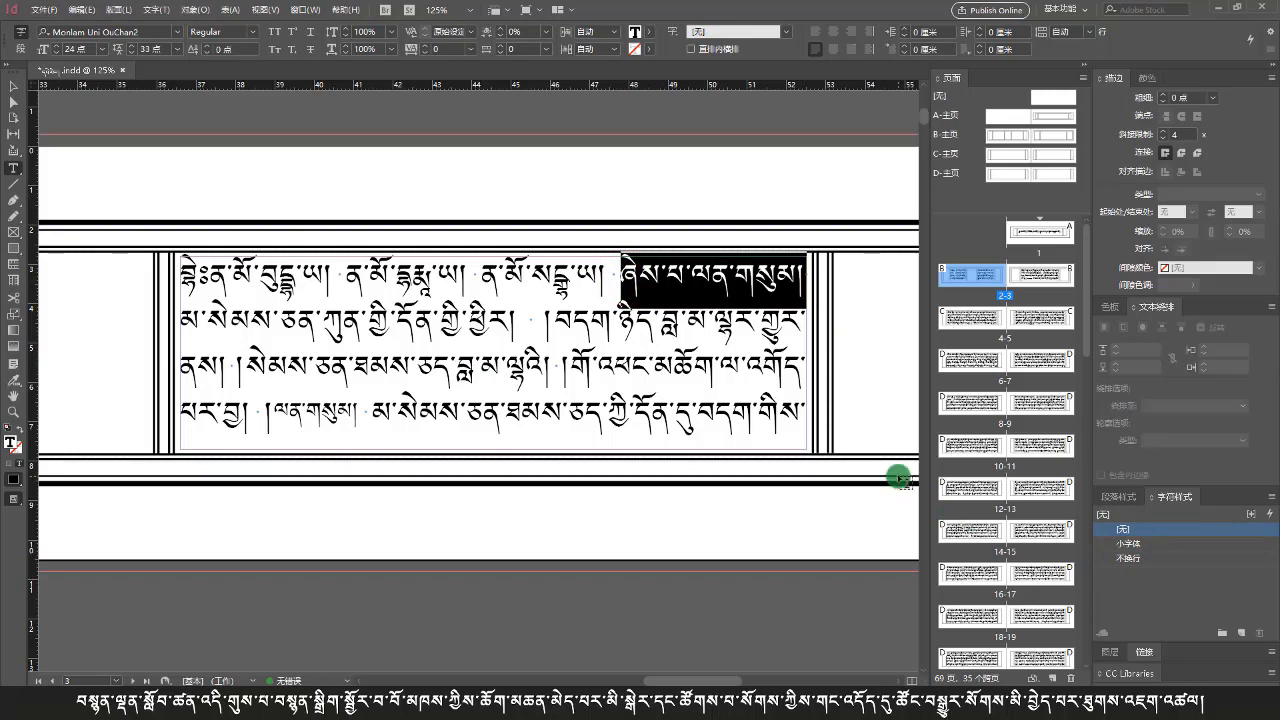
key("ctrl+KP_1")
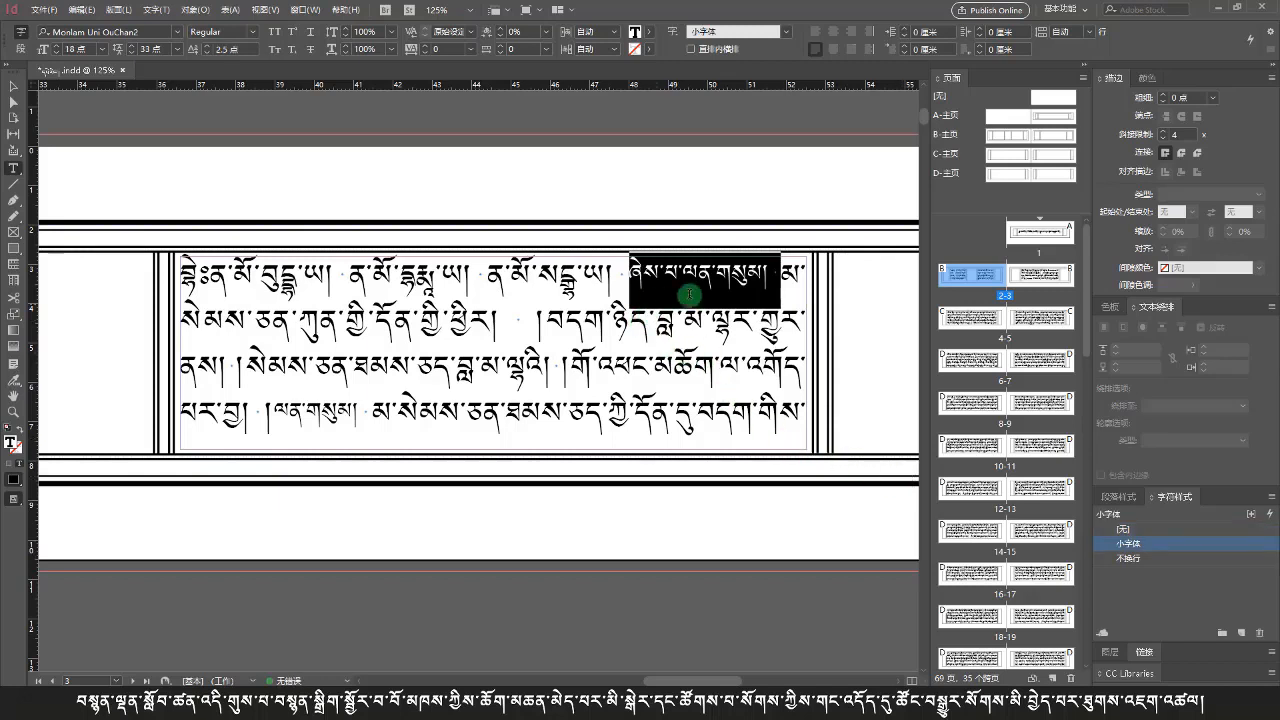
left_click(623, 325)
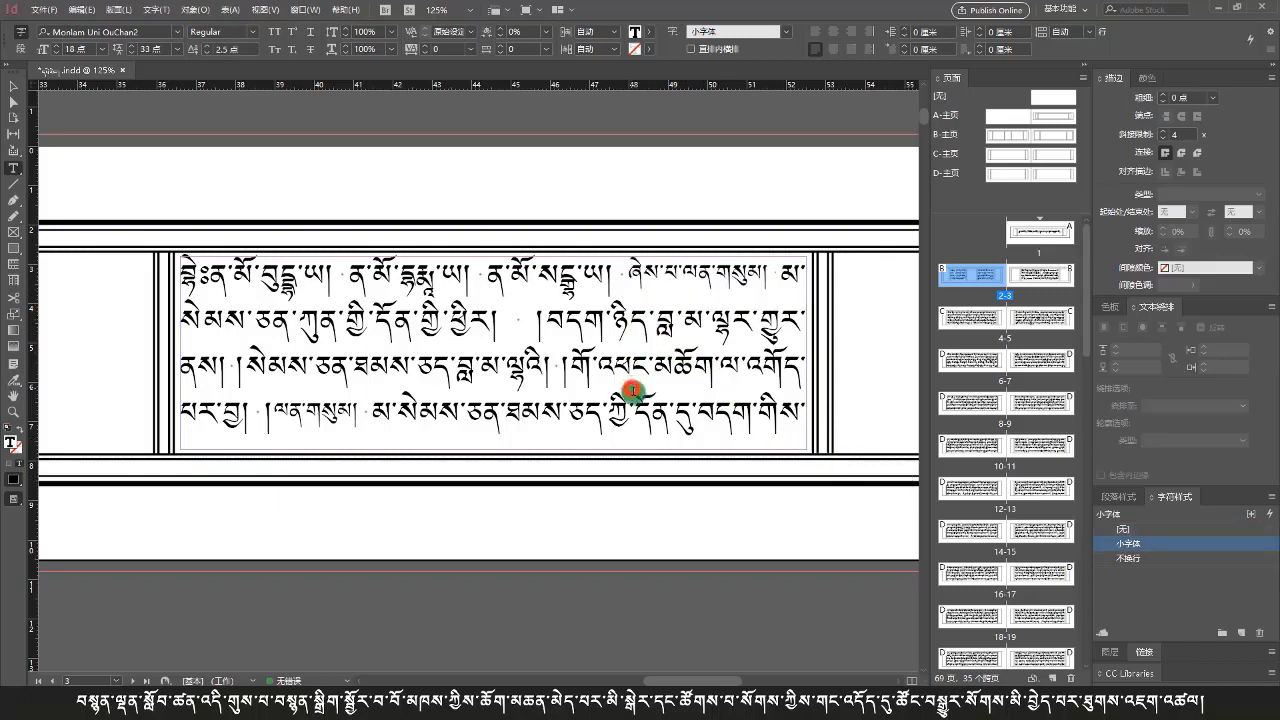
scroll(683, 410, "left", 3)
scroll(683, 410, "left", 10)
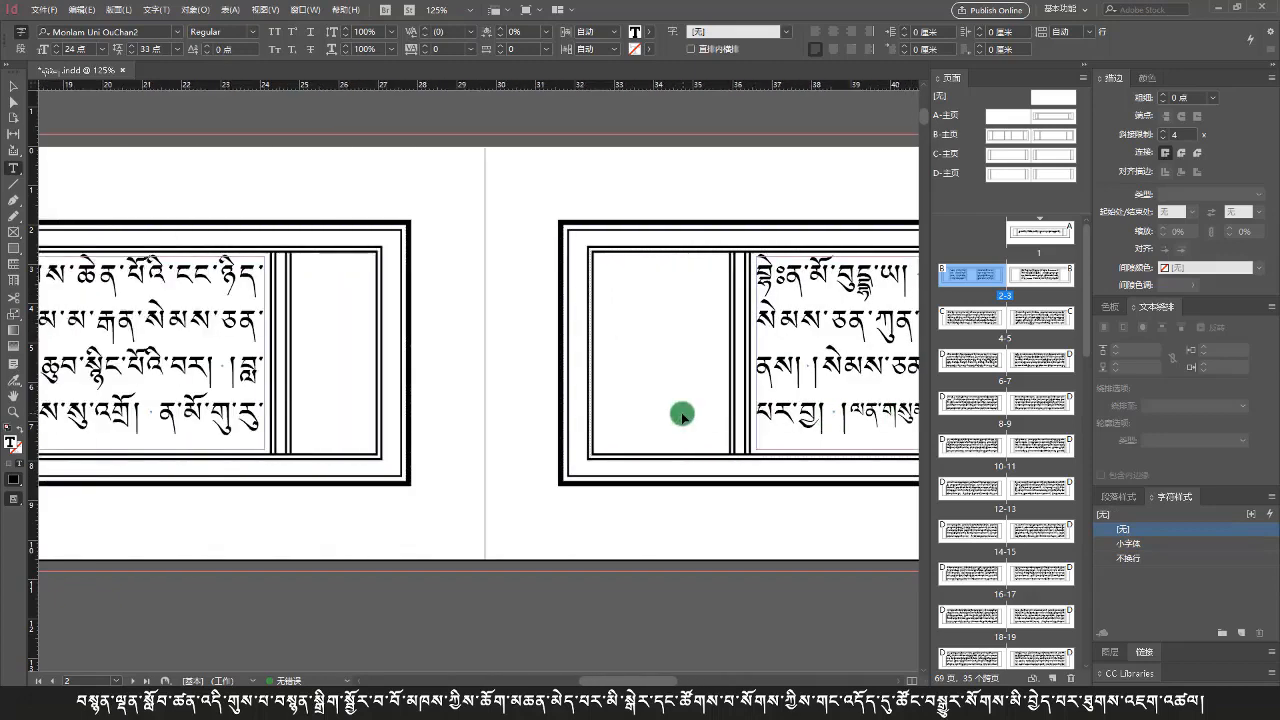
scroll(680, 422, "left", 5)
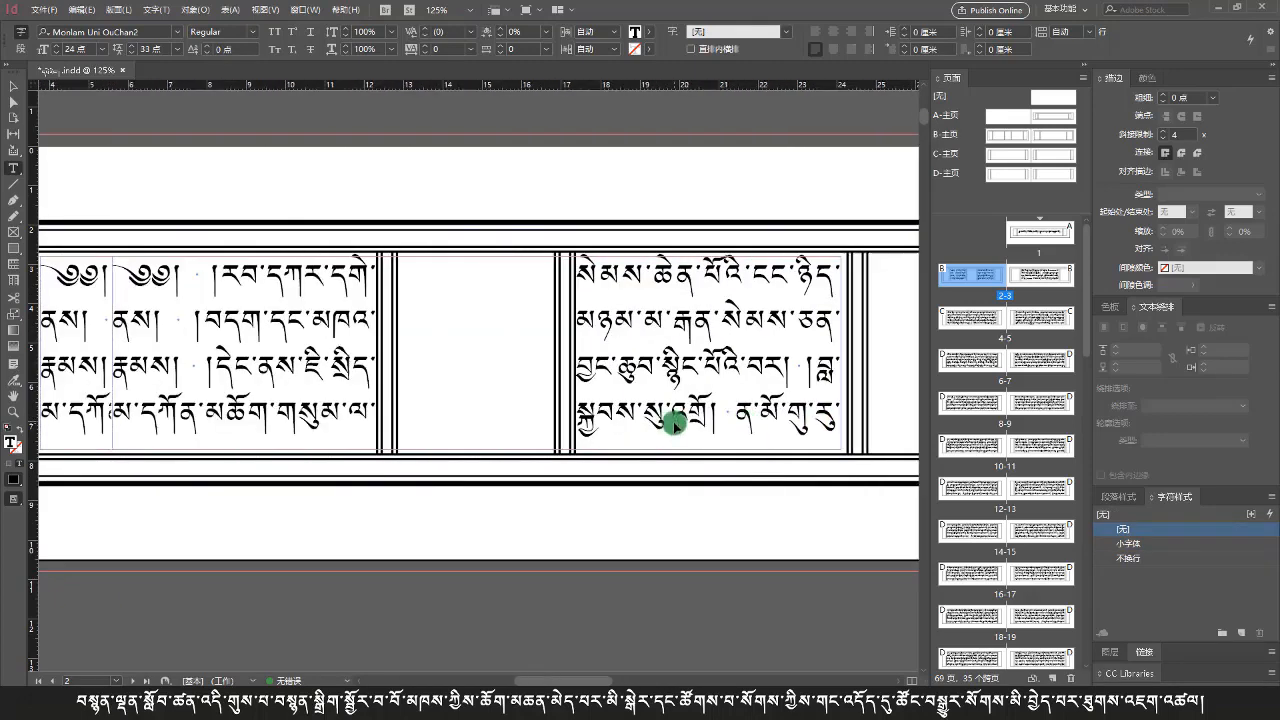
Apply the 小字体 character style to the short annotation phrase that opens the first text line of page 8
scroll(700, 425, "down", 2)
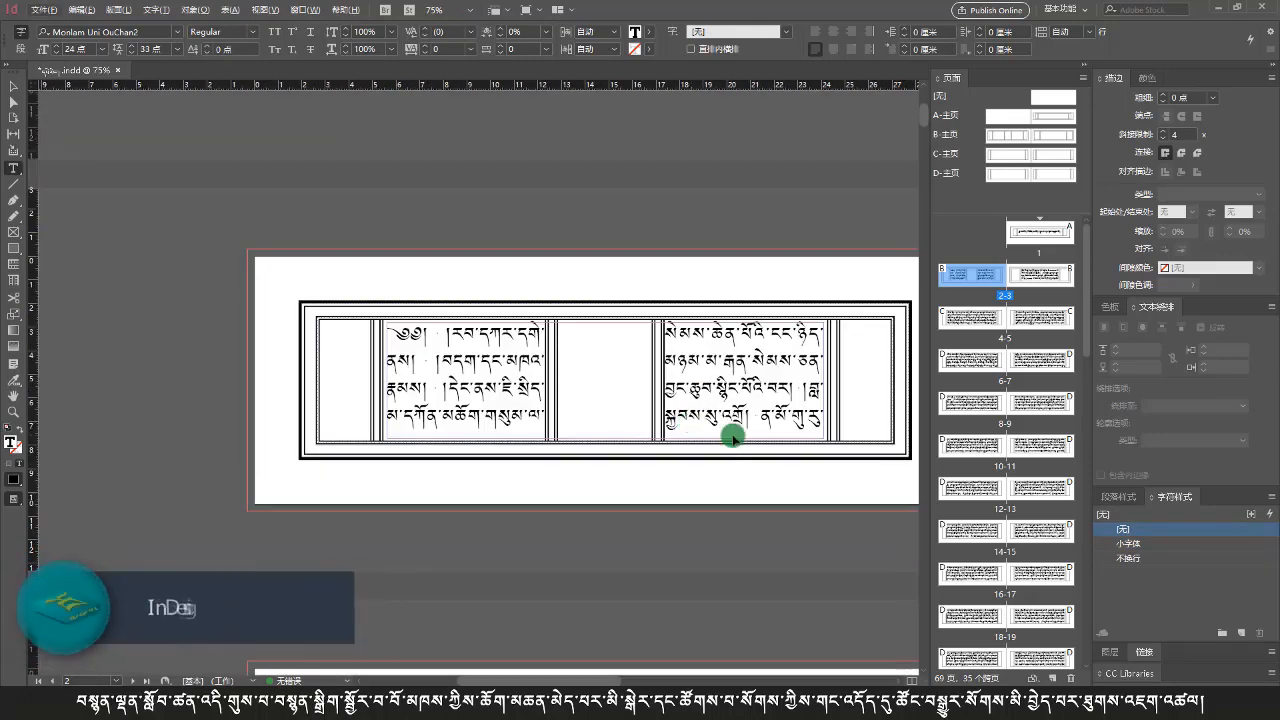
scroll(718, 437, "down", 3)
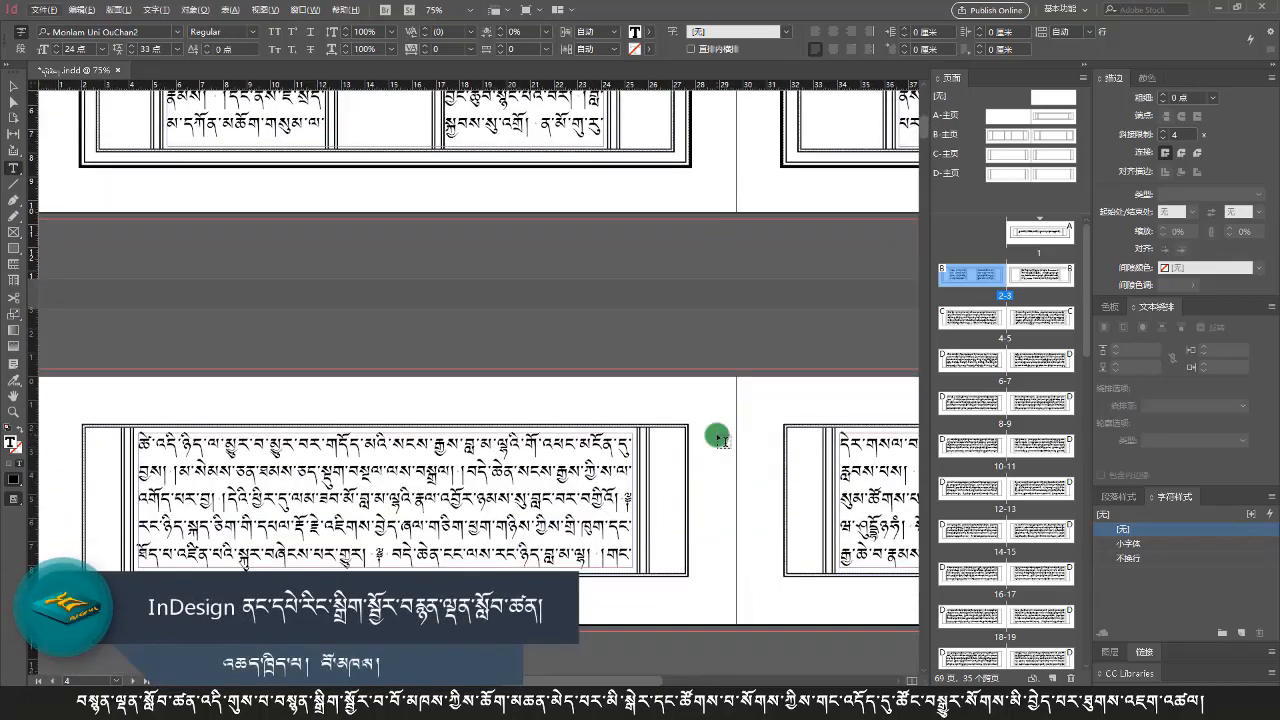
scroll(718, 437, "left", 2)
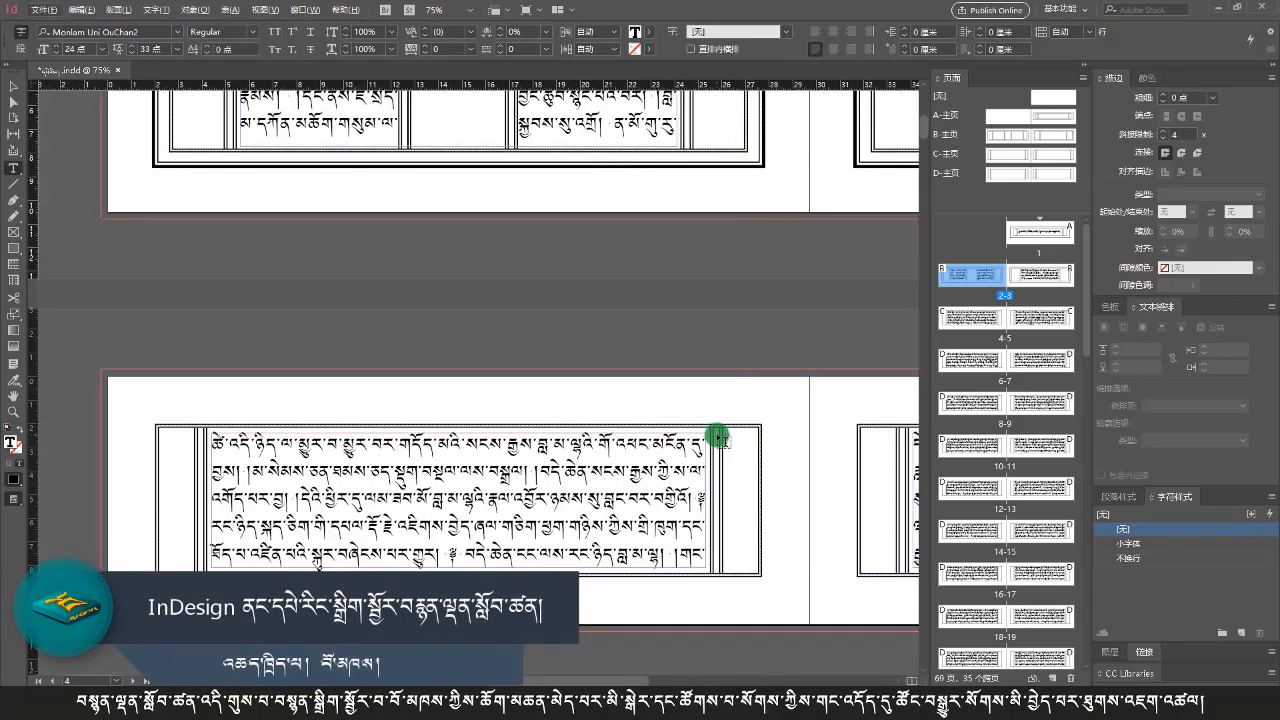
scroll(722, 436, "right", 4)
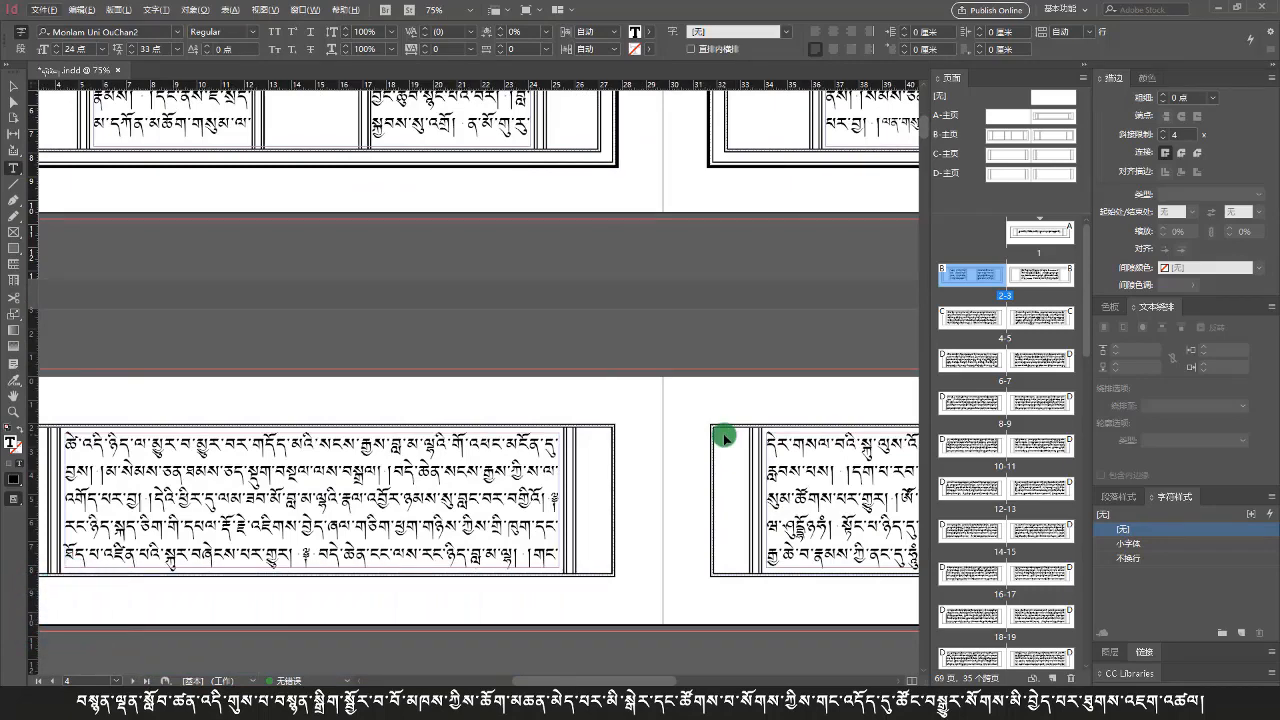
scroll(724, 438, "right", 12)
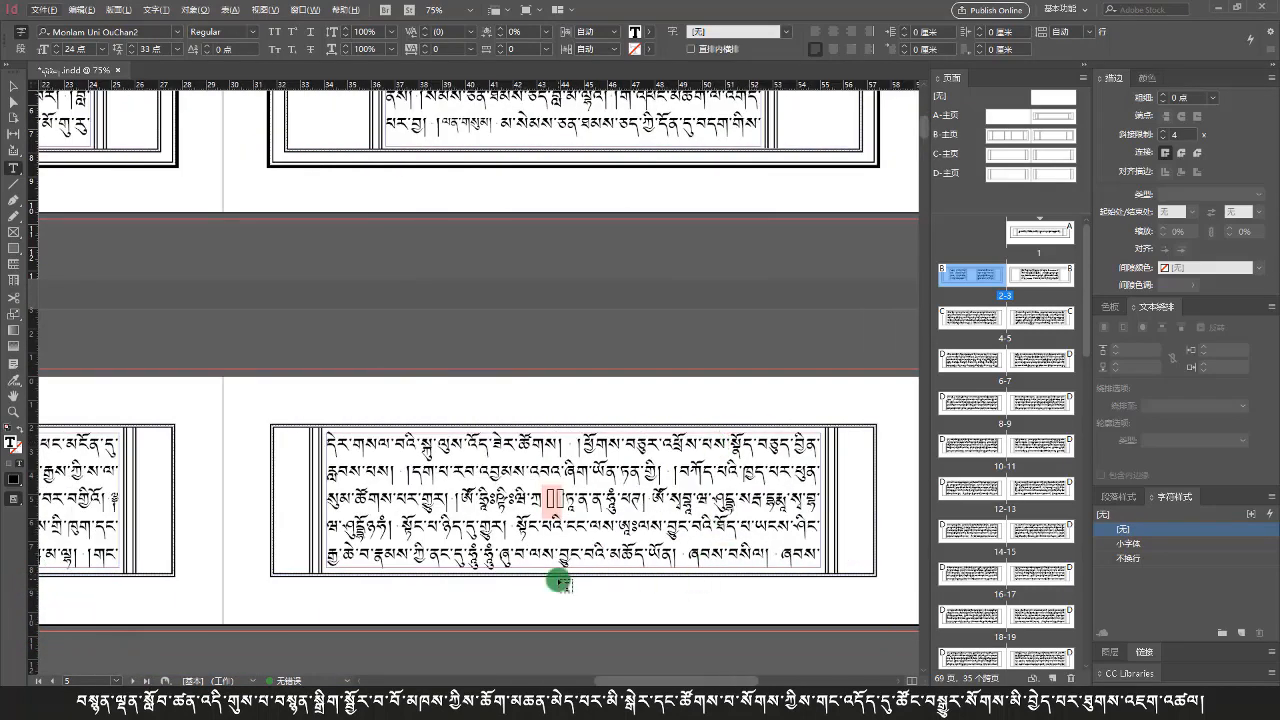
scroll(560, 583, "down", 6)
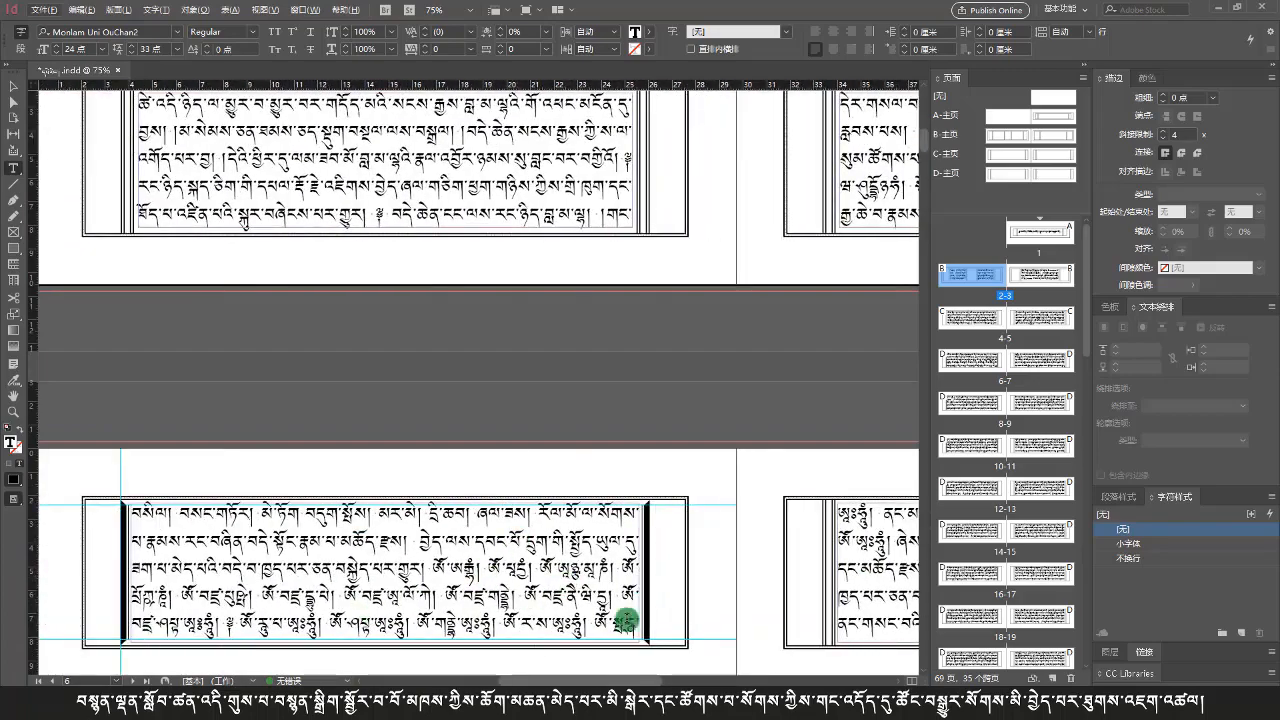
scroll(740, 555, "down", 1)
scroll(740, 555, "left", 2)
scroll(740, 555, "down", 3)
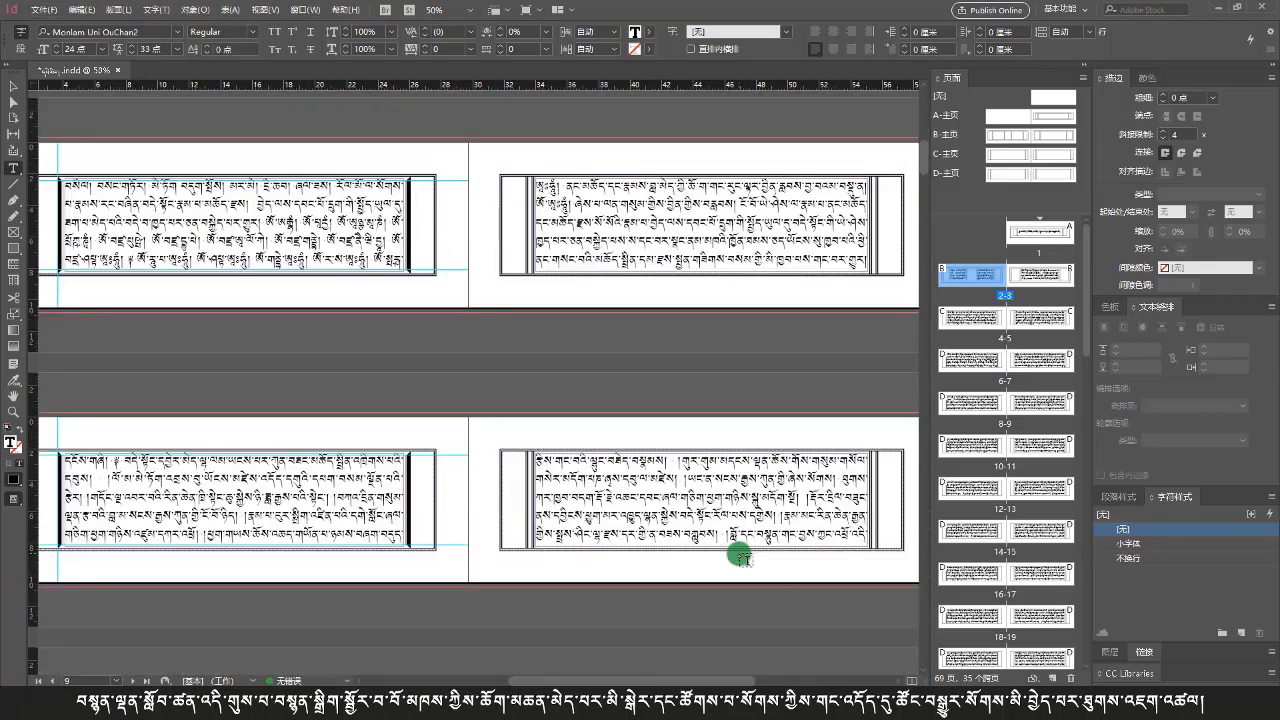
left_click_drag(112, 461, 64, 466)
key("ctrl+KP_1")
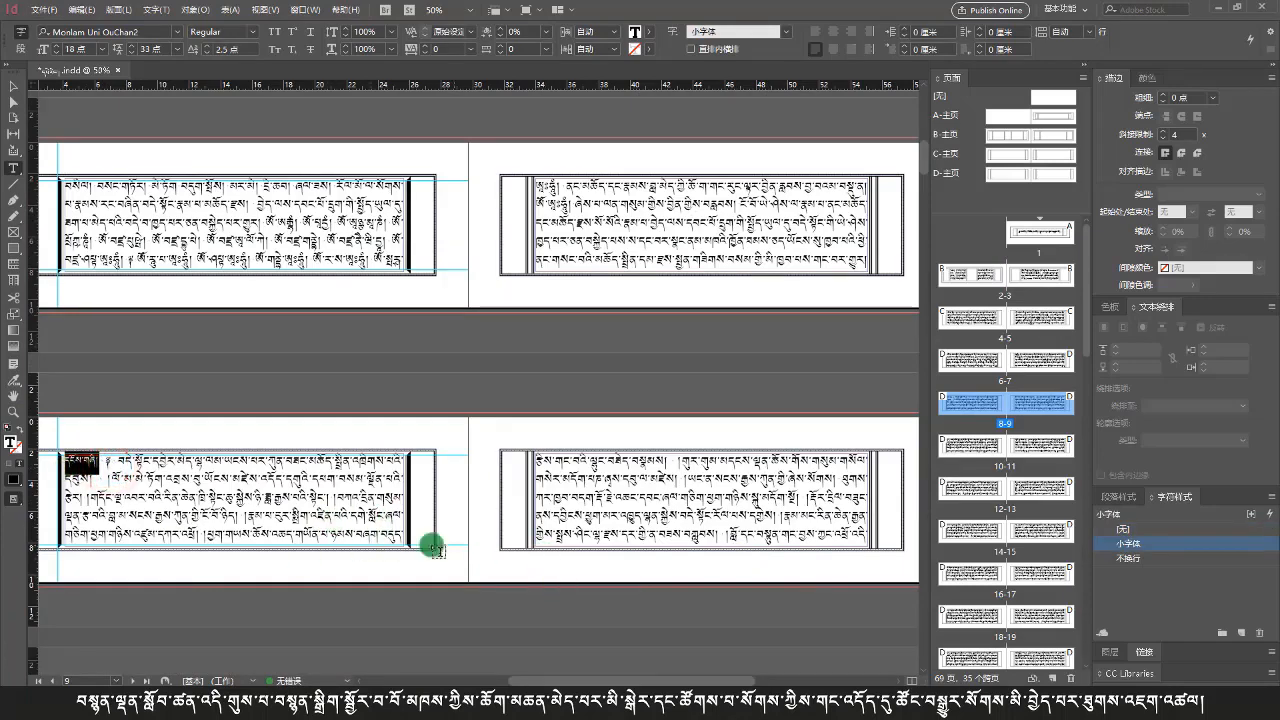
Apply the 小字体 character style to the phrase at the beginning of the fourth text line of page 11
scroll(733, 521, "down", 6)
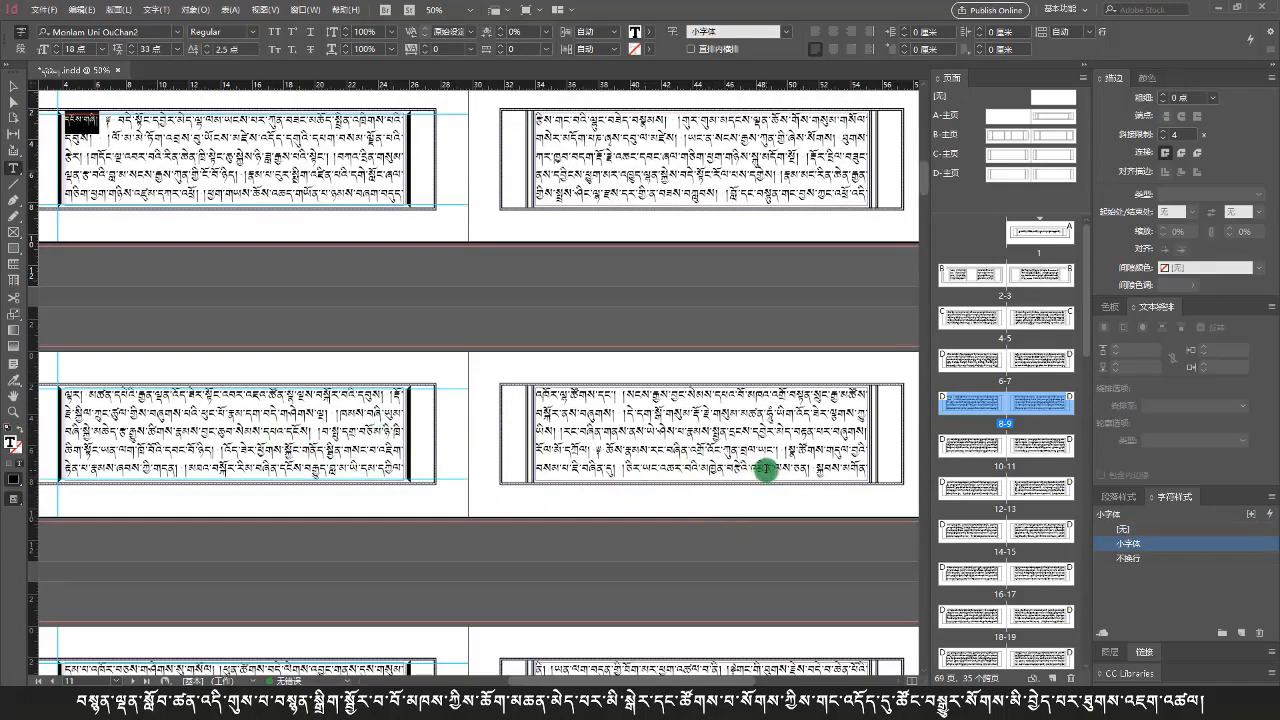
left_click_drag(536, 450, 590, 452)
key("ctrl+KP_1")
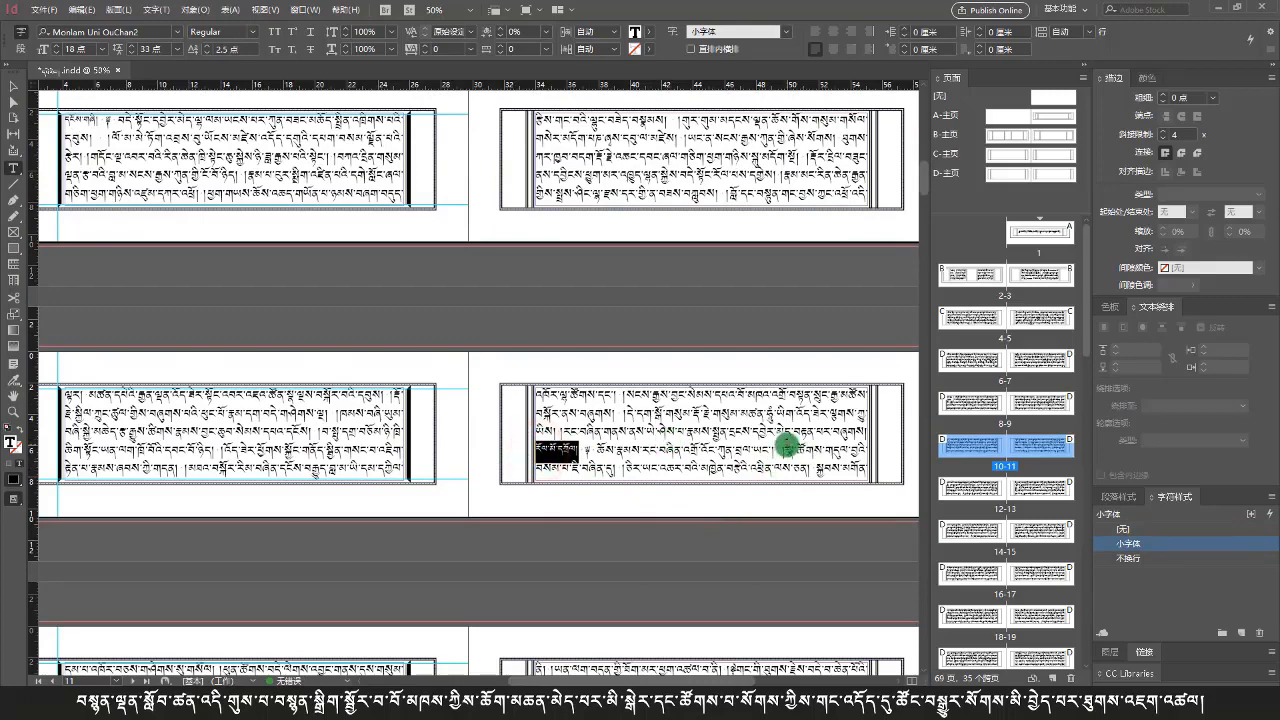
Apply the 小字体 character style to the annotation running from the last line of page 12 into the first line of page 13
scroll(660, 500, "down", 5)
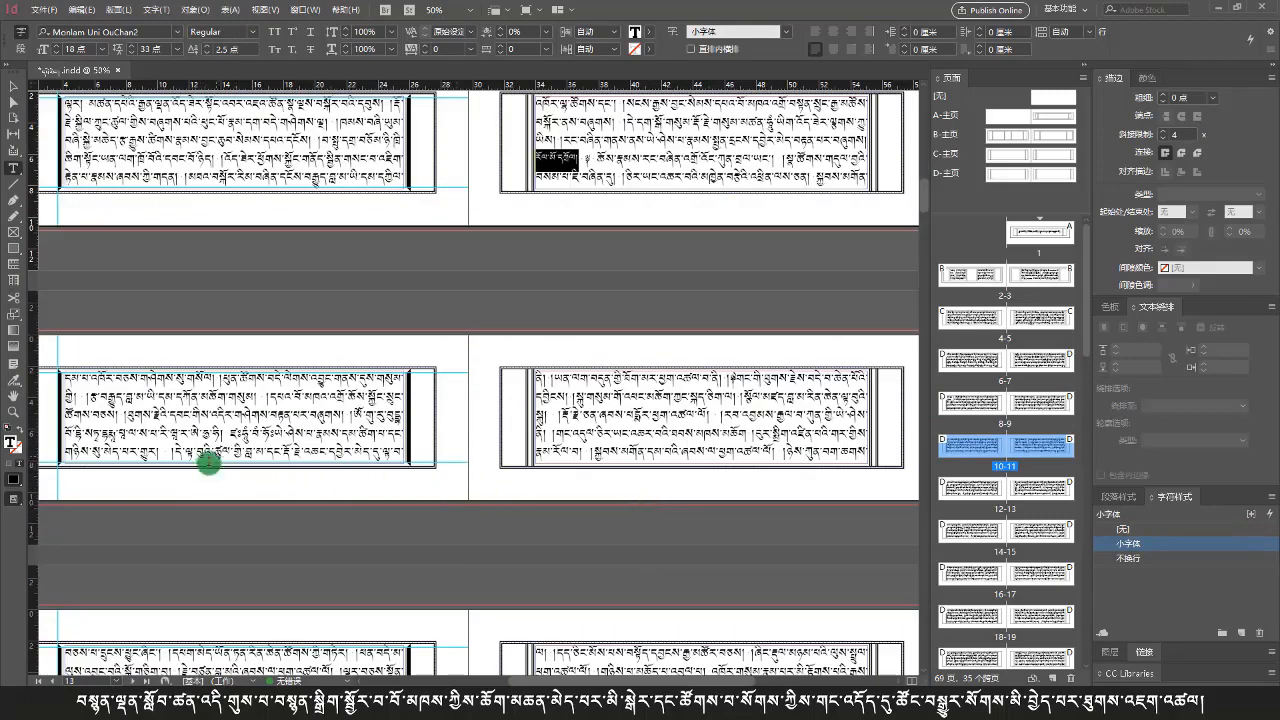
left_click_drag(176, 455, 555, 382)
key("ctrl+KP_1")
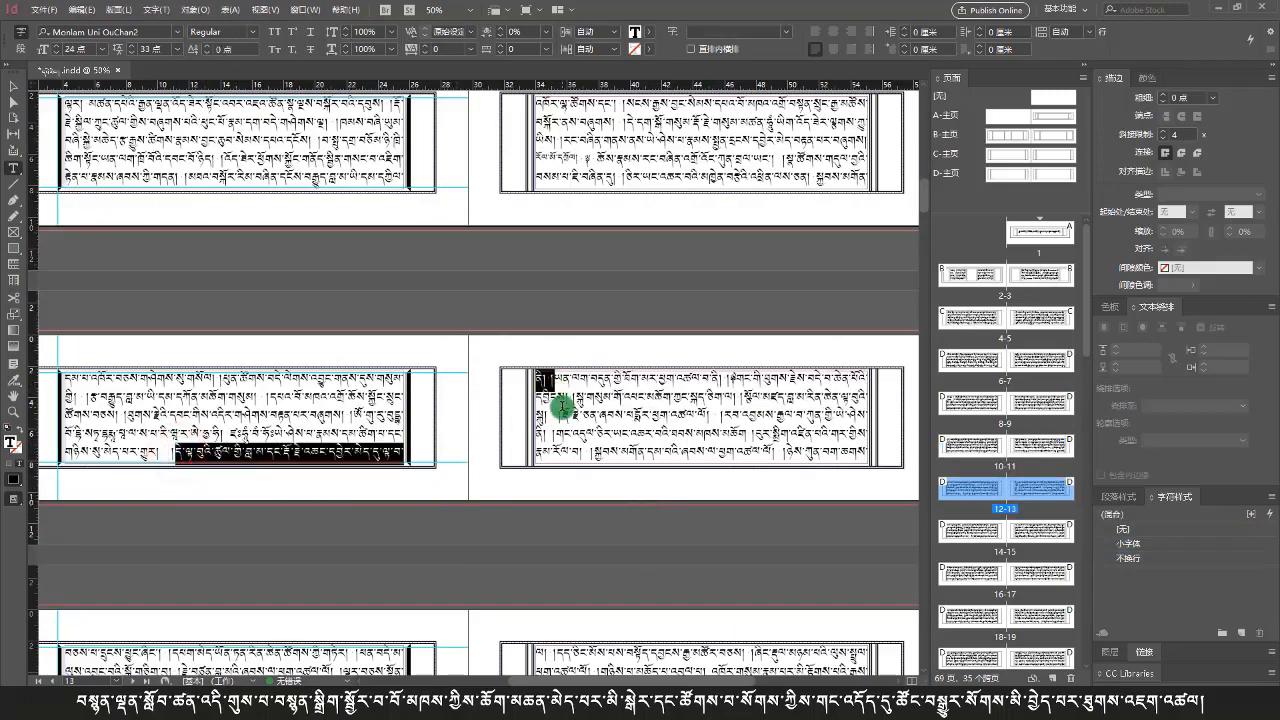
left_click_drag(328, 456, 646, 383)
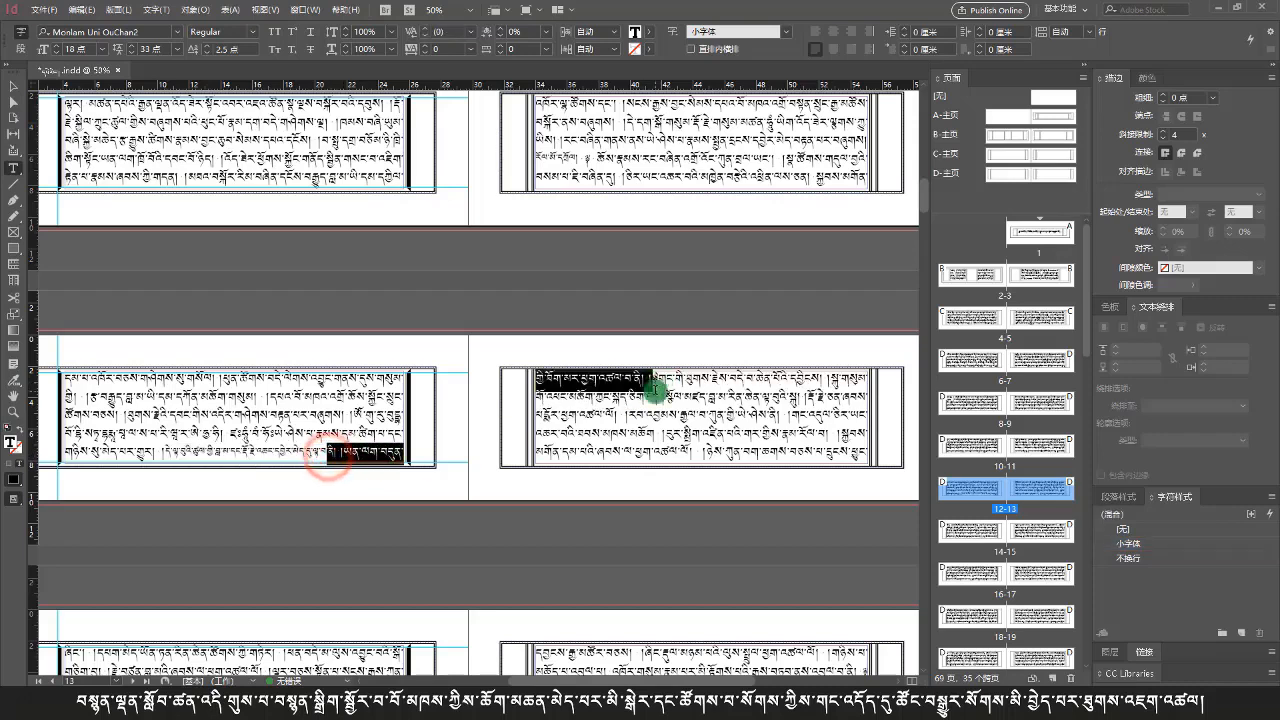
key("ctrl+KP_1")
left_click(614, 386)
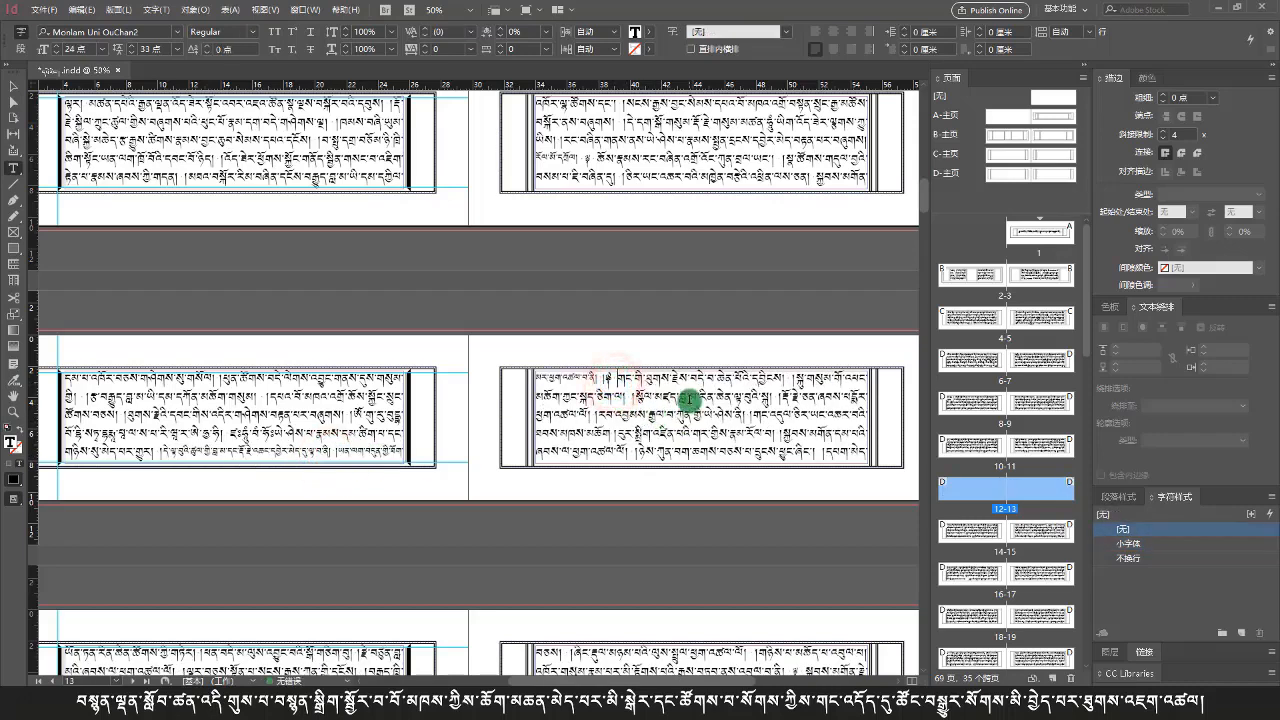
Apply the 小字体 character style to the annotation running from the end of page 15's first line into its second line
scroll(688, 405, "down", 4)
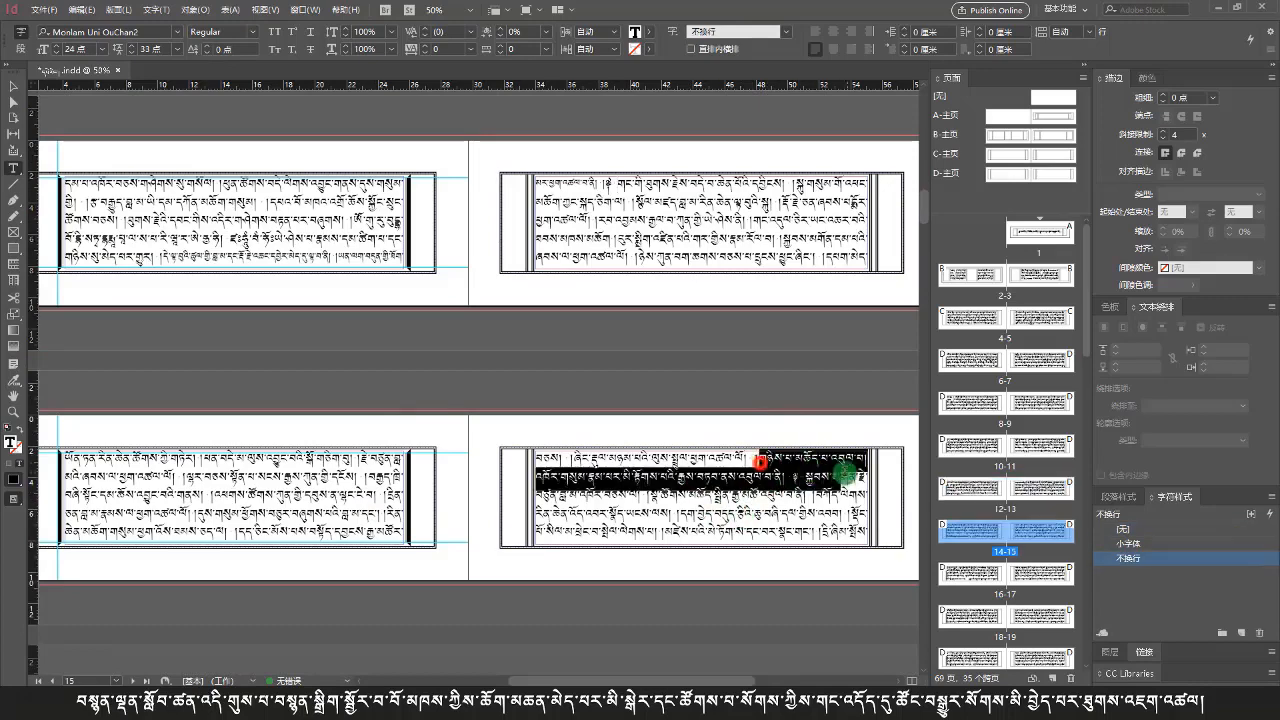
left_click_drag(758, 457, 787, 487)
key("ctrl+KP_1")
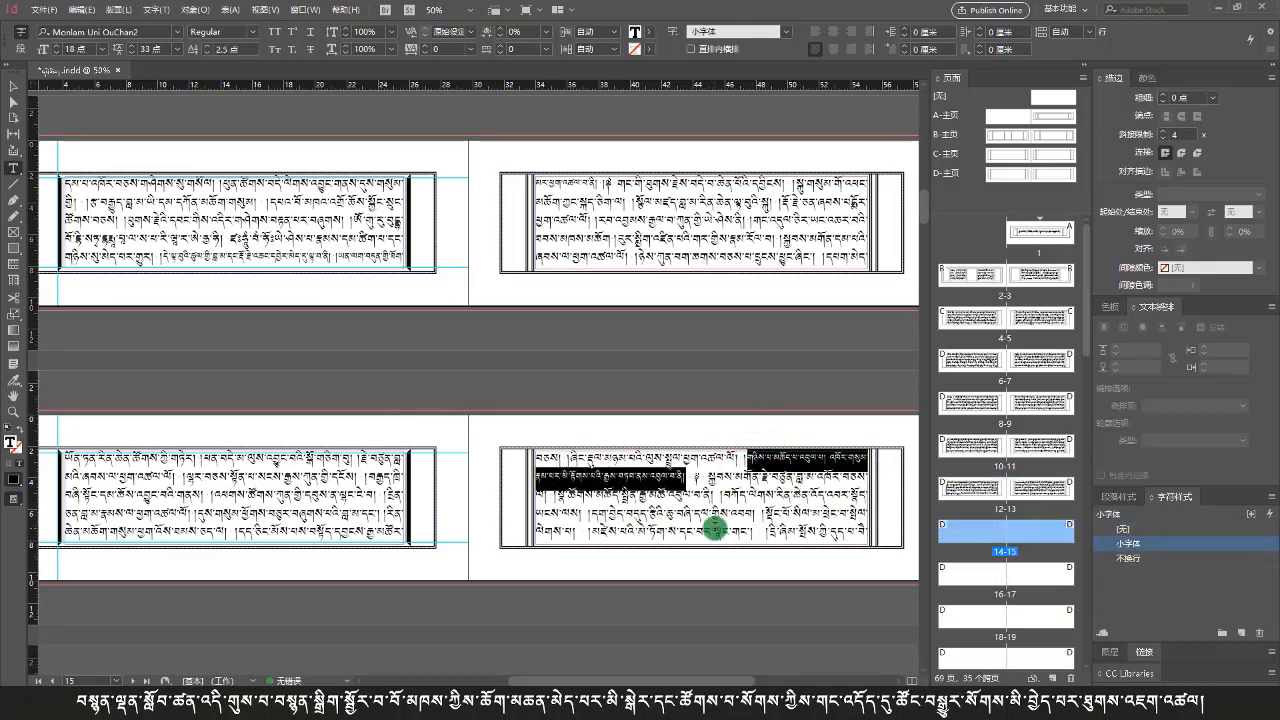
Apply the 小字体 character style to the annotation running from the end of page 17's first line into its second line
scroll(713, 529, "down", 3)
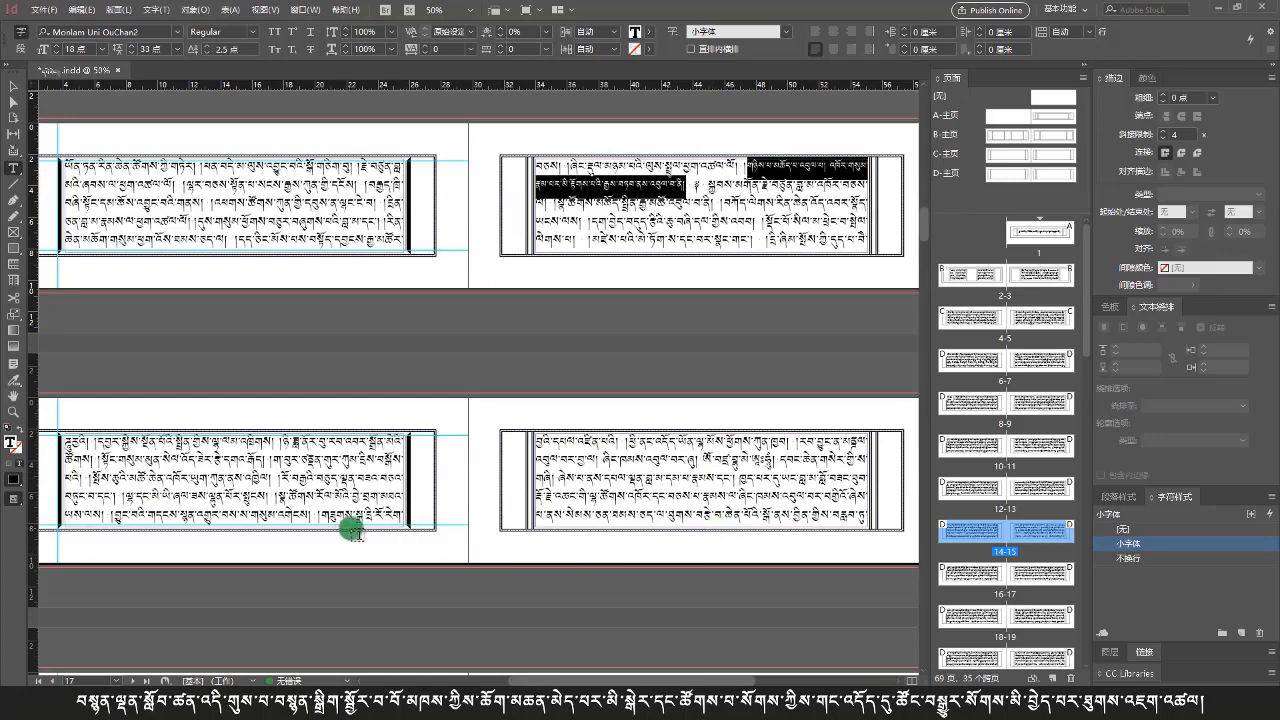
left_click_drag(800, 443, 600, 463)
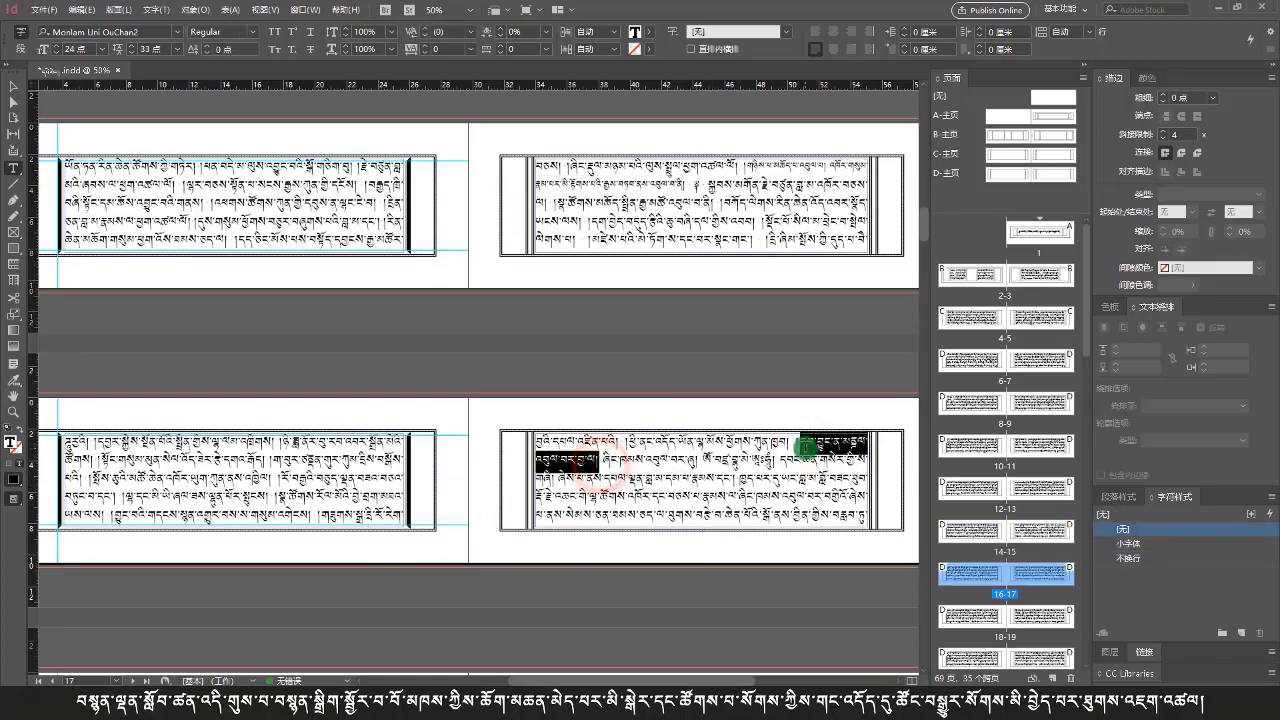
key("ctrl+KP_1")
Apply the 小字体 character style to the long annotation spanning the second to fourth lines of page 21
scroll(789, 451, "down", 3)
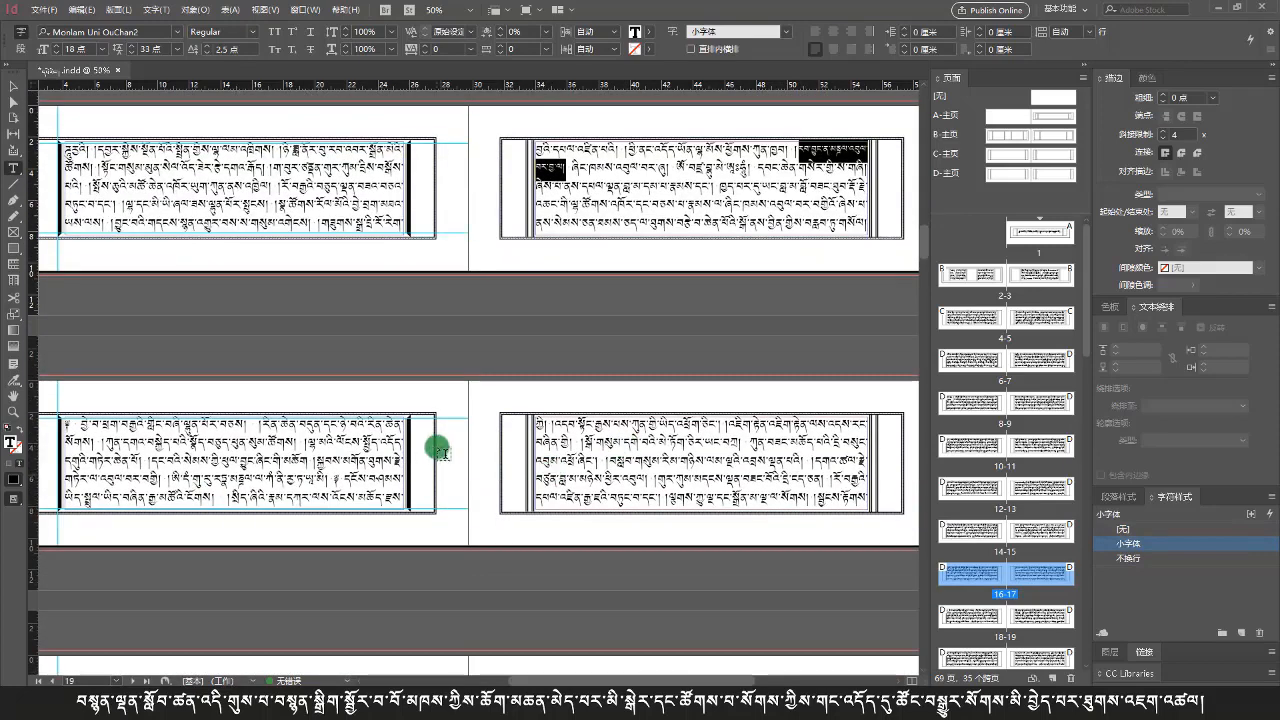
scroll(422, 484, "down", 3)
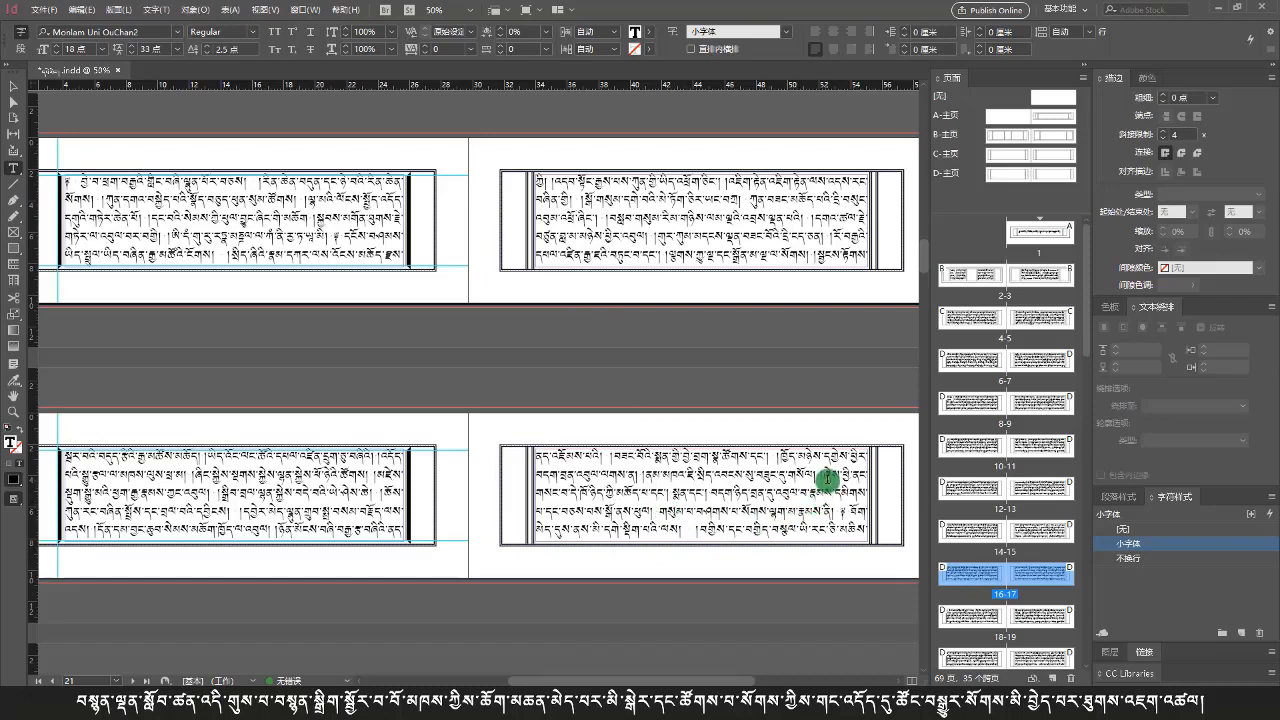
left_click_drag(828, 479, 704, 541)
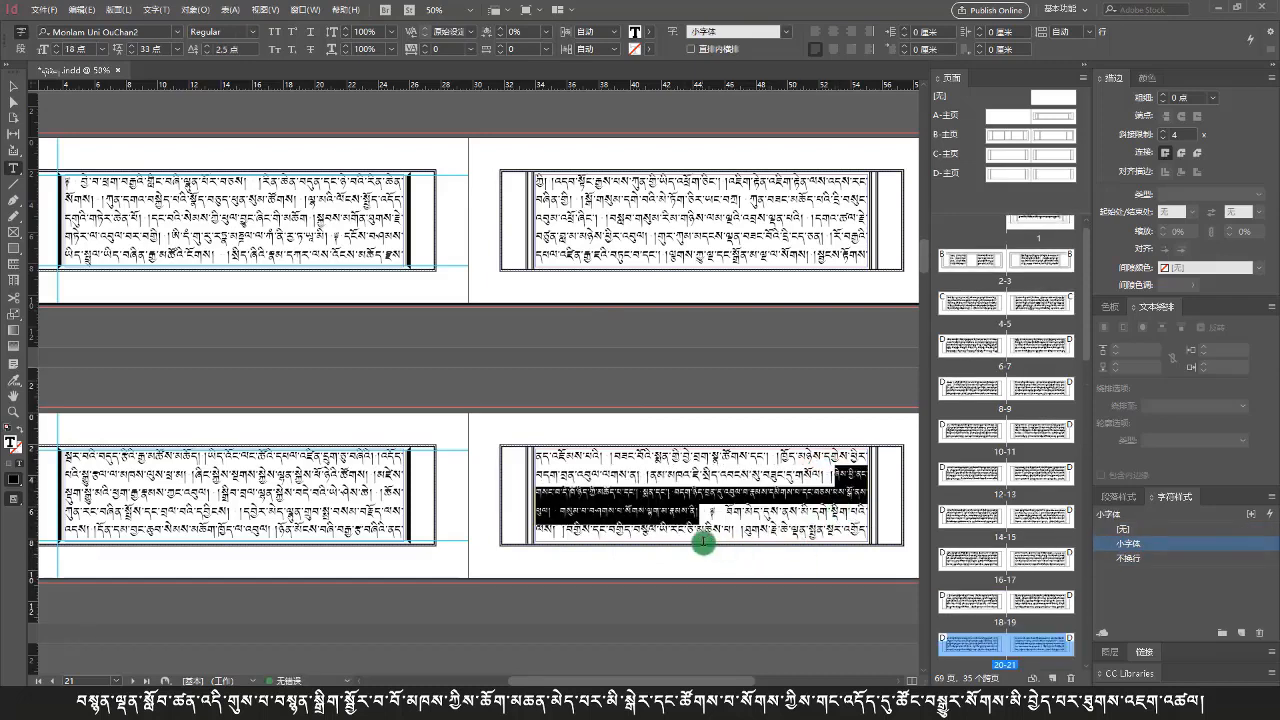
Apply the 小字体 character style to the annotations in page 22's first line and from its third line into the fourth
scroll(600, 545, "down", 3)
left_click_drag(296, 491, 106, 549)
key("ctrl+KP_1")
key("ctrl+KP_1")
Apply the 小字体 character style to the phrase in page 23's first line and the annotation running from its last line into page 24
left_click(604, 492)
left_click_drag(604, 492, 688, 492)
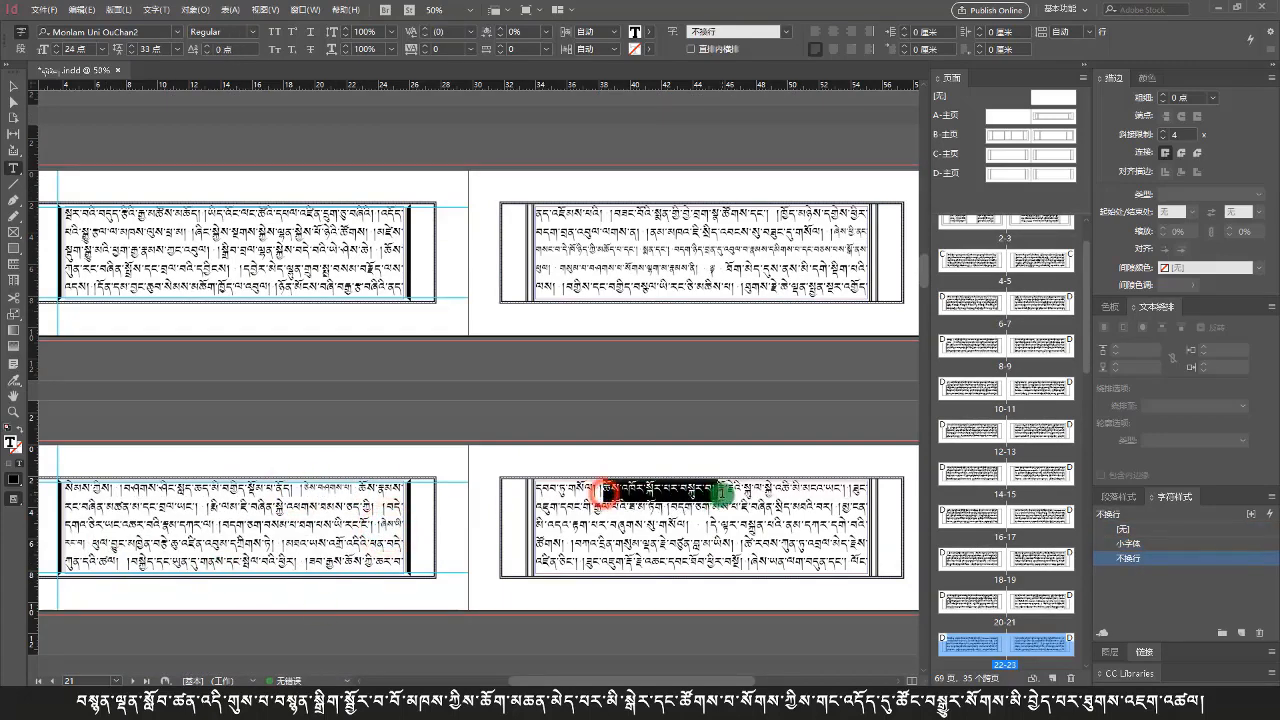
key("ctrl+KP_1")
left_click_drag(690, 564, 300, 600)
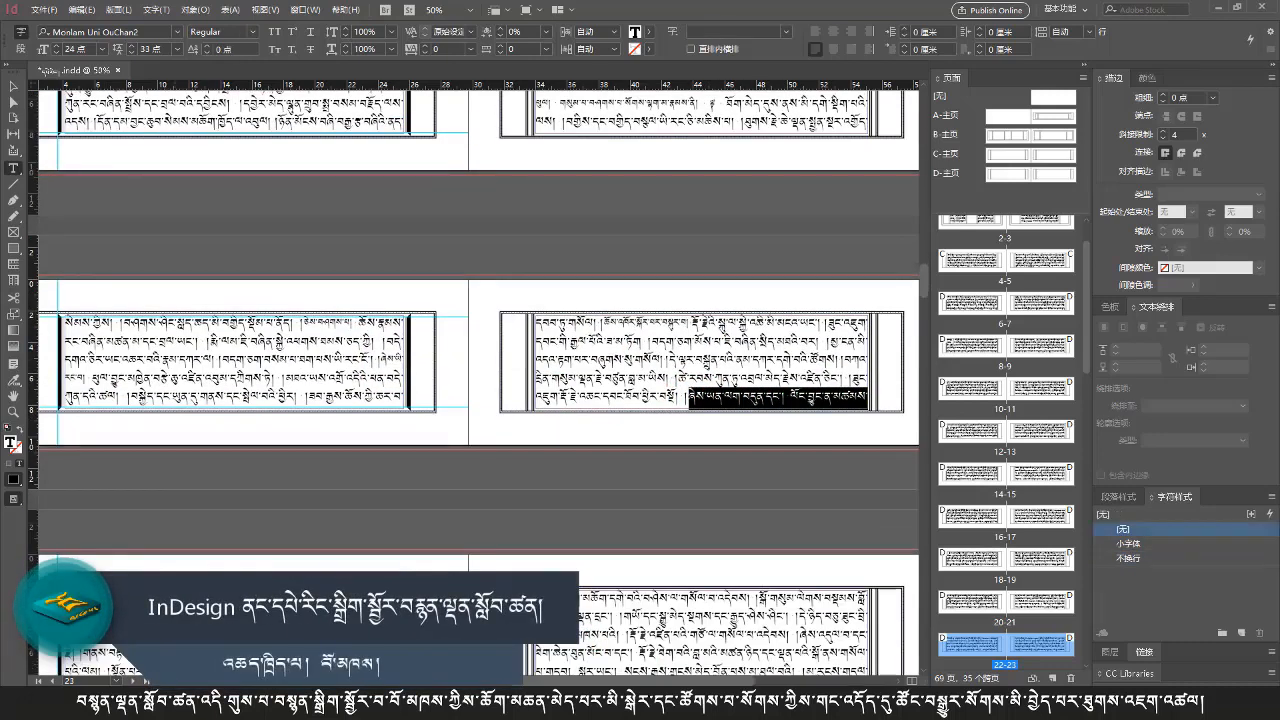
key("ctrl+KP_1")
Apply the 小字体 character style to the annotation running from the third line of page 25 into the fourth
scroll(380, 568, "down", 2)
scroll(744, 580, "down", 2)
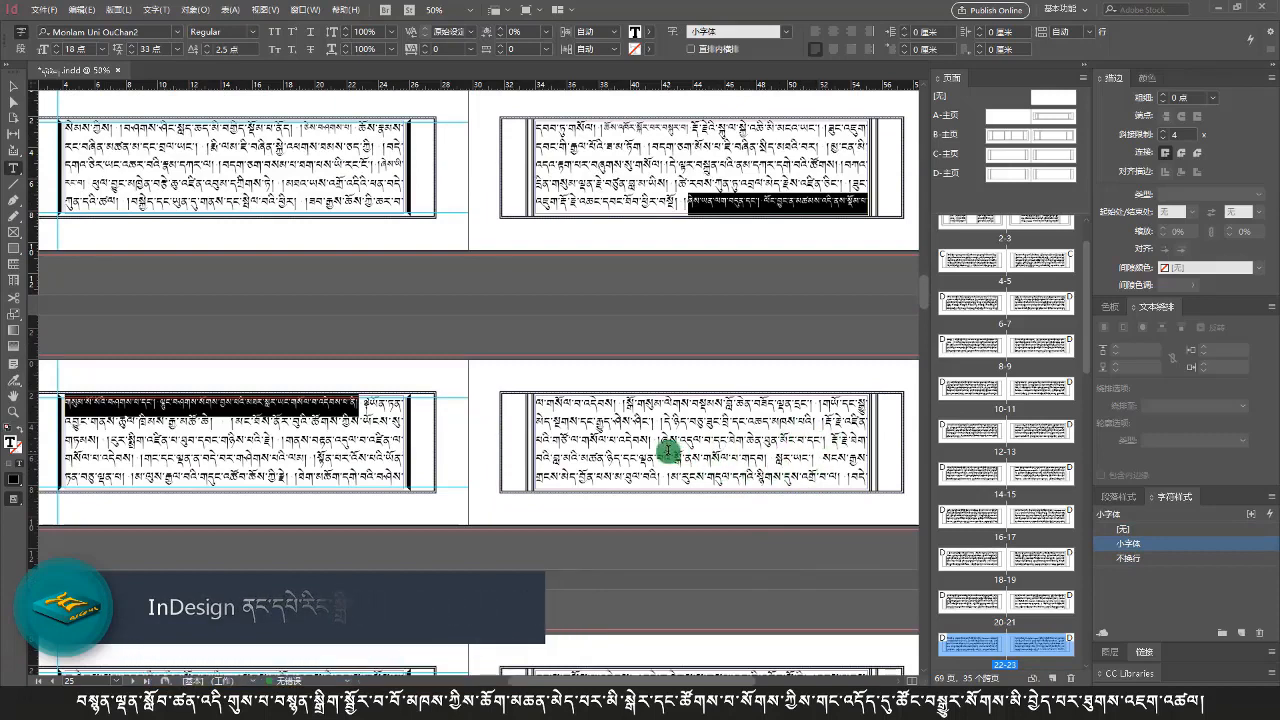
left_click_drag(663, 440, 814, 464)
Delete the break at the end of page 28's last line so the following text continues on that line
scroll(814, 464, "down", 5)
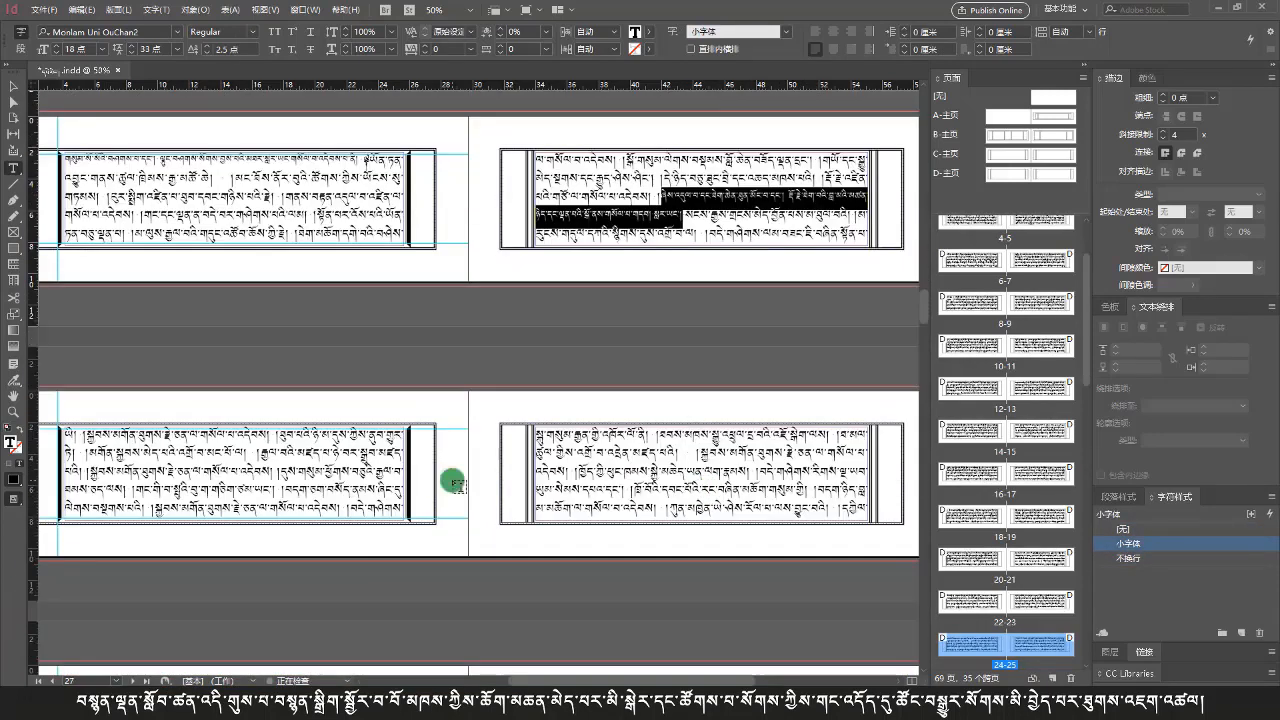
scroll(470, 540, "down", 5)
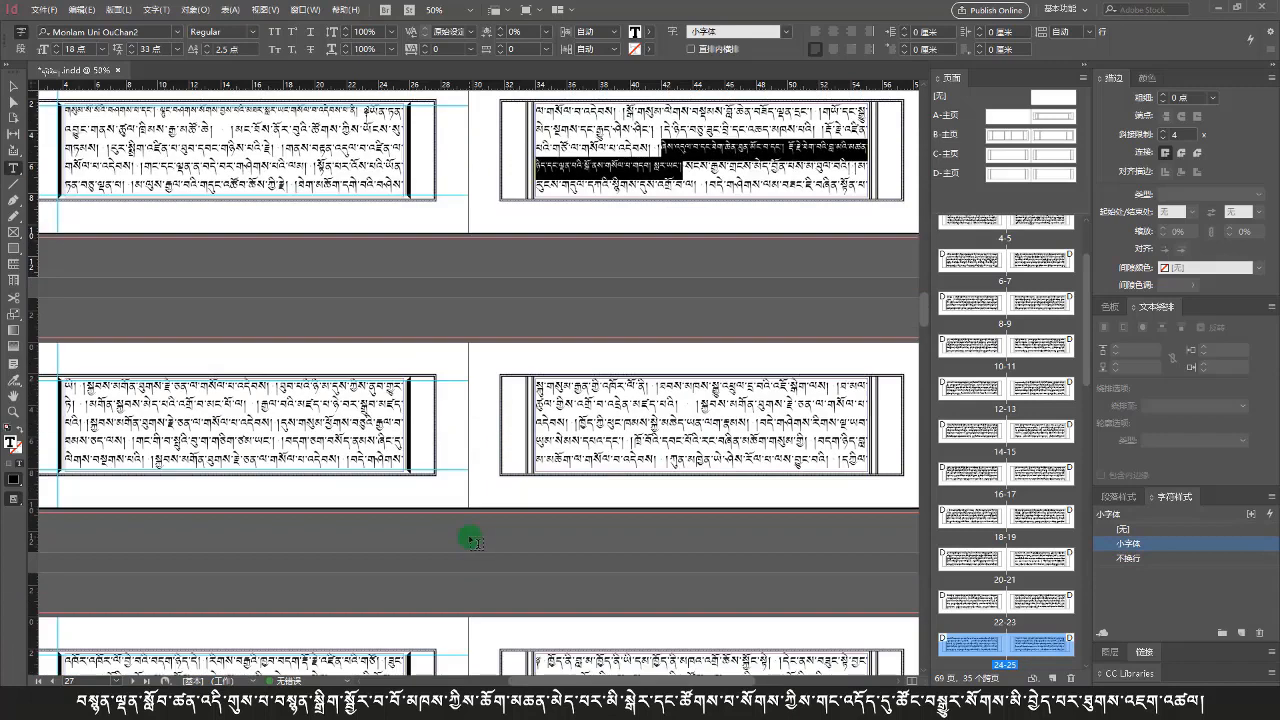
left_click(390, 545)
key("Delete")
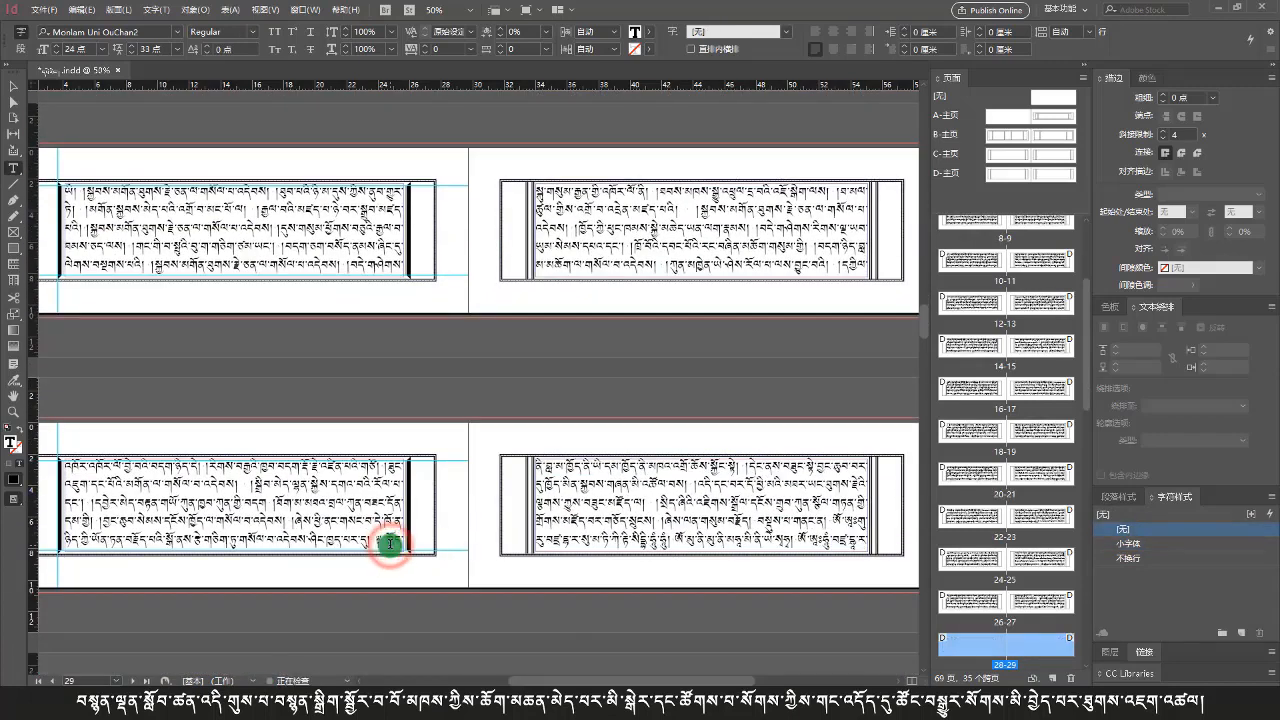
Apply the 小字体 character style to the annotation in page 28's last two lines and the phrase in page 29's fourth line
left_click(305, 527, "shift")
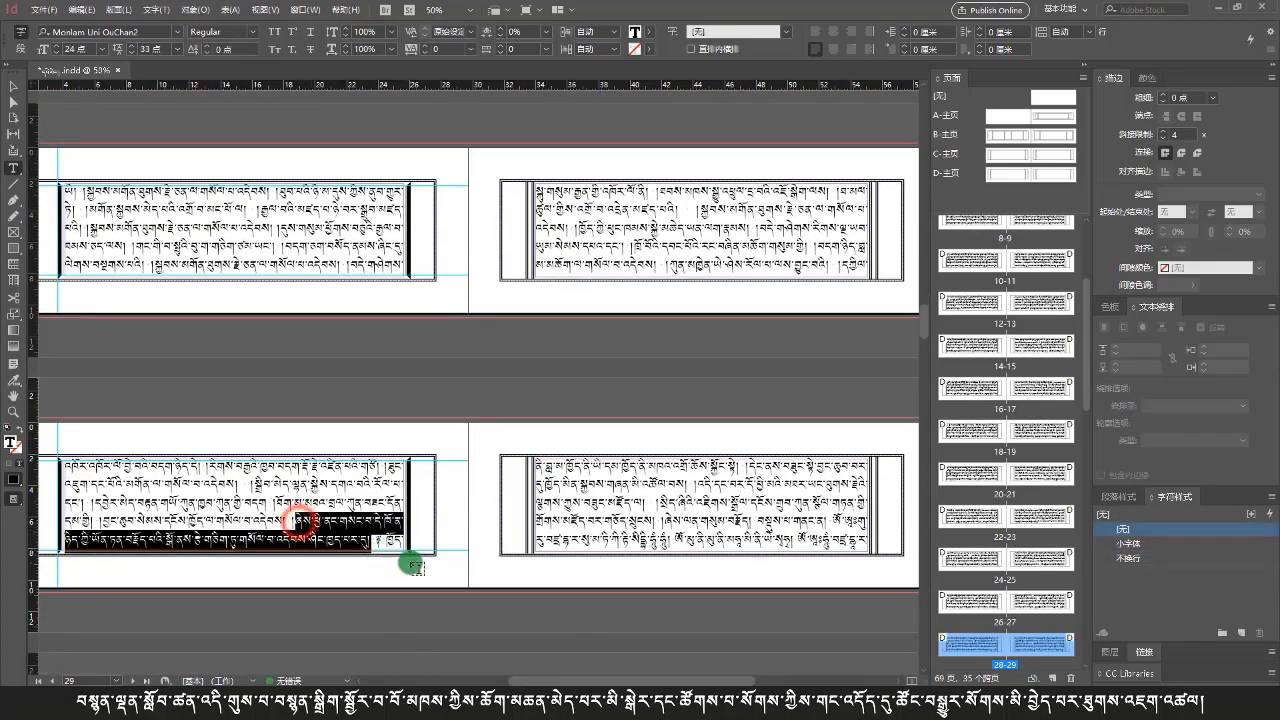
key("ctrl+1")
scroll(692, 541, "down", 1)
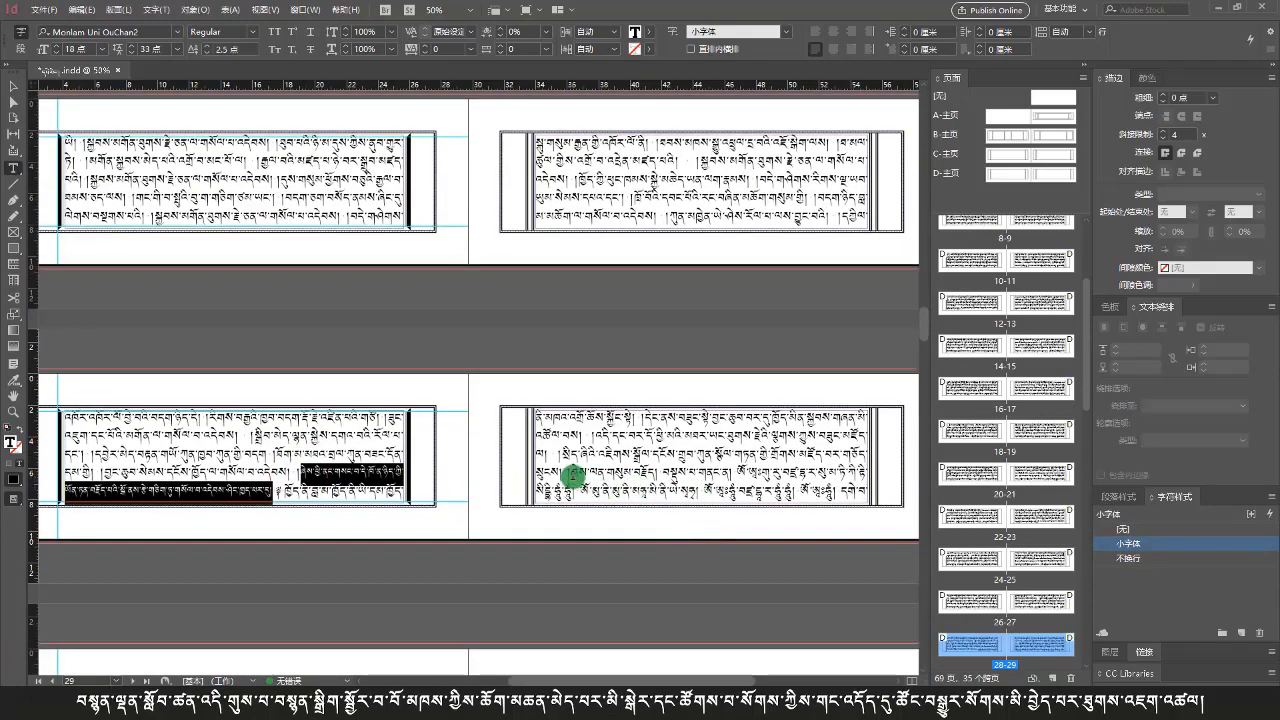
left_click_drag(572, 476, 742, 480)
Remove the empty paragraph after page 30's second line and join the following text to that line
scroll(648, 507, "down", 5)
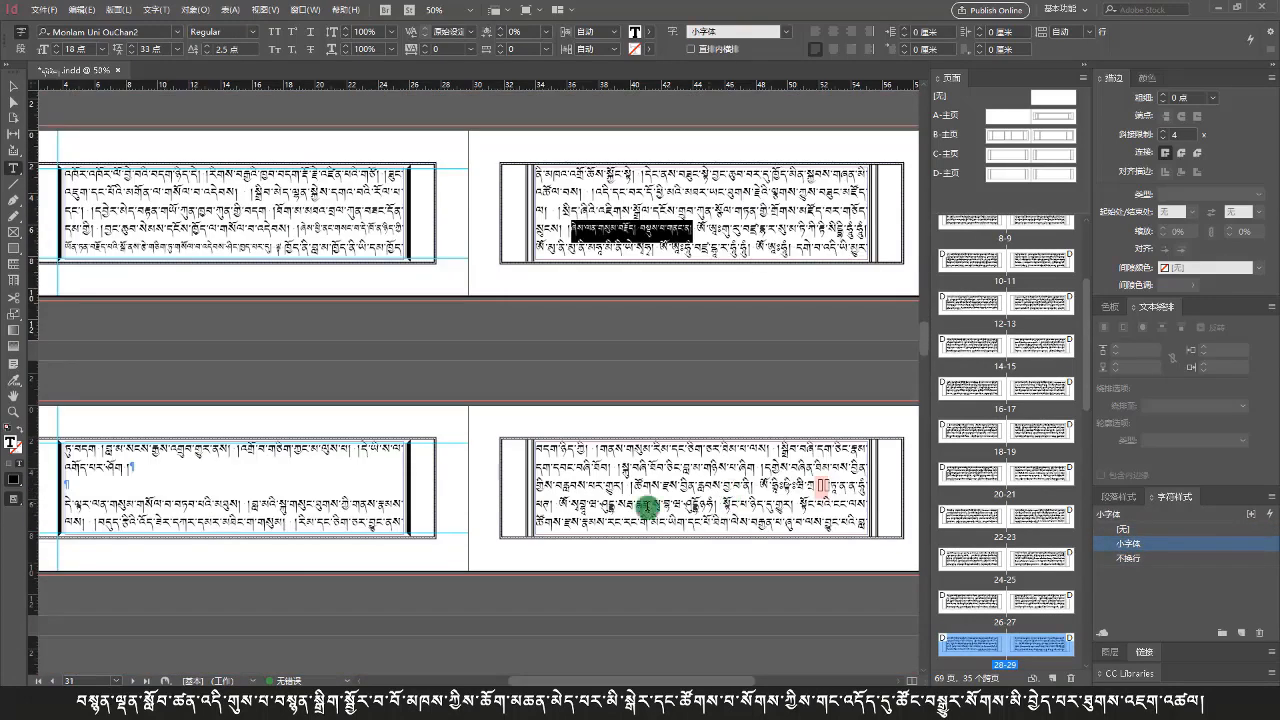
left_click(214, 492)
key("BackSpace")
key("BackSpace")
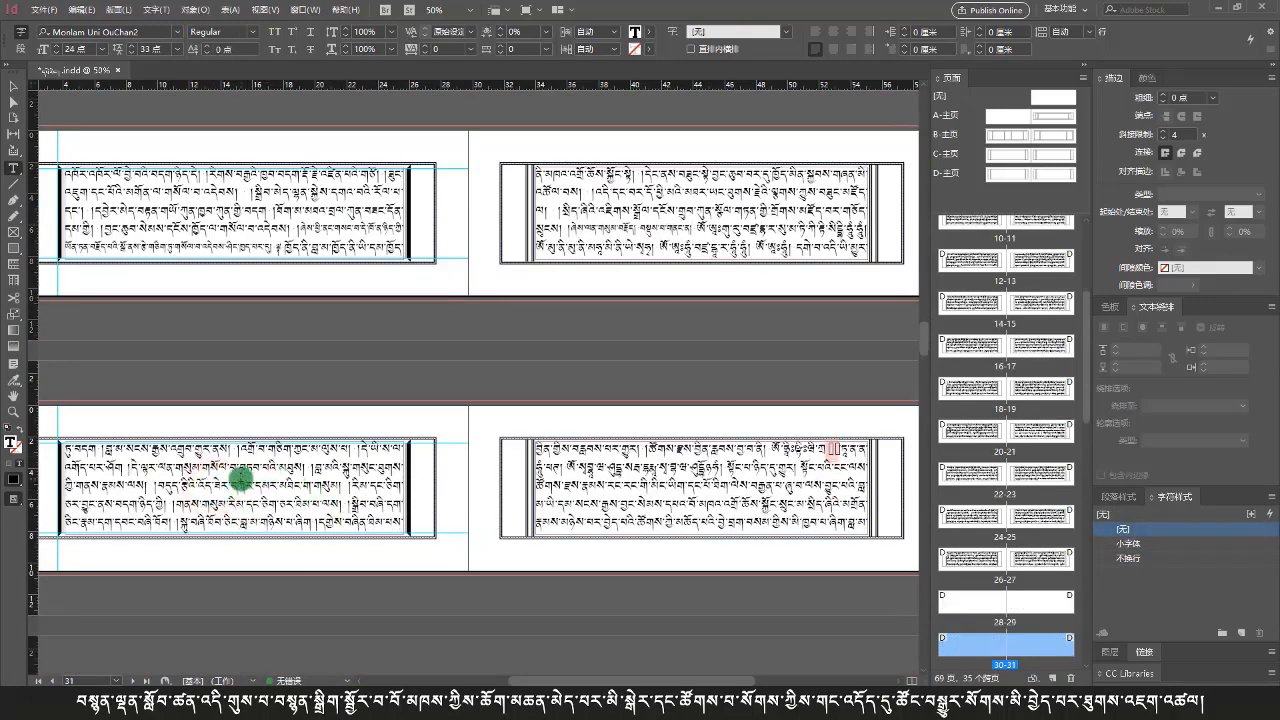
Apply the 小字体 character style to the annotation phrase in the middle of page 31's first line
left_click_drag(132, 472, 313, 473)
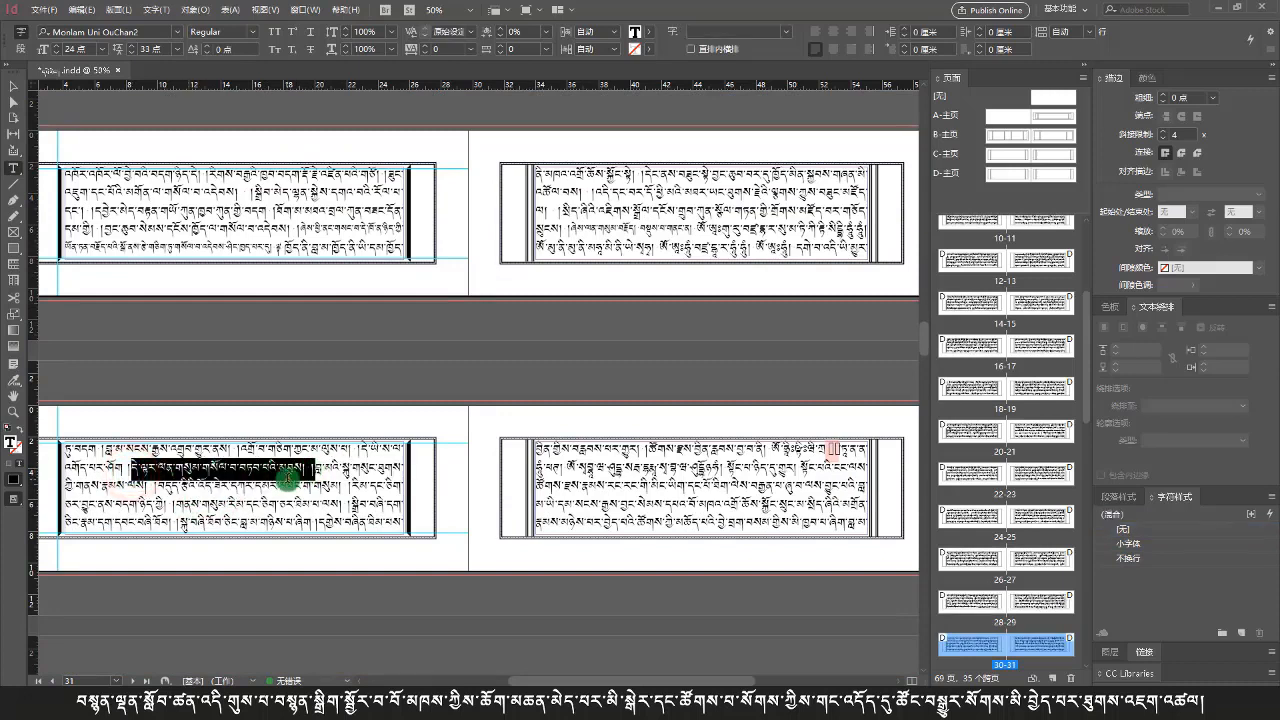
left_click(288, 480)
left_click_drag(650, 446, 768, 452)
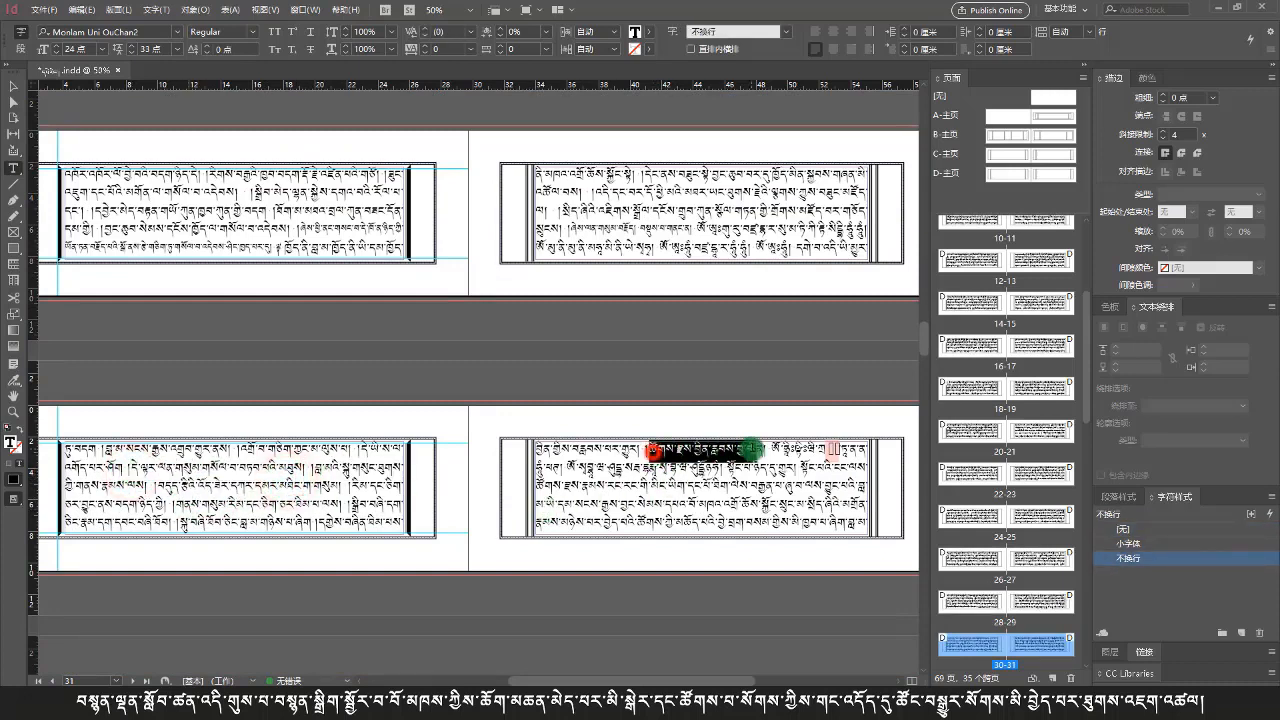
key("ctrl+KP_1")
Apply the 小字体 character style to the short phrase in the third text line of page 32
scroll(767, 451, "down", 5)
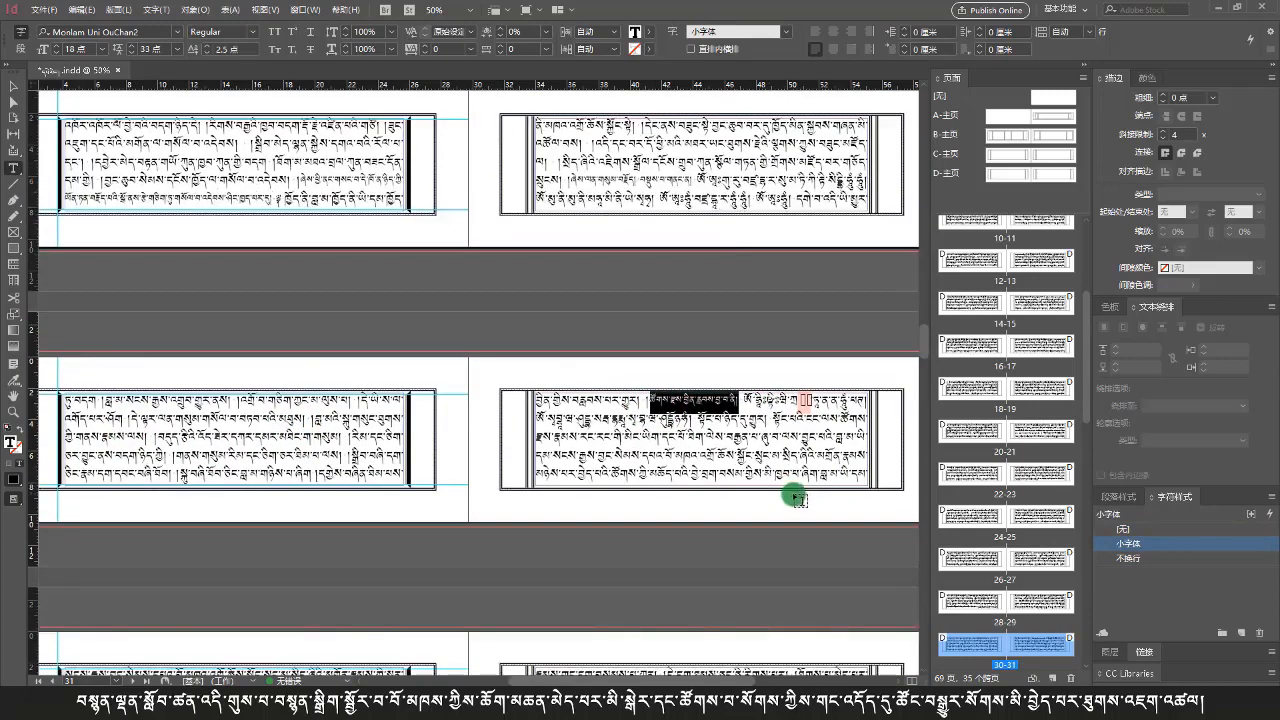
left_click_drag(153, 420, 183, 422)
scroll(730, 424, "down", 1)
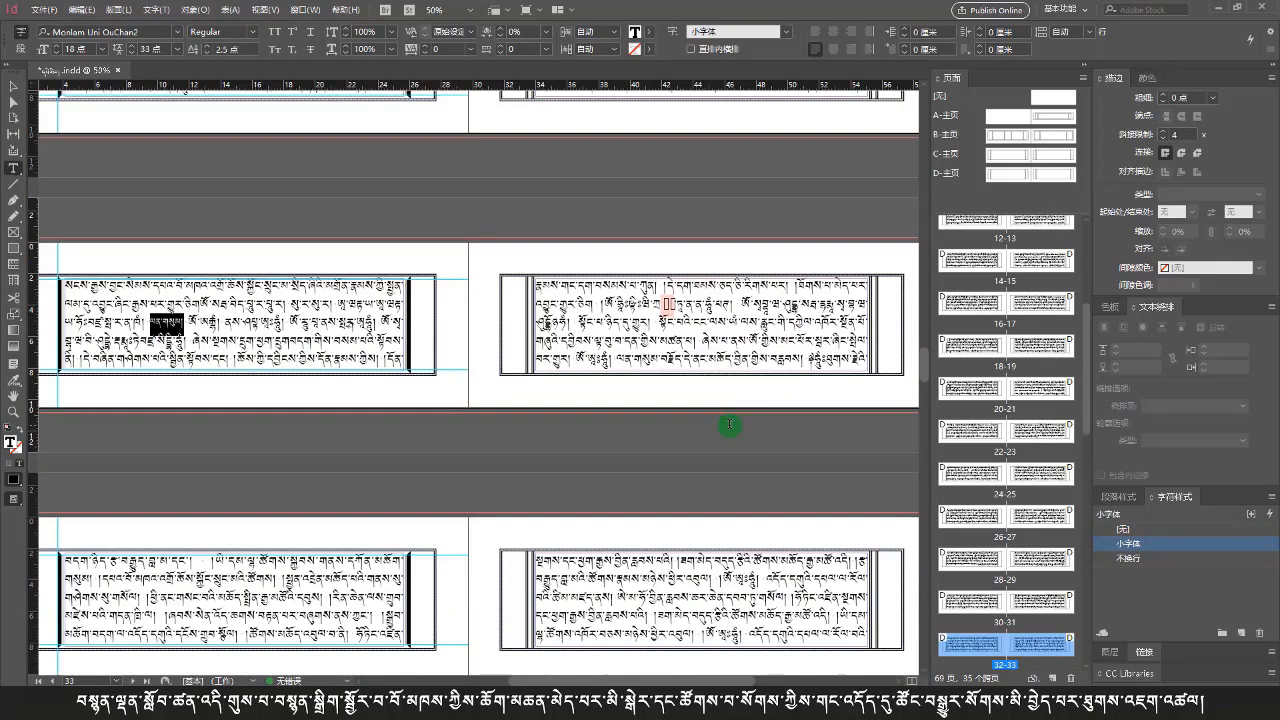
Apply the 小字体 character style to the short phrase in page 33's fourth line and the annotation in its last line
left_click_drag(703, 340, 718, 362)
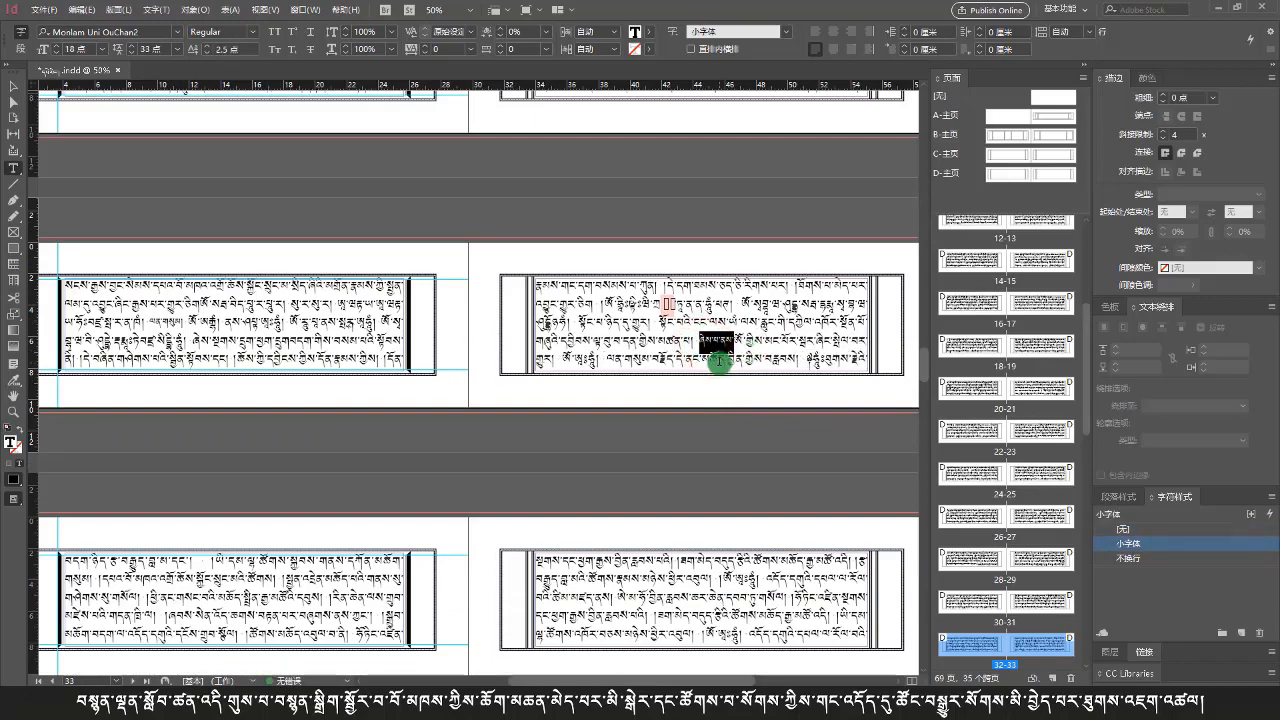
left_click_drag(610, 364, 798, 364)
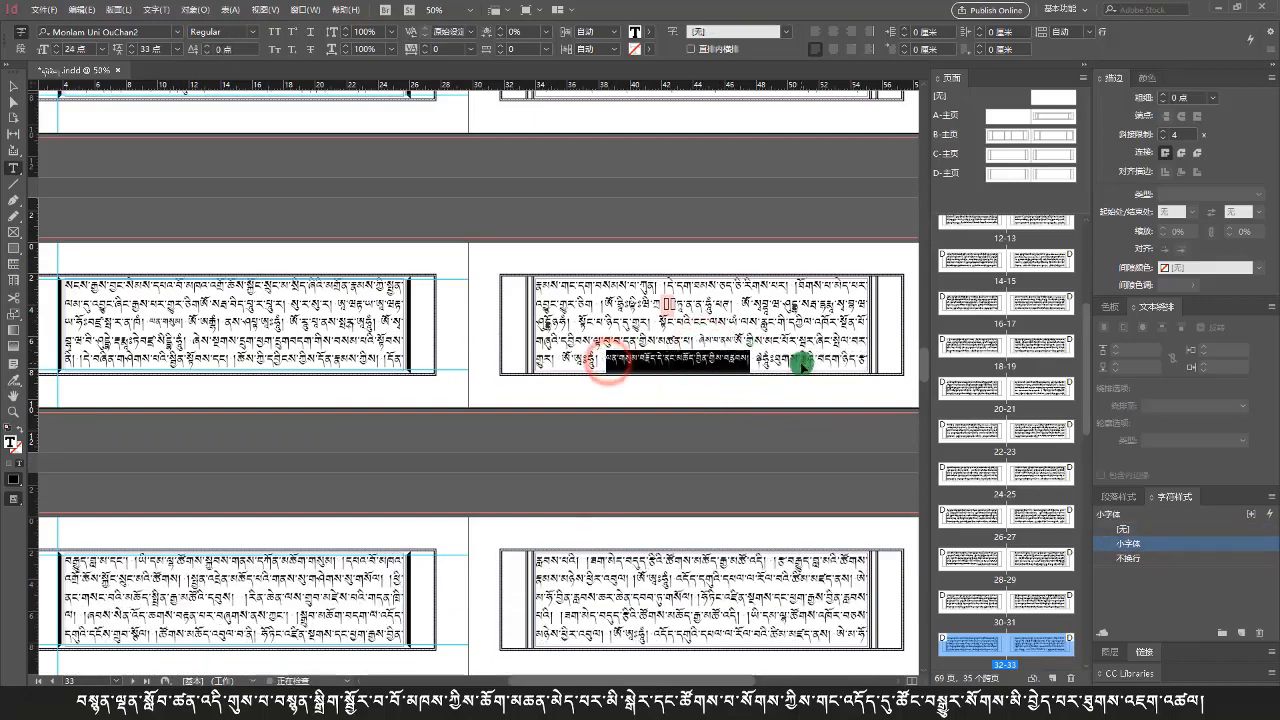
Insert a space between ཧོ and ཏིང་འཛིན in page 36's first line and page 37's second line
scroll(540, 468, "down", 2)
scroll(769, 488, "down", 3)
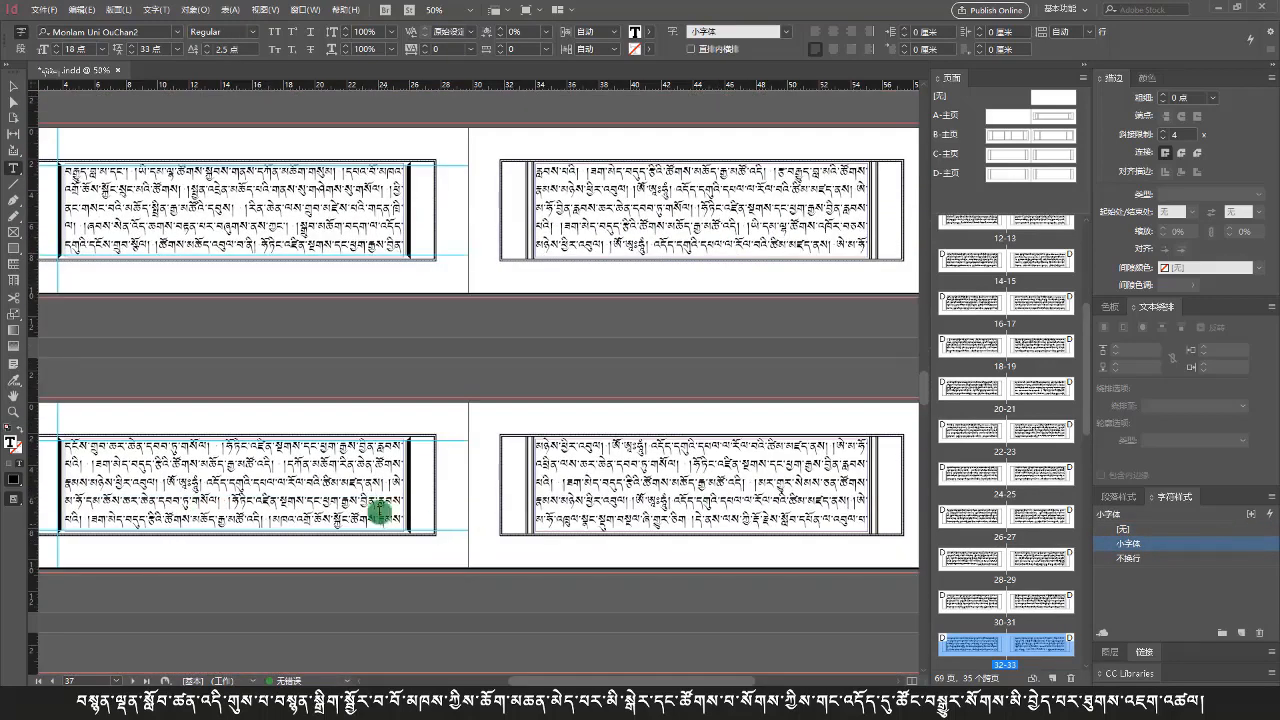
left_click(233, 451)
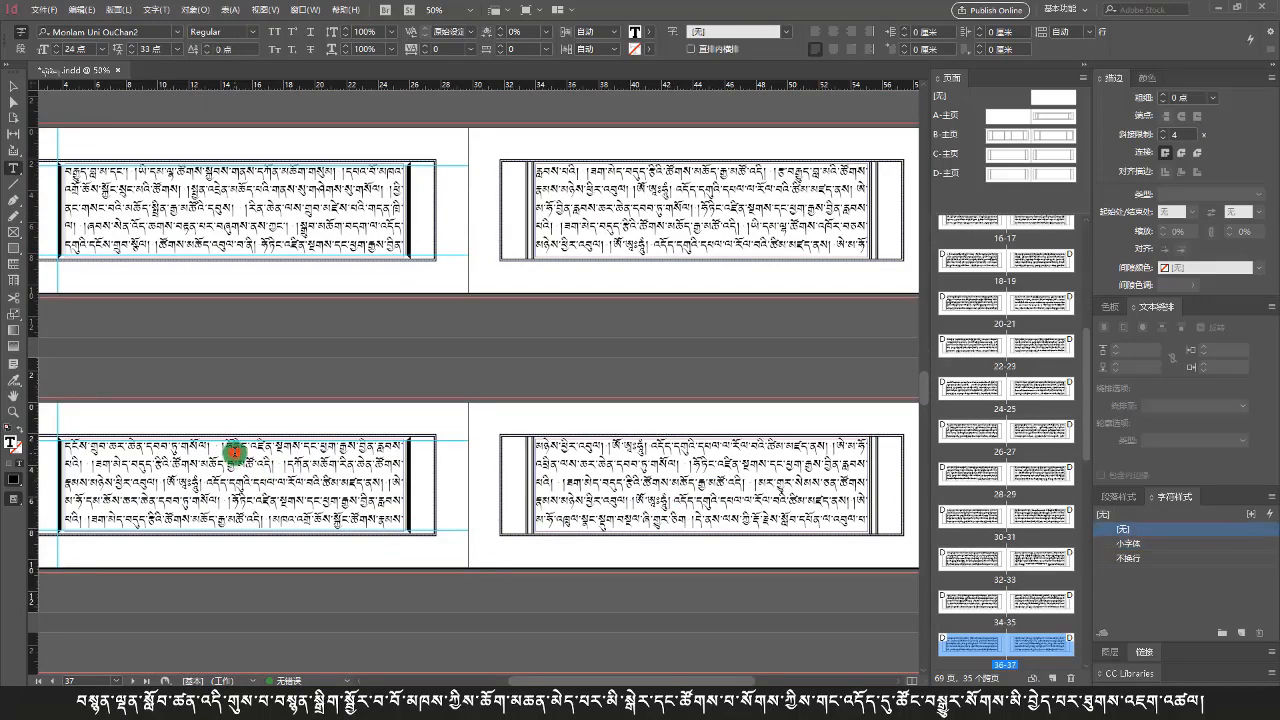
left_click(703, 467)
Apply the 小字体 character style to the annotation ending page 37 and the phrase running through page 38's third and fourth lines
scroll(474, 563, "down", 4)
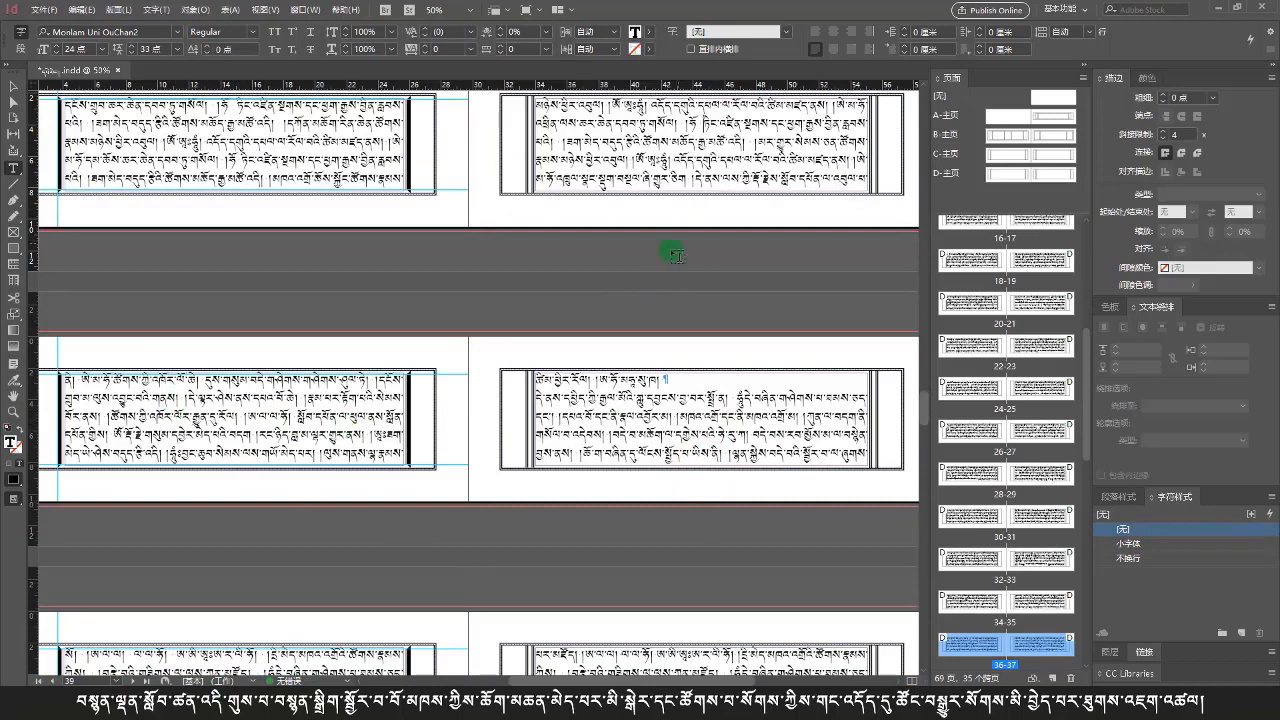
left_click_drag(695, 182, 83, 382)
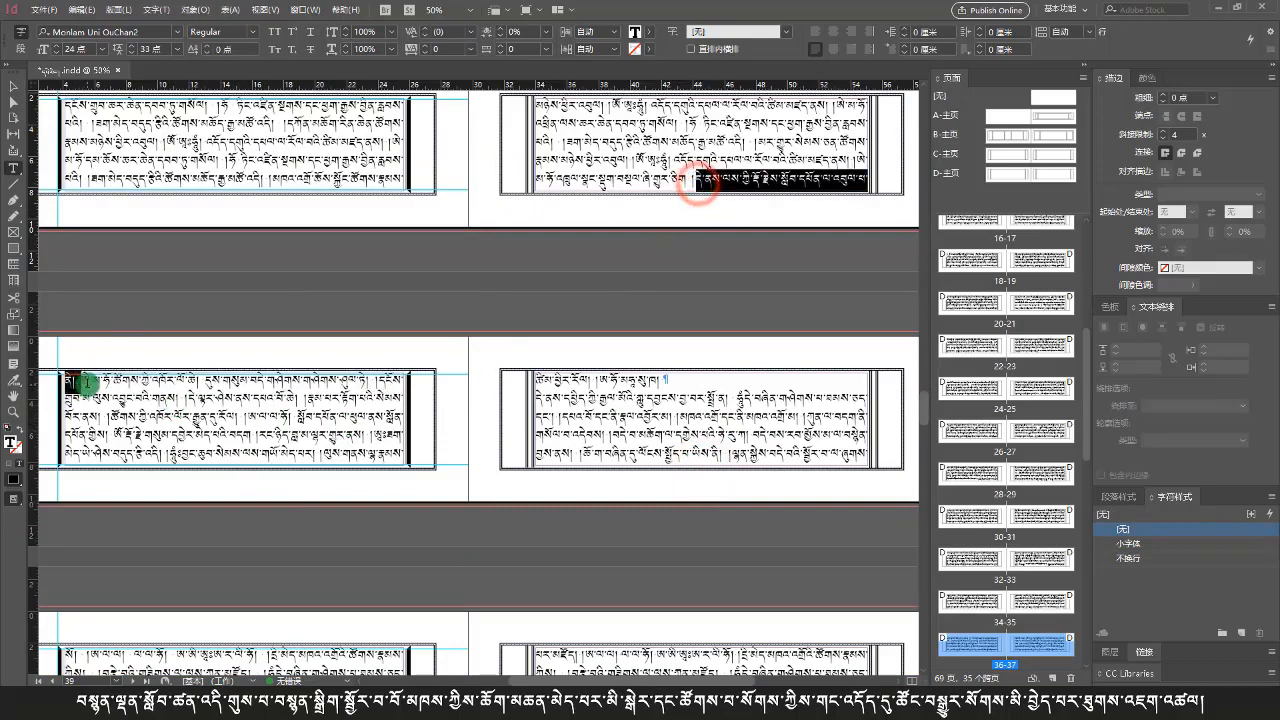
key("ctrl+KP_1")
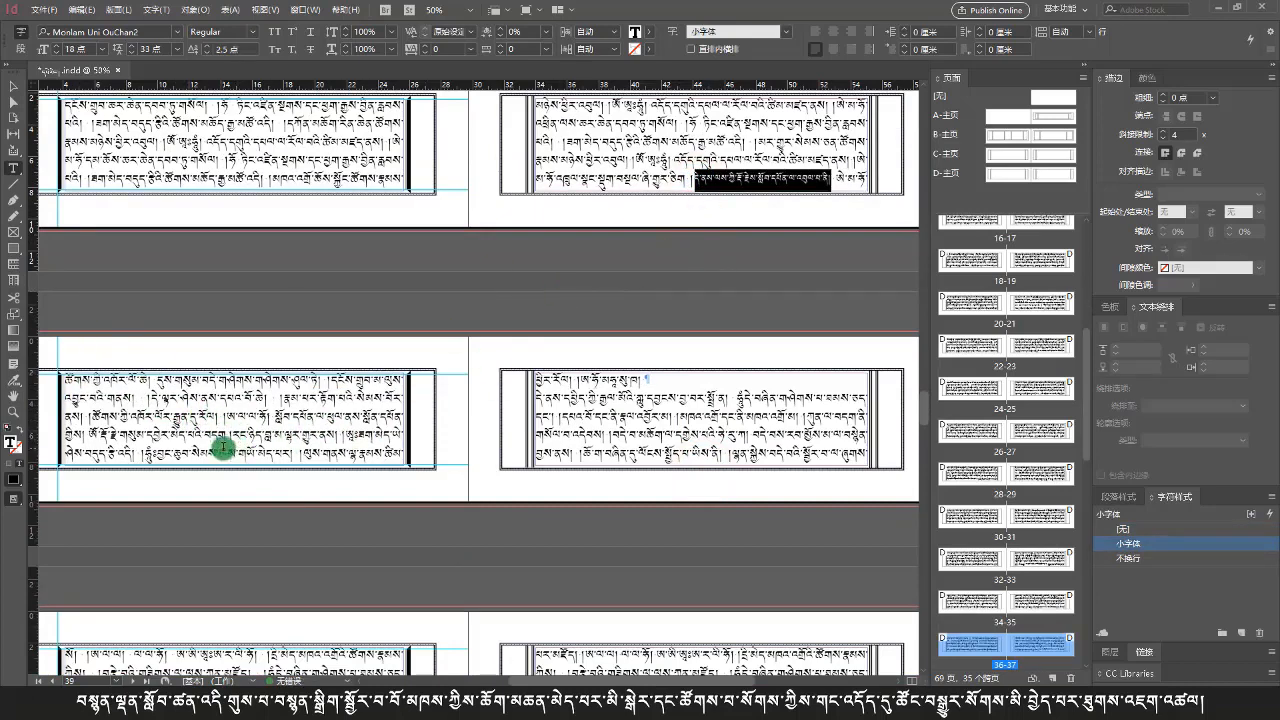
left_click_drag(276, 419, 81, 441)
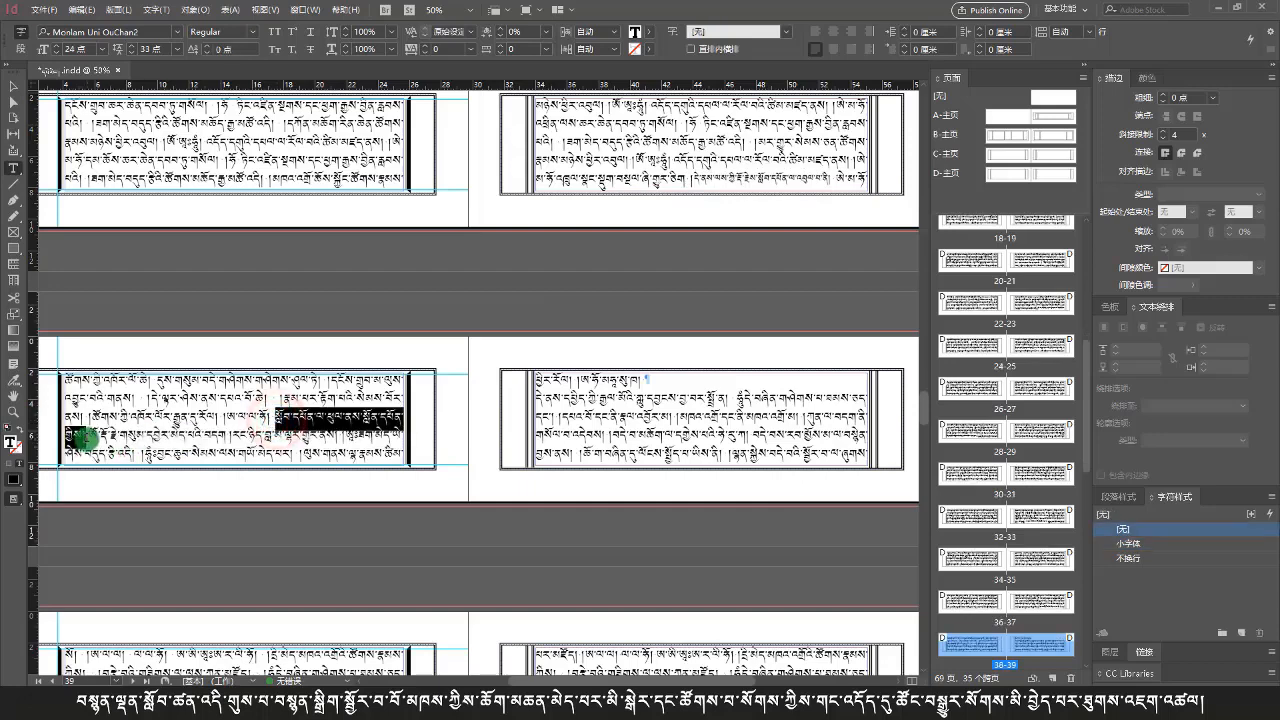
key("ctrl+KP_1")
Remove the paragraph break in page 39's first line and apply the 小字体 character style to the annotation joined there
left_click_drag(632, 381, 820, 383)
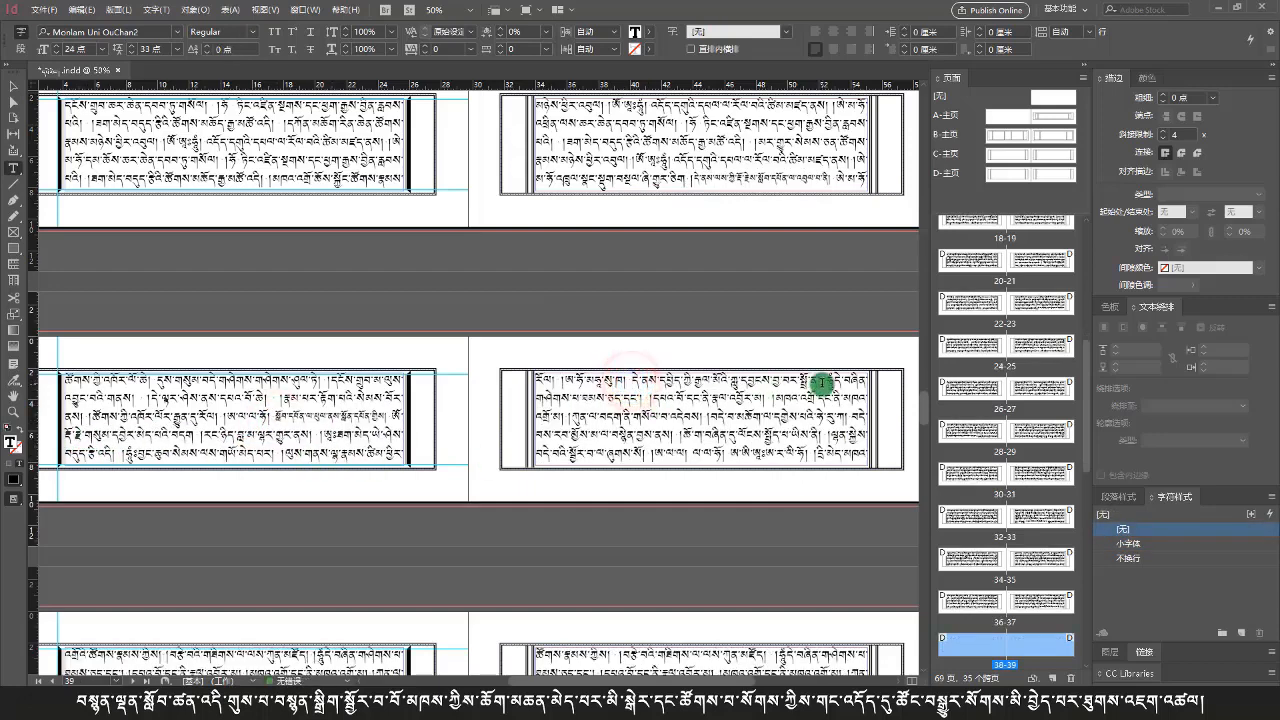
key("ctrl+KP_1")
left_click(793, 423)
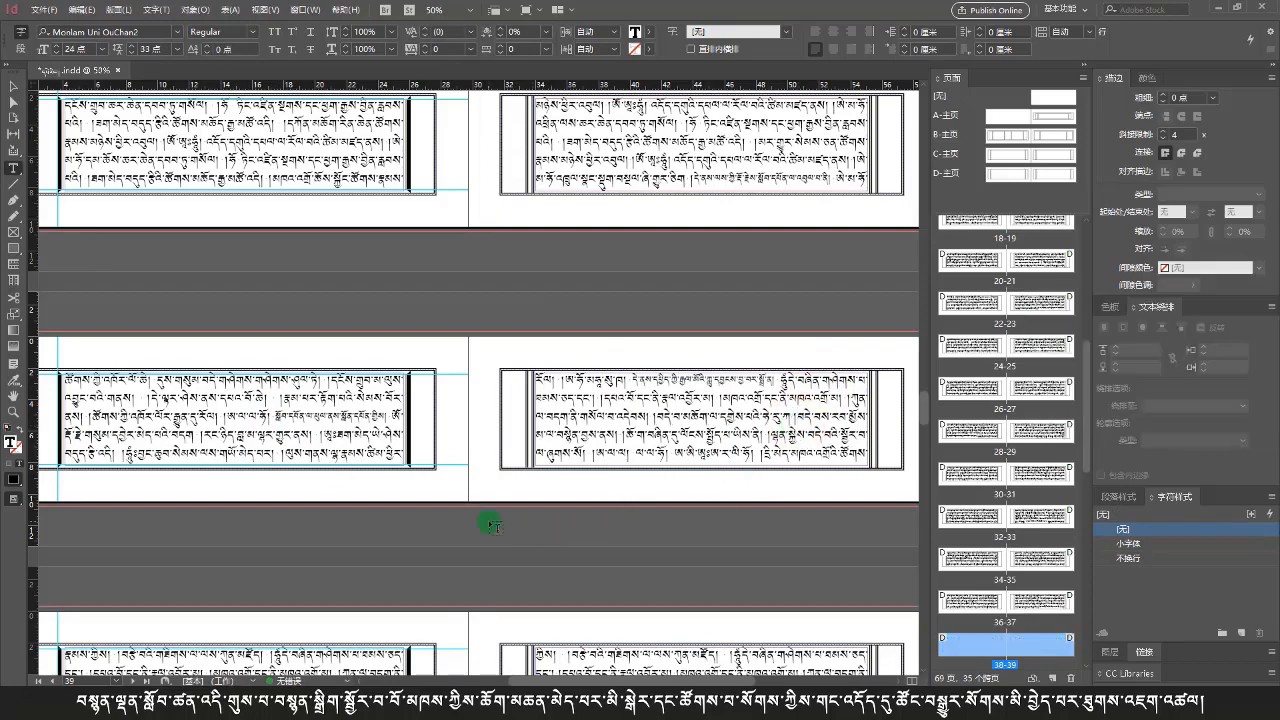
Apply the 小字体 character style to the annotation spanning page 45's second and third lines
scroll(490, 524, "down", 5)
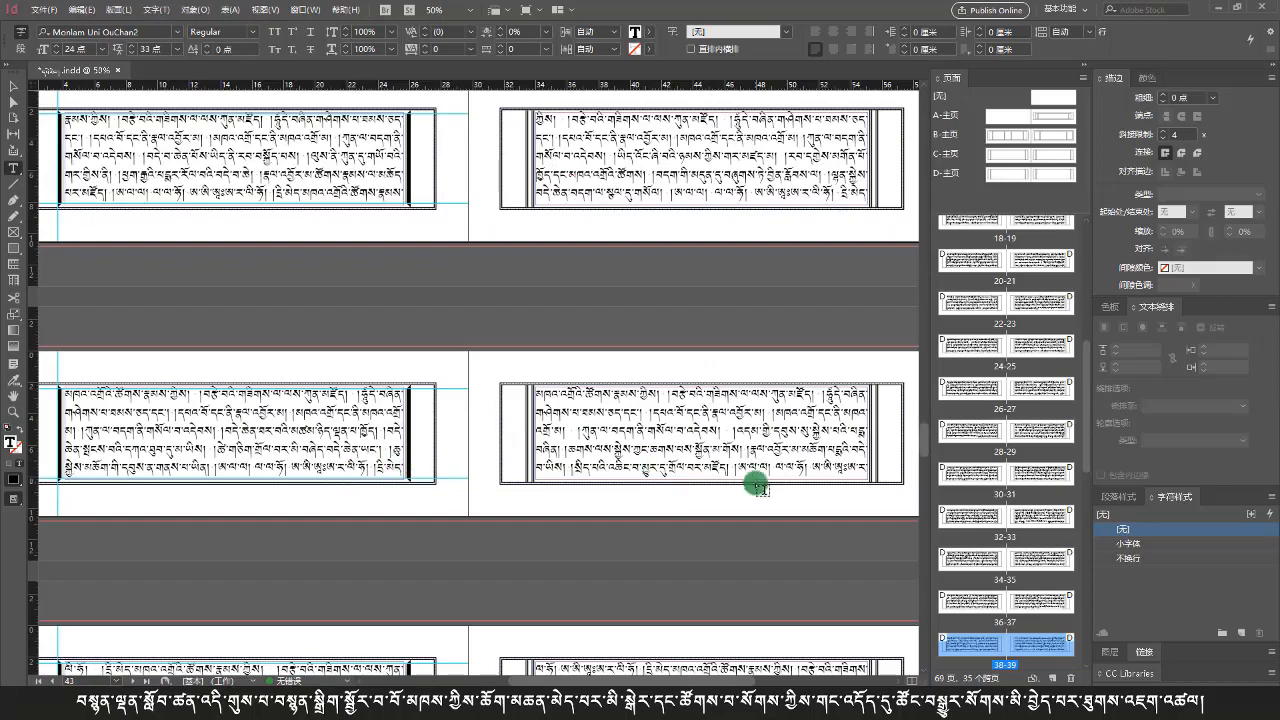
scroll(757, 487, "down", 3)
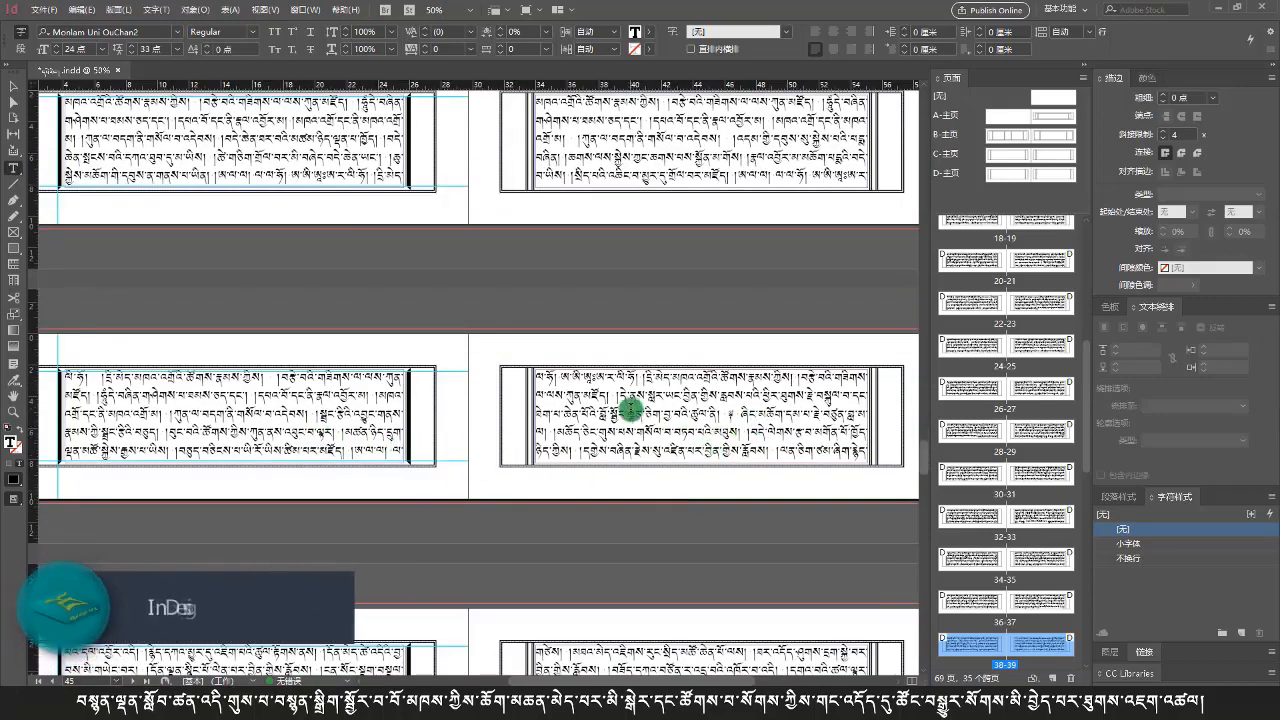
left_click_drag(622, 399, 722, 414)
key("ctrl+KP_1")
Apply the 小字体 character style to the short phrase in page 50's fourth line
scroll(702, 443, "down", 8)
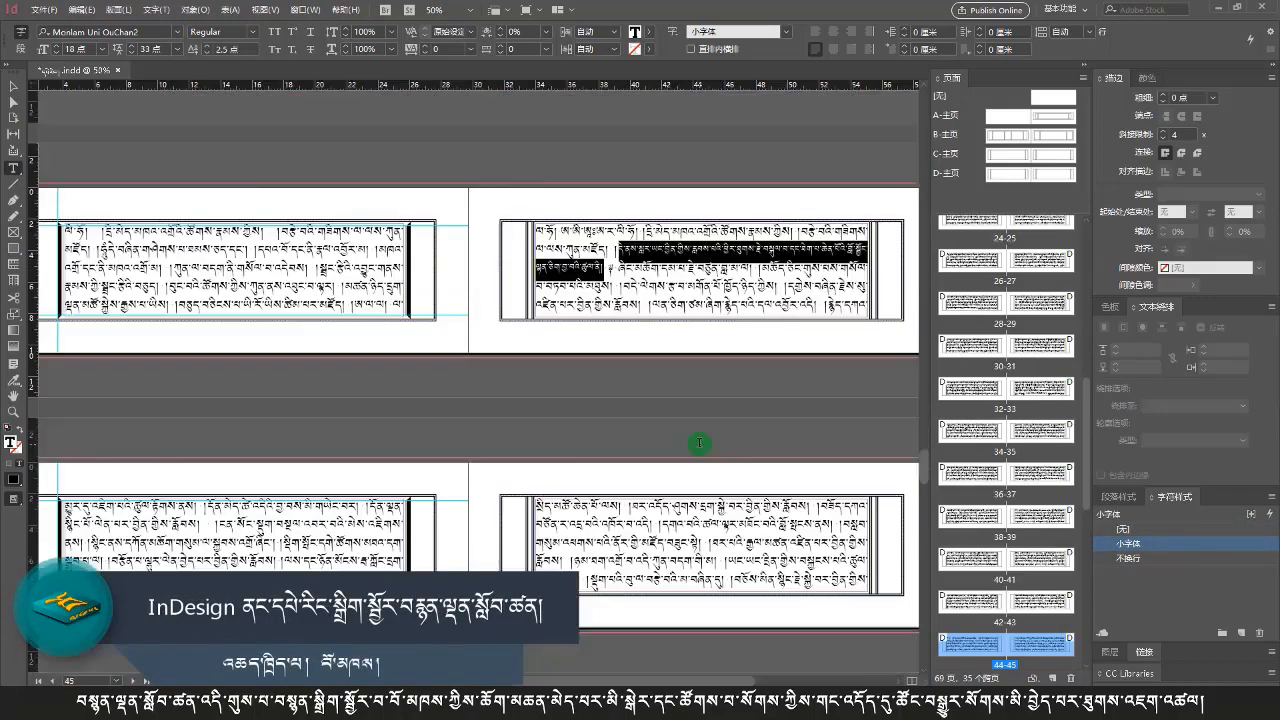
scroll(665, 485, "down", 8)
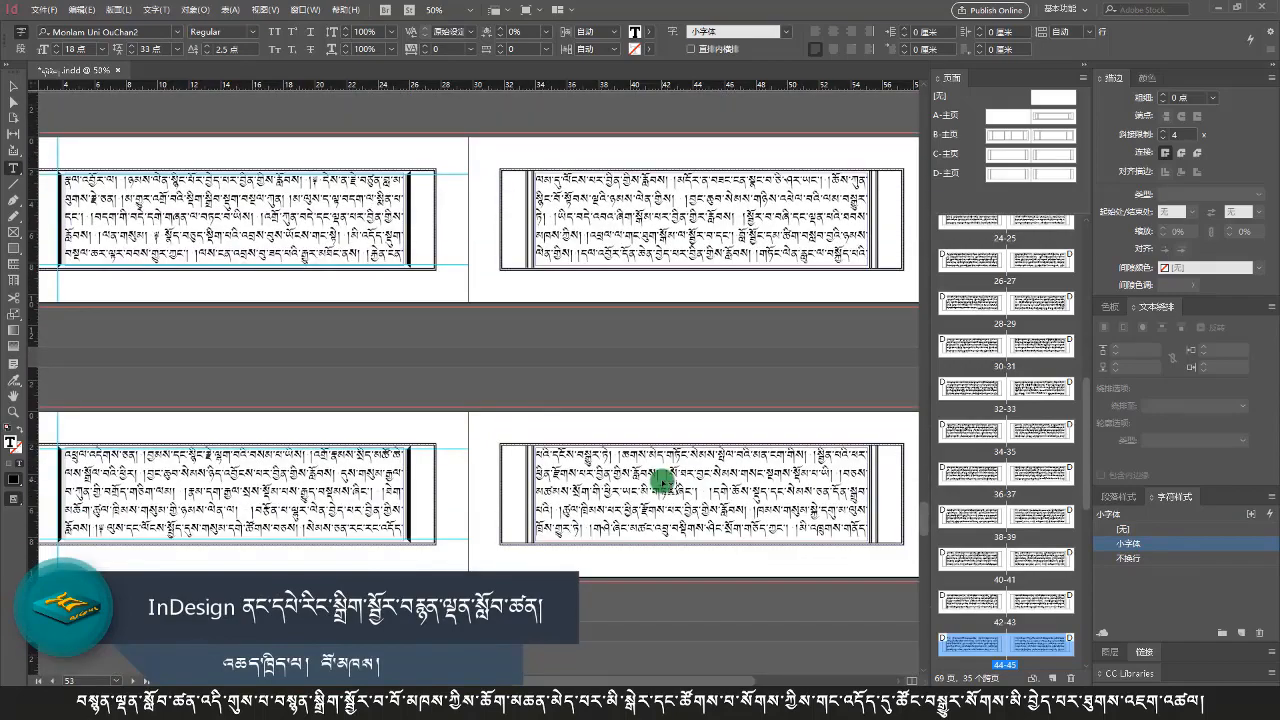
left_click_drag(102, 238, 146, 240)
key("ctrl+KP_1")
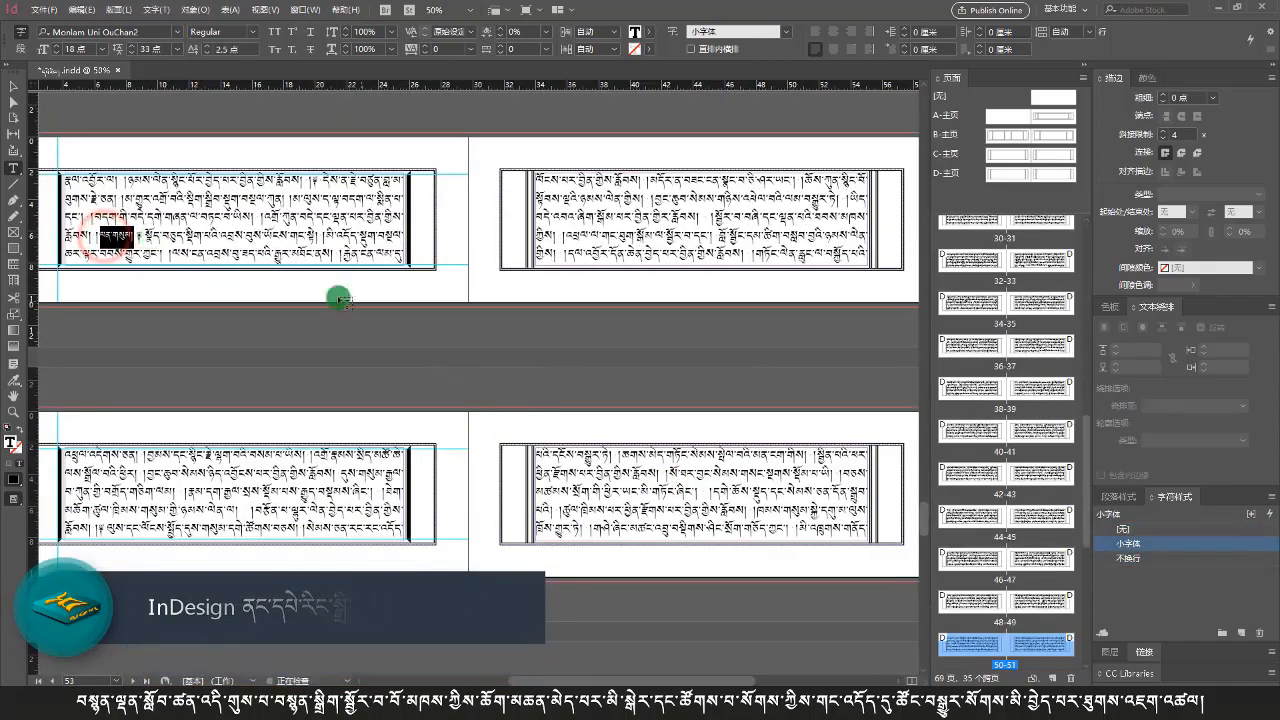
Remove the paragraph break ending page 58's fourth line and apply the 小字体 character style to the annotation that follows
scroll(646, 475, "down", 3)
scroll(537, 491, "down", 8)
left_click(368, 548)
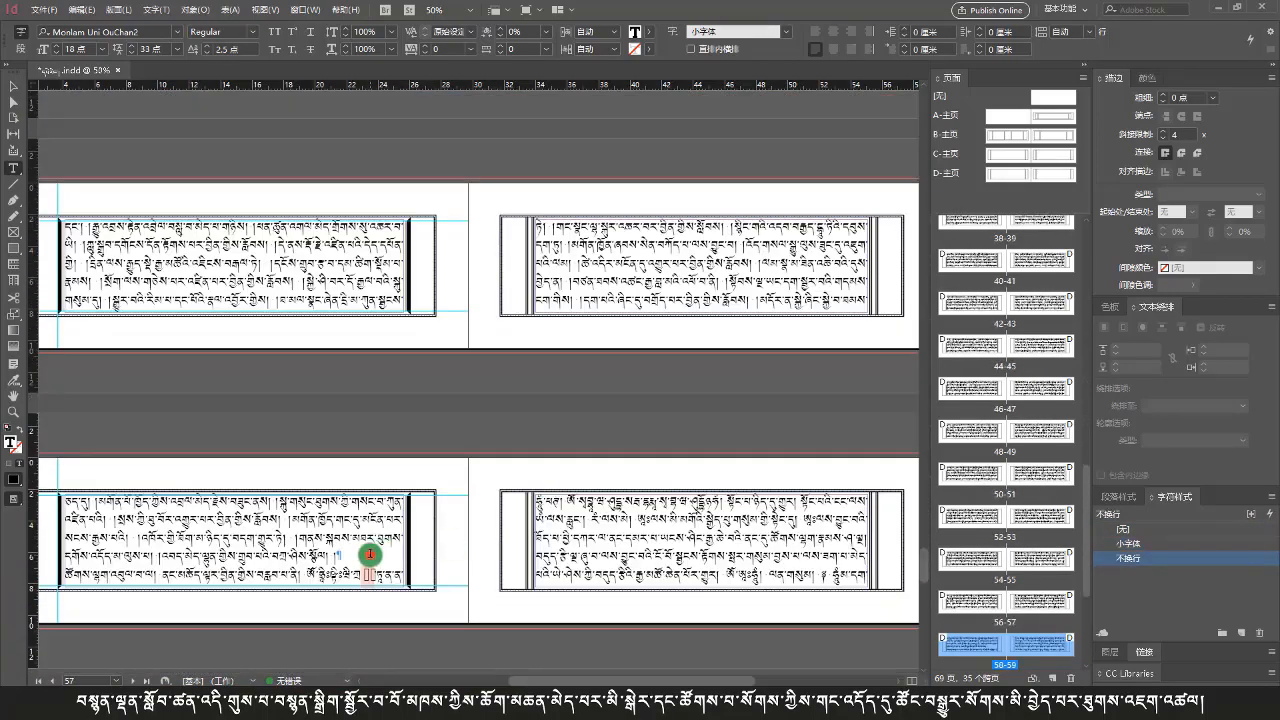
left_click(220, 582, "shift")
key("ctrl+KP_1")
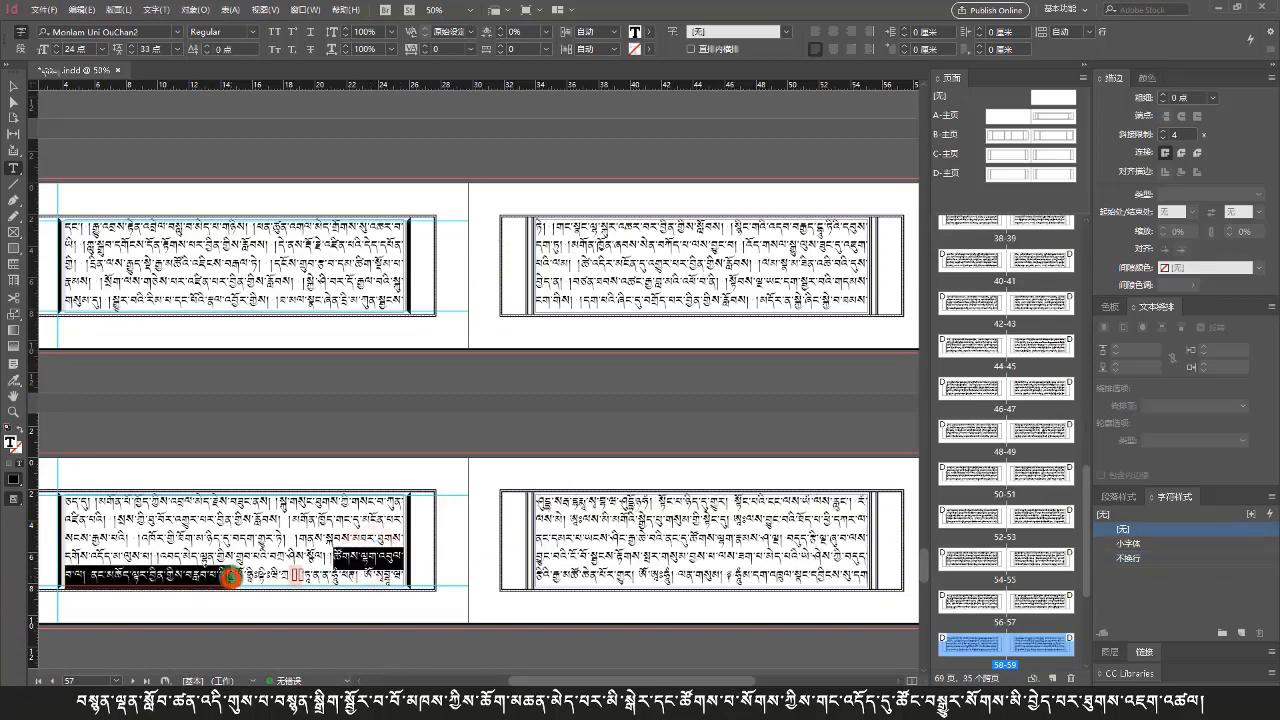
Apply the 小字体 character style to the short phrase in page 59's last line and the phrase ending page 60's first line
left_click_drag(637, 580, 684, 584)
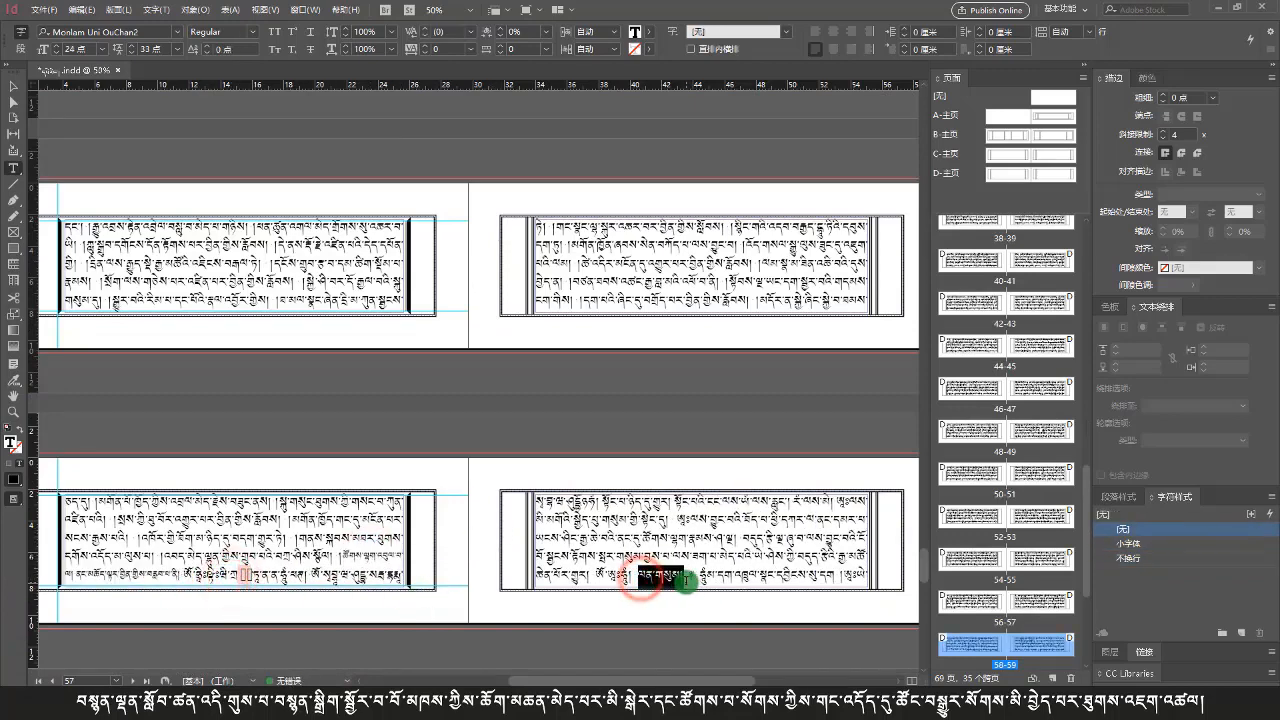
key("ctrl+KP_1")
scroll(600, 570, "down", 5)
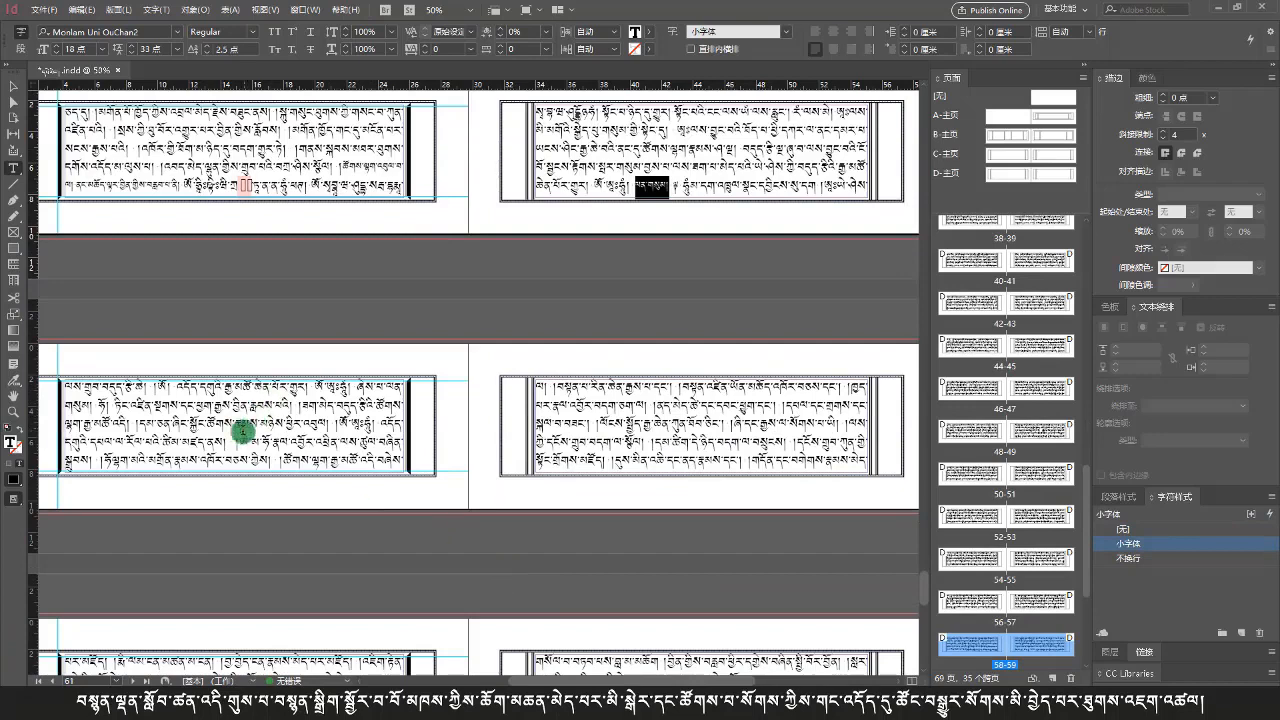
left_click_drag(358, 391, 97, 408)
key("ctrl+KP_1")
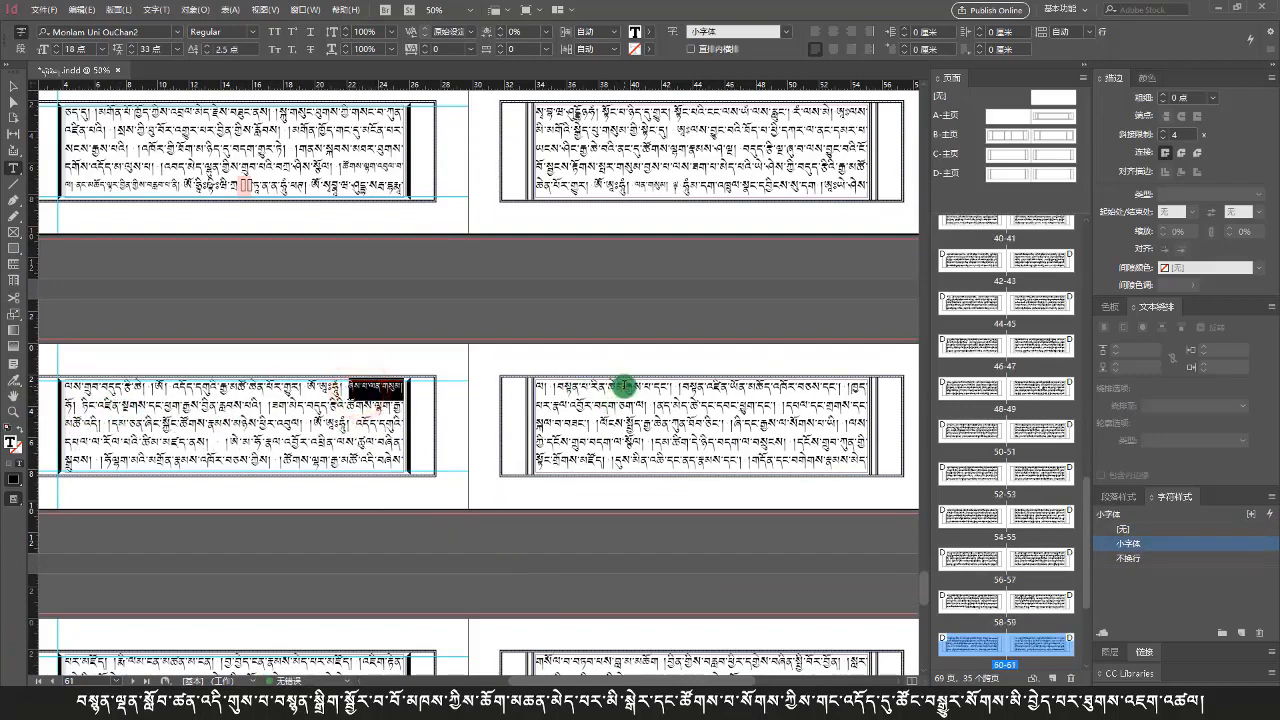
Insert a space before ལྷག་མའི in page 60's last line
scroll(588, 469, "down", 2)
scroll(588, 469, "down", 3)
left_click(112, 214)
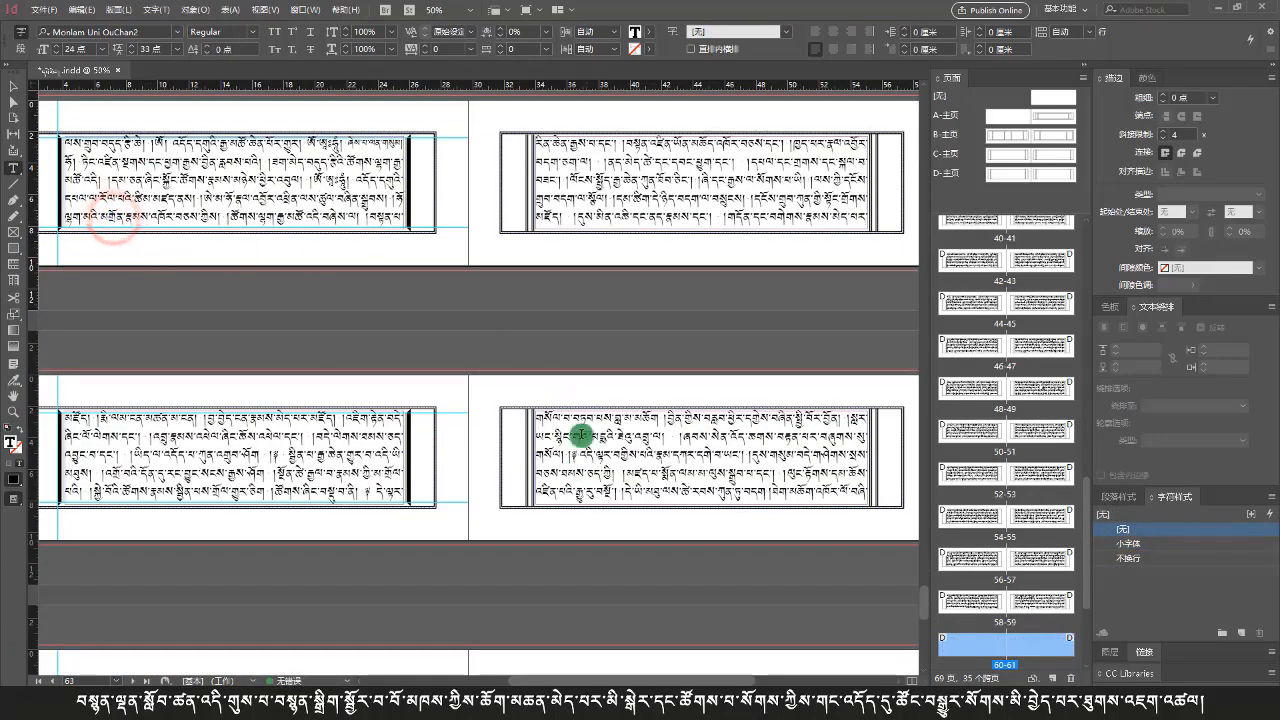
Add a space before the ornament mark in page 63's third line and apply the 小字体 style to the annotation in page 62's last line
left_click(573, 464)
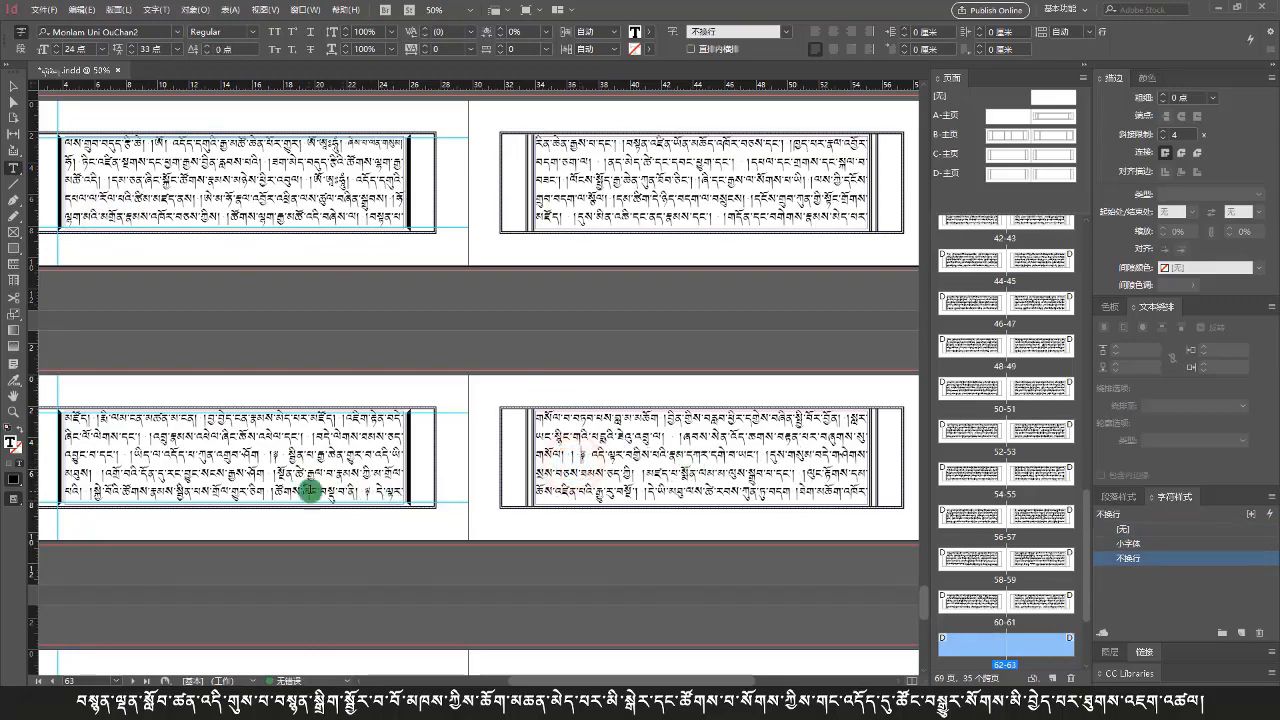
left_click_drag(278, 494, 394, 505)
key("ctrl+KP_1")
Place the text cursor at the end of the text on page 66 and save the document
scroll(374, 503, "down", 3)
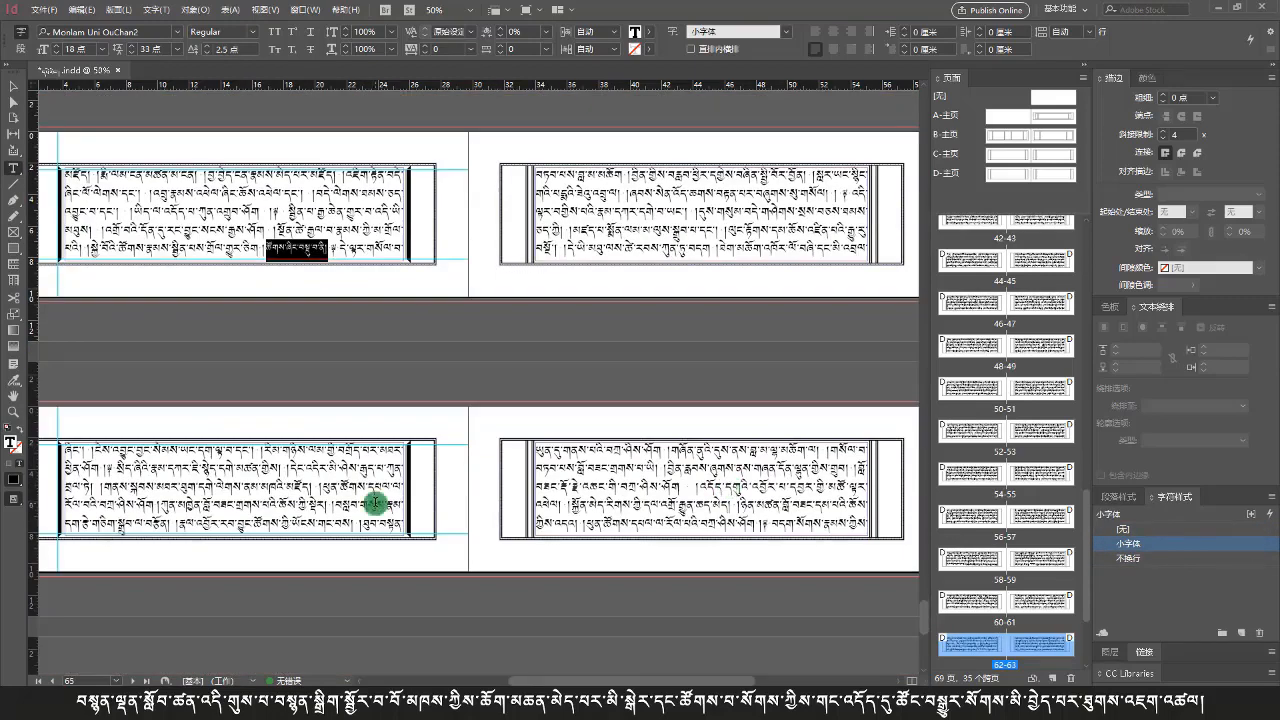
scroll(748, 522, "down", 3)
left_click(349, 512)
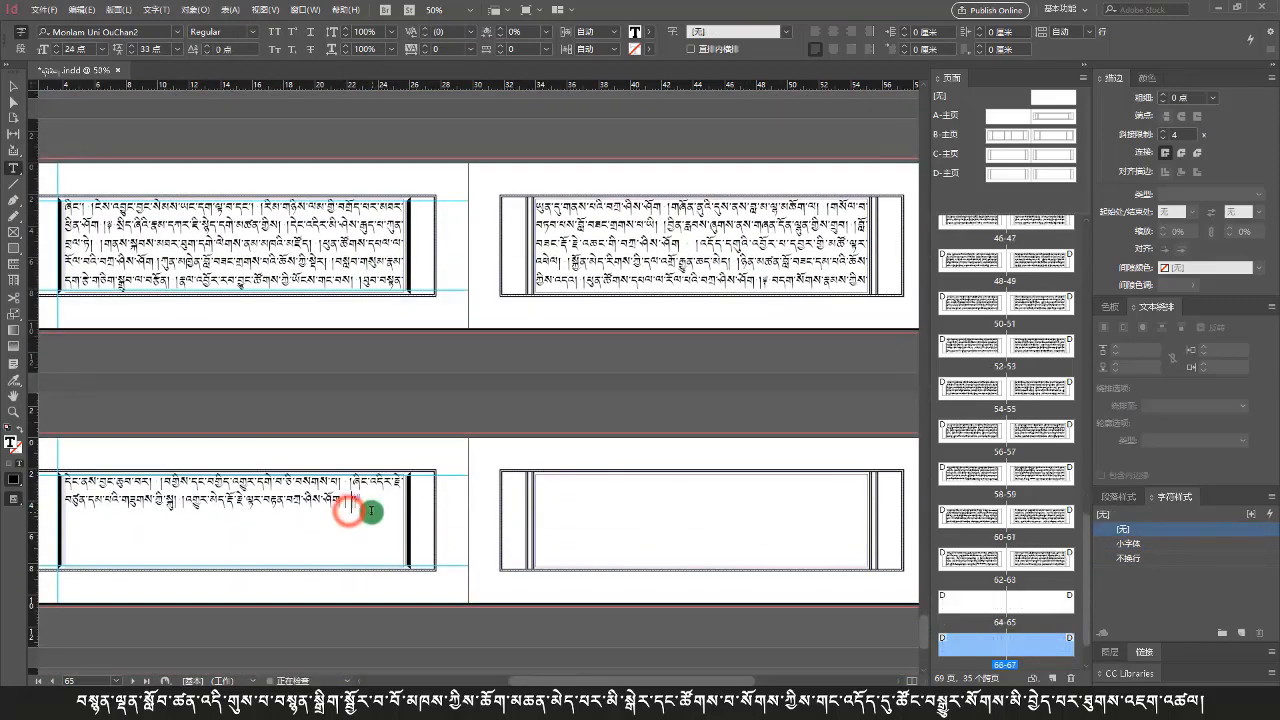
scroll(765, 451, "up", 3)
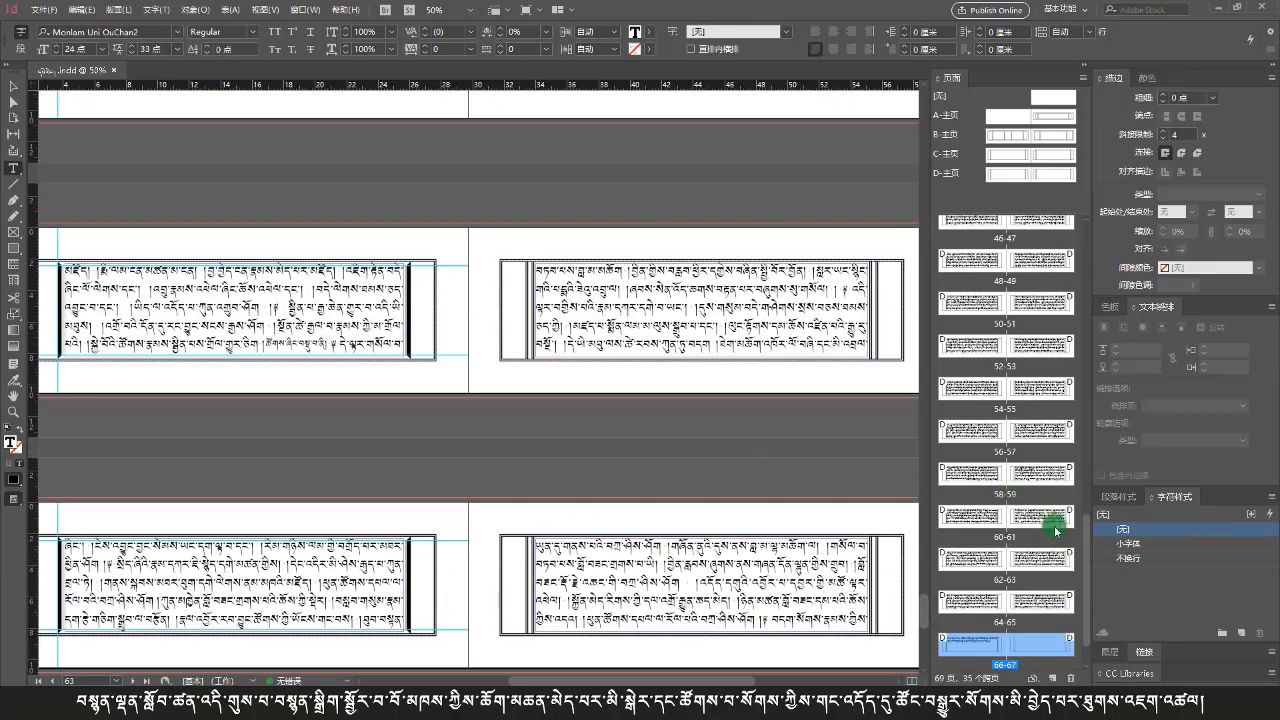
Open page 3 fitted to the window and examine the small-text phrases among its lines
left_click_drag(1086, 545, 1104, 220)
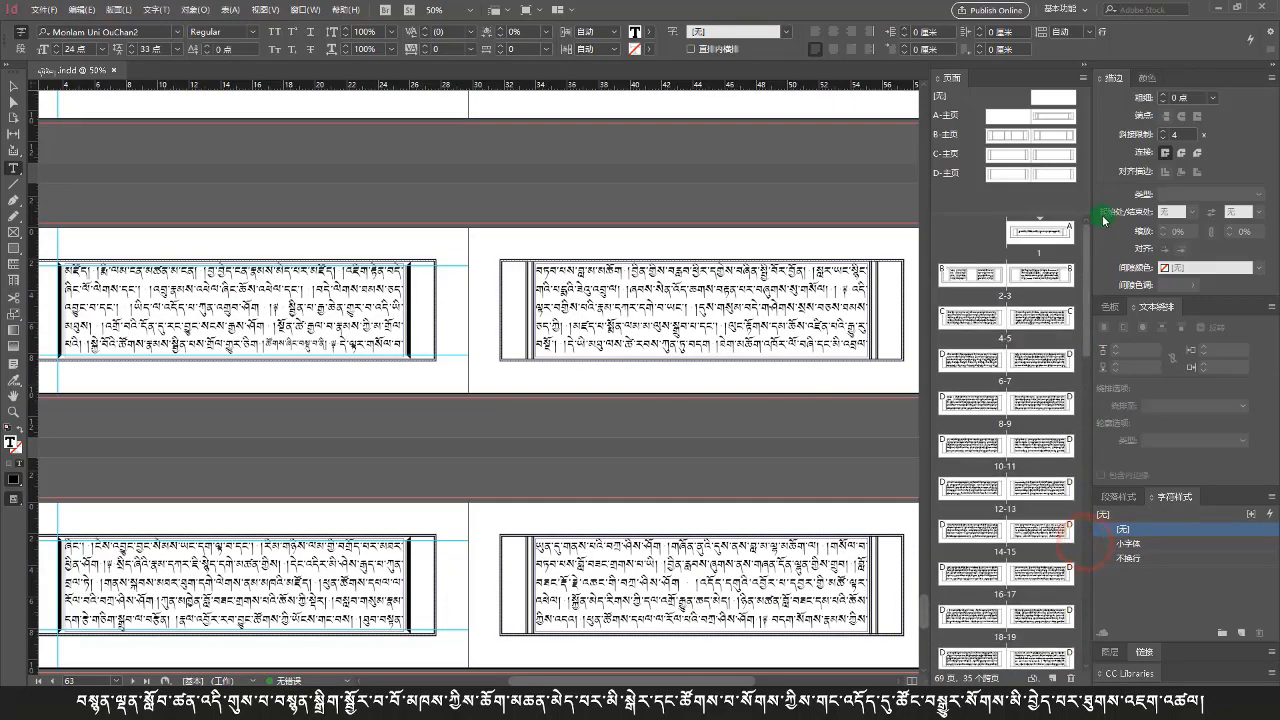
double_click(977, 323)
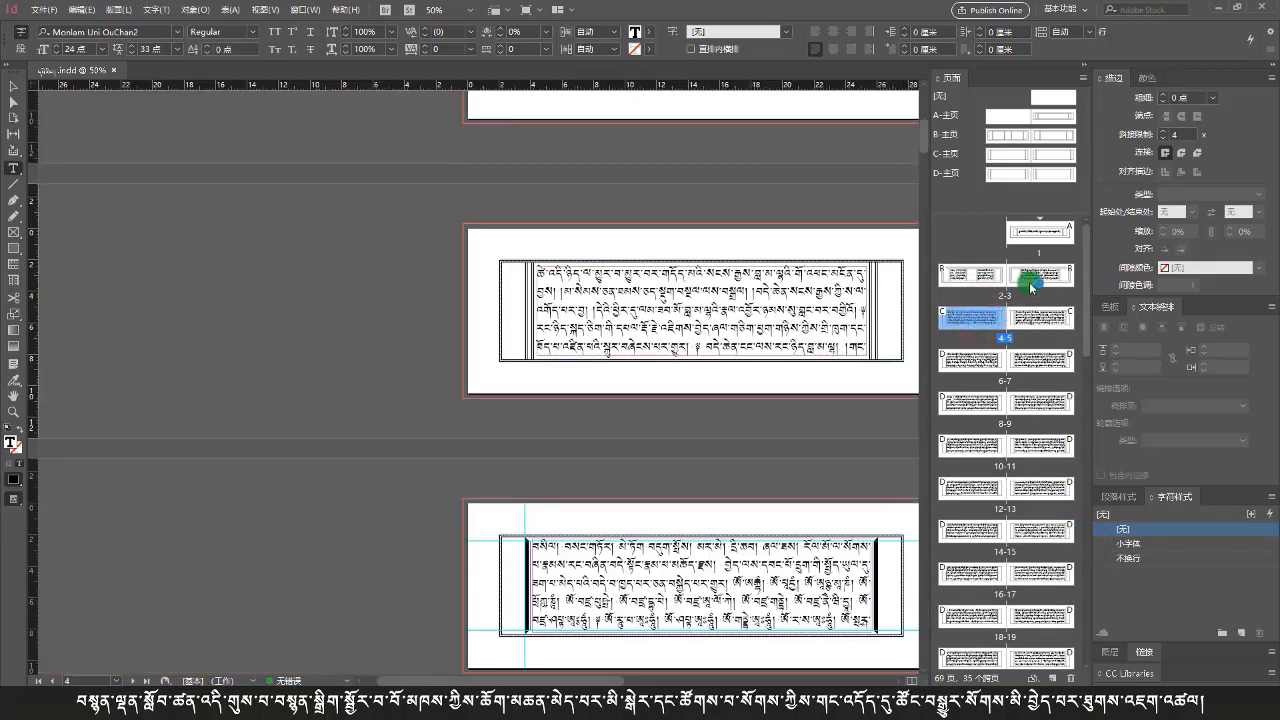
double_click(1032, 285)
key("Escape")
key("ctrl+0")
scroll(530, 434, "left", 10)
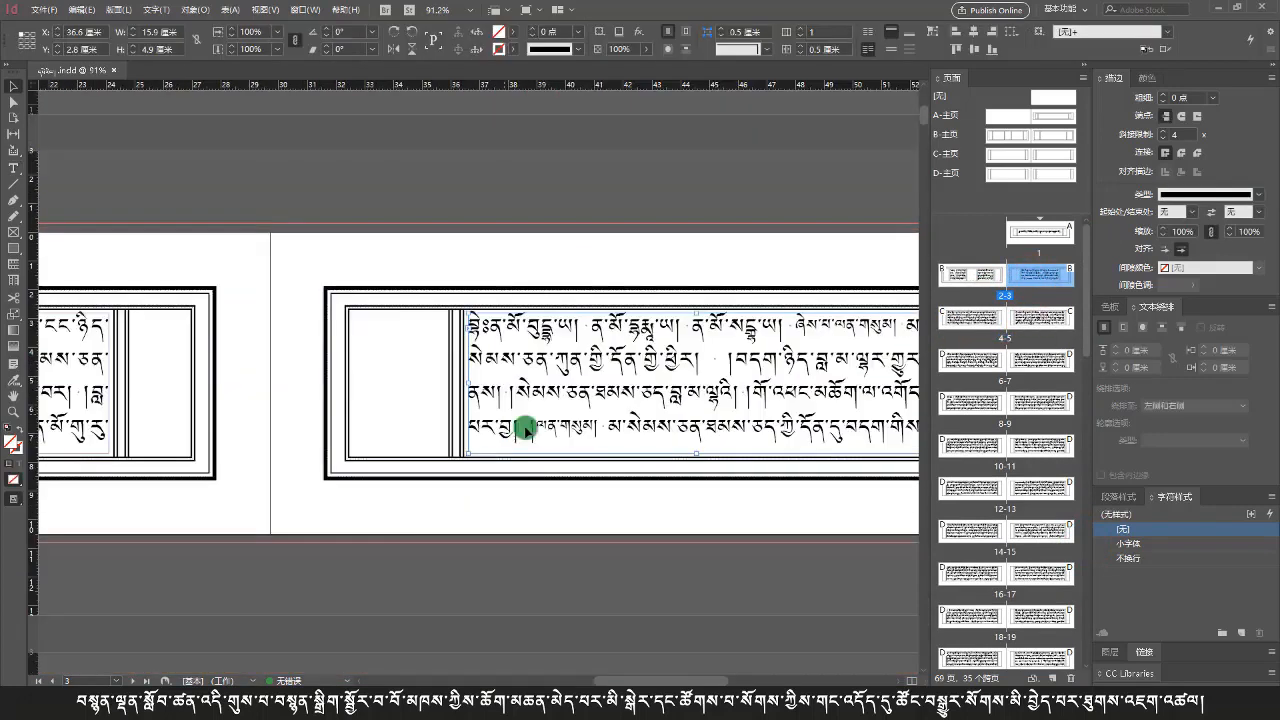
scroll(536, 445, "right", 10)
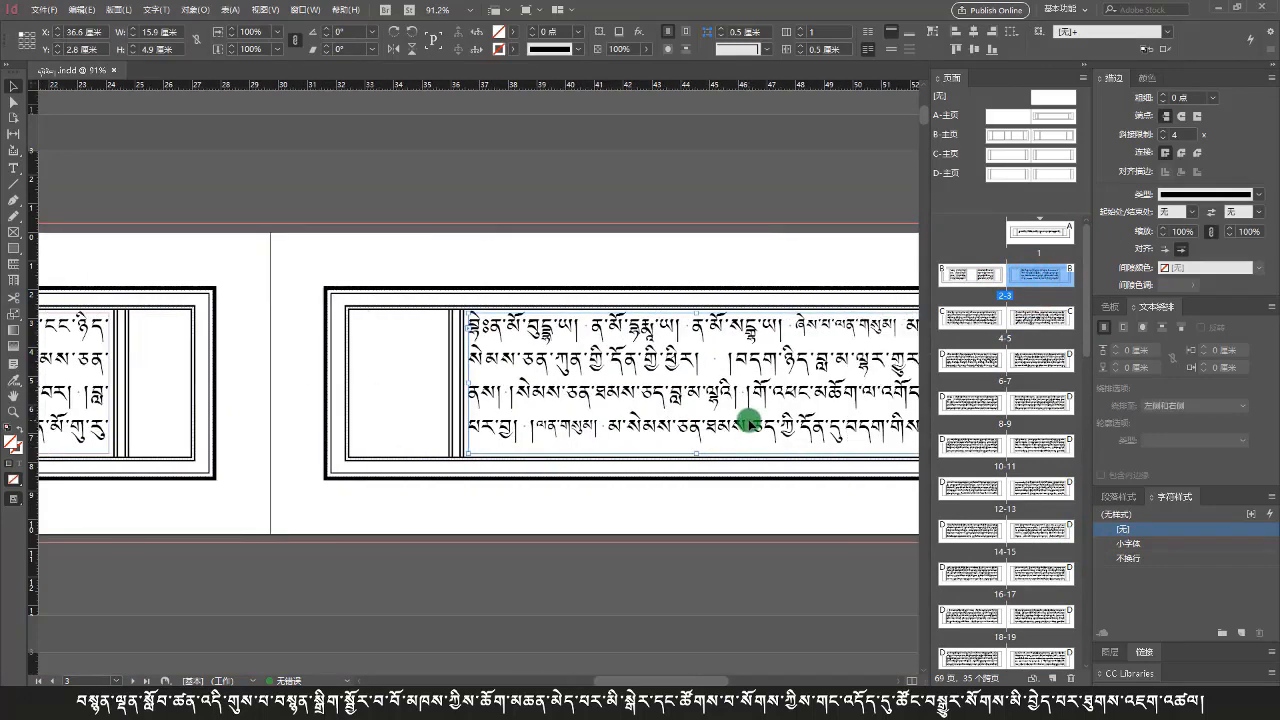
Place the text cursor in the mantra in page 5's third line, beside the missing characters, and open the Glyphs panel
scroll(748, 418, "down", 5)
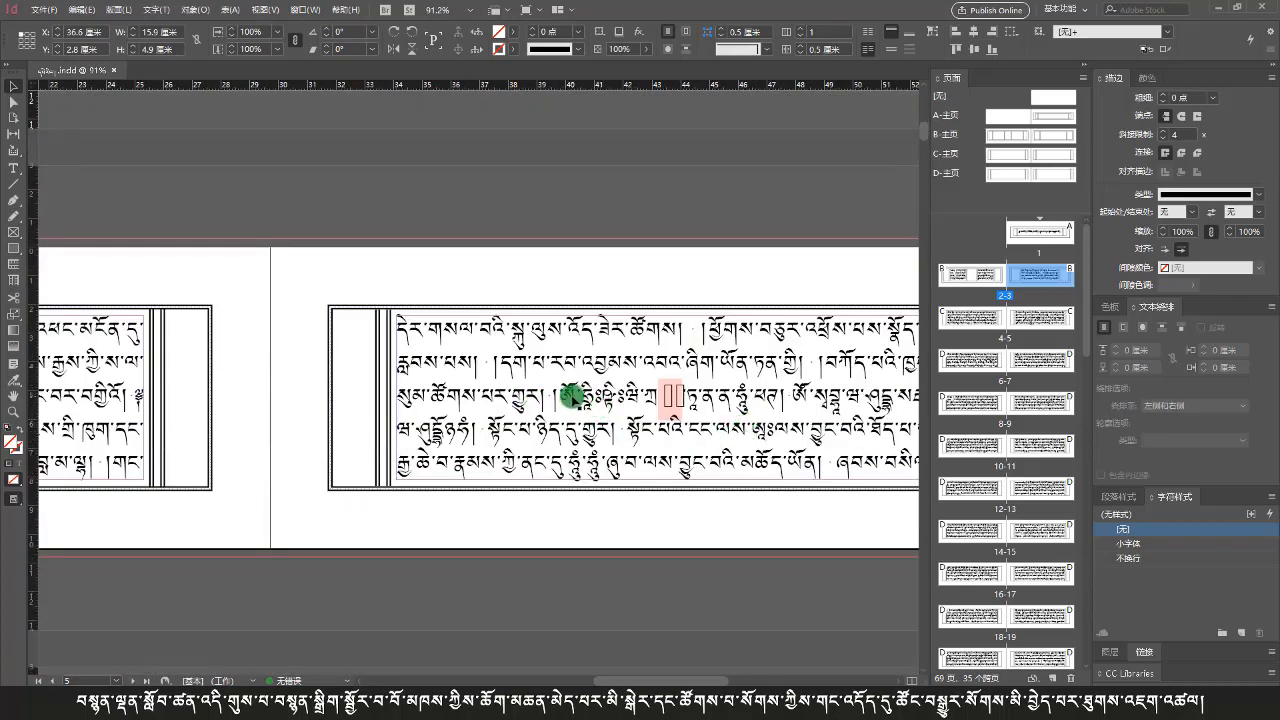
scroll(575, 393, "left", 3)
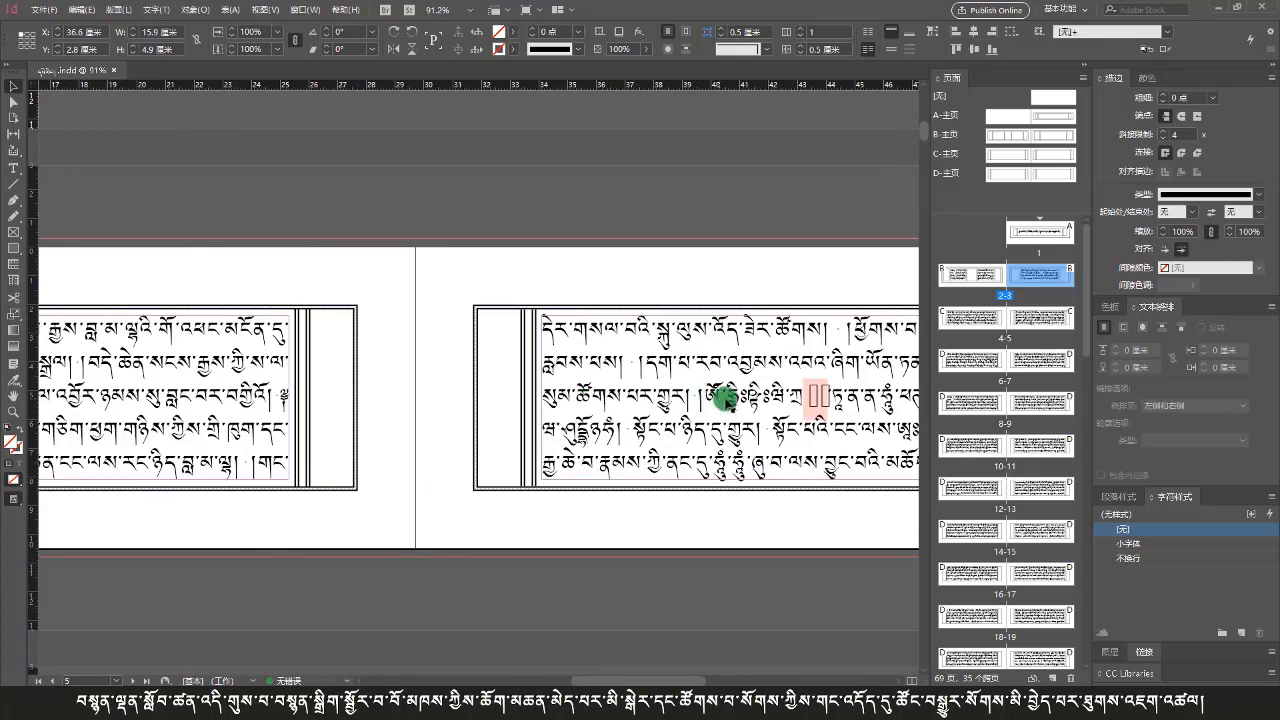
scroll(727, 398, "right", 3)
scroll(563, 405, "up", 2)
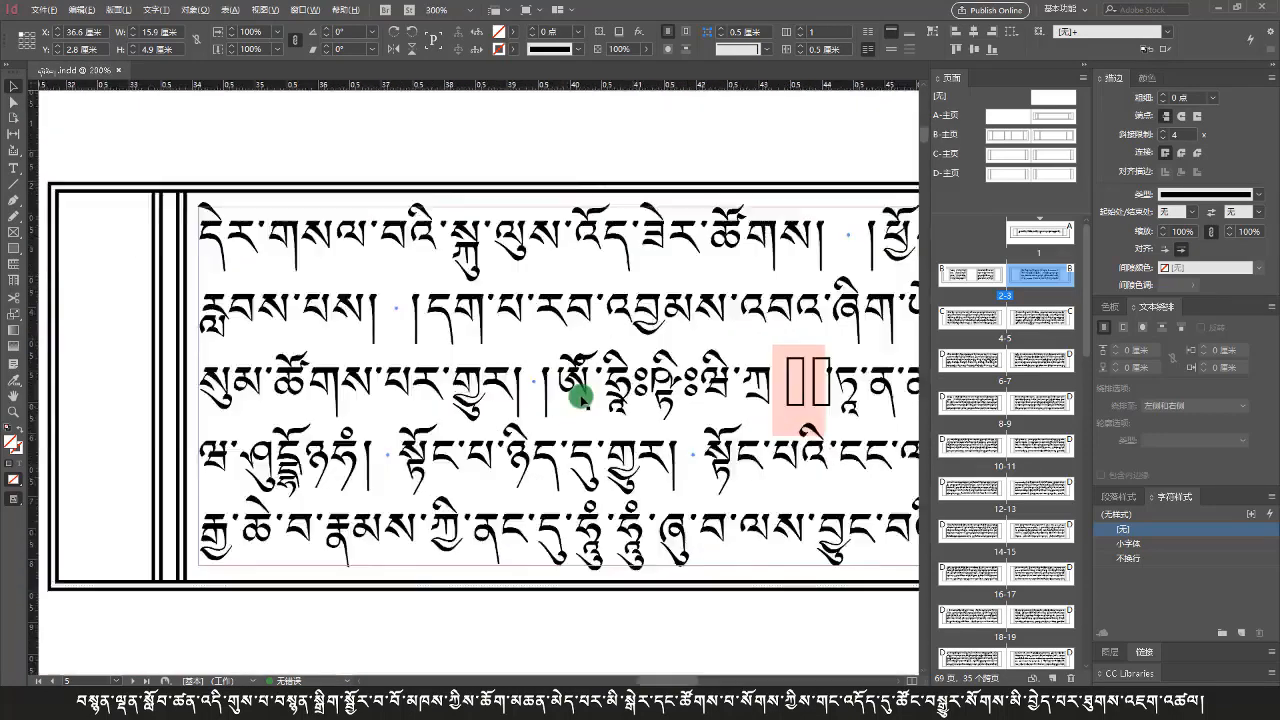
double_click(471, 368)
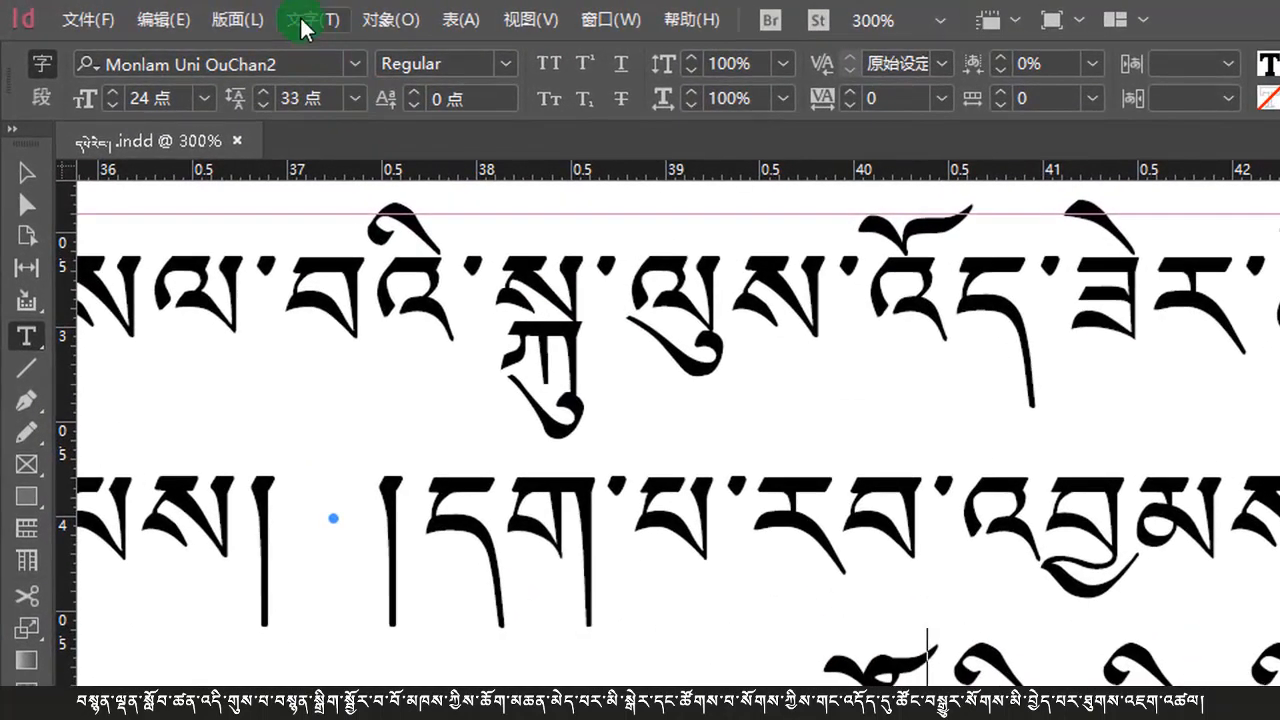
left_click(303, 22)
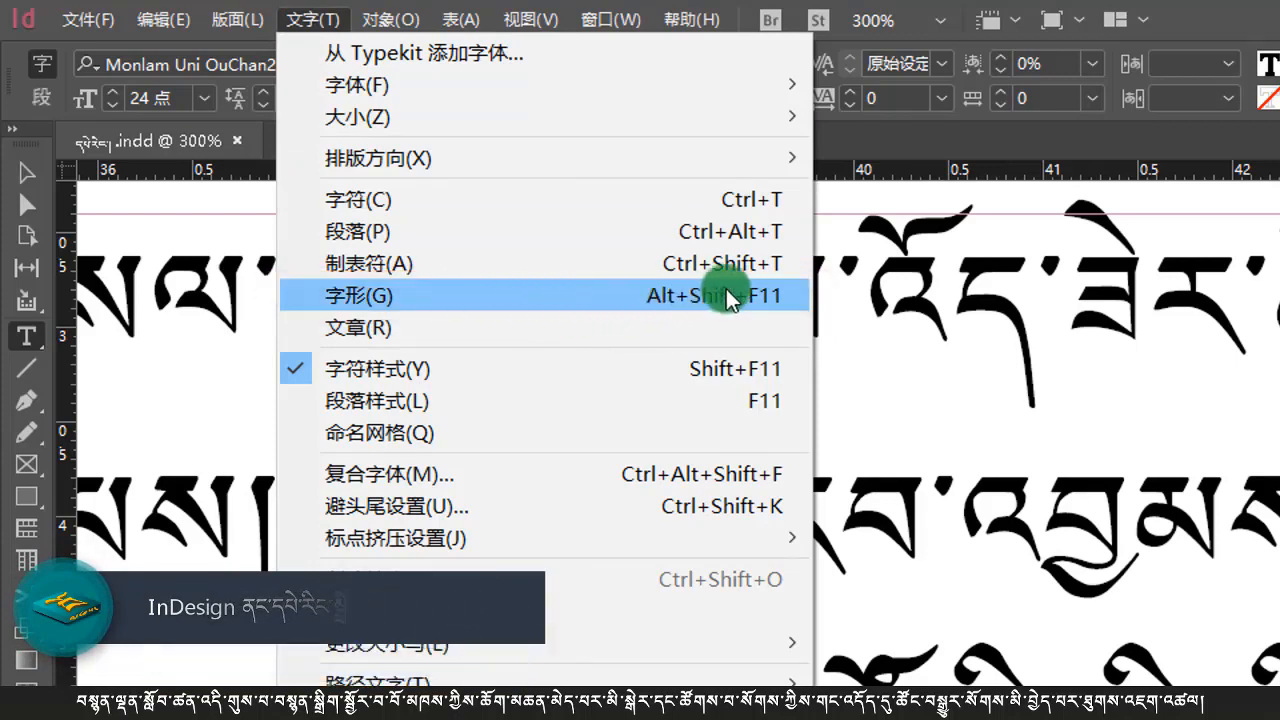
left_click(571, 296)
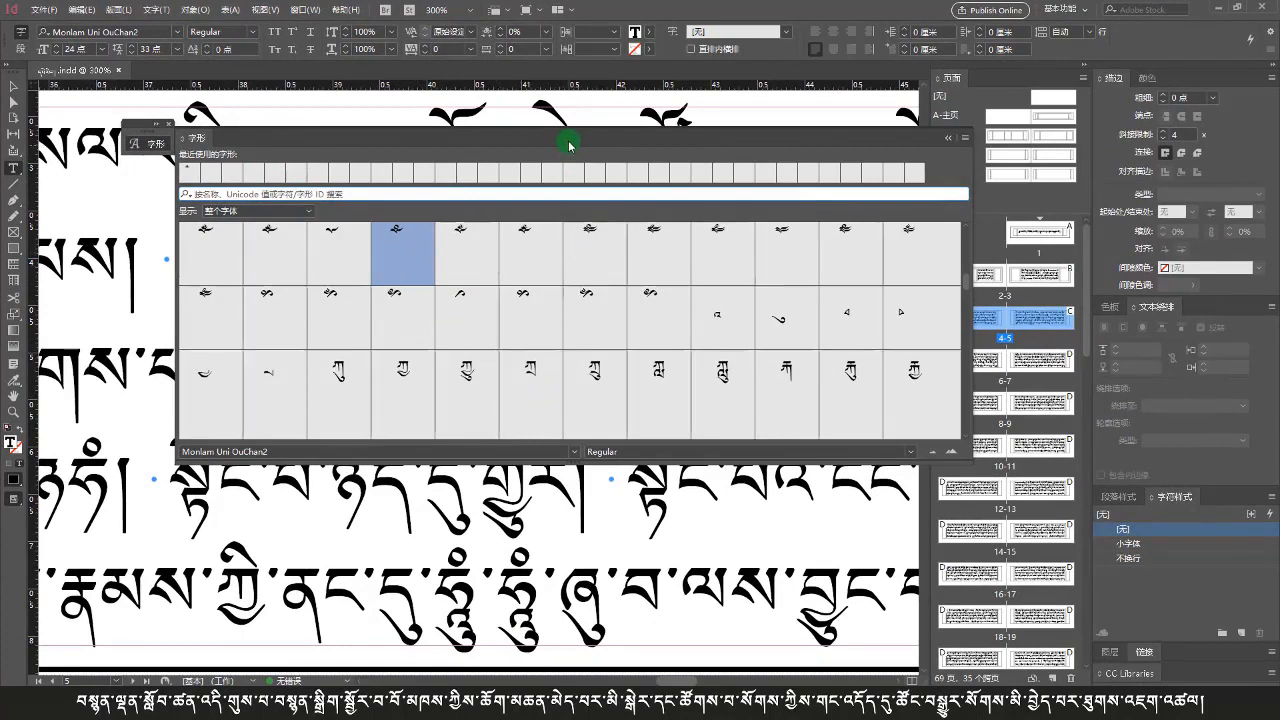
Replace the marks above the mantra's opening ཨ in page 5's third line with the combined vowel glyph from the Glyphs panel
left_click_drag(569, 141, 515, 92)
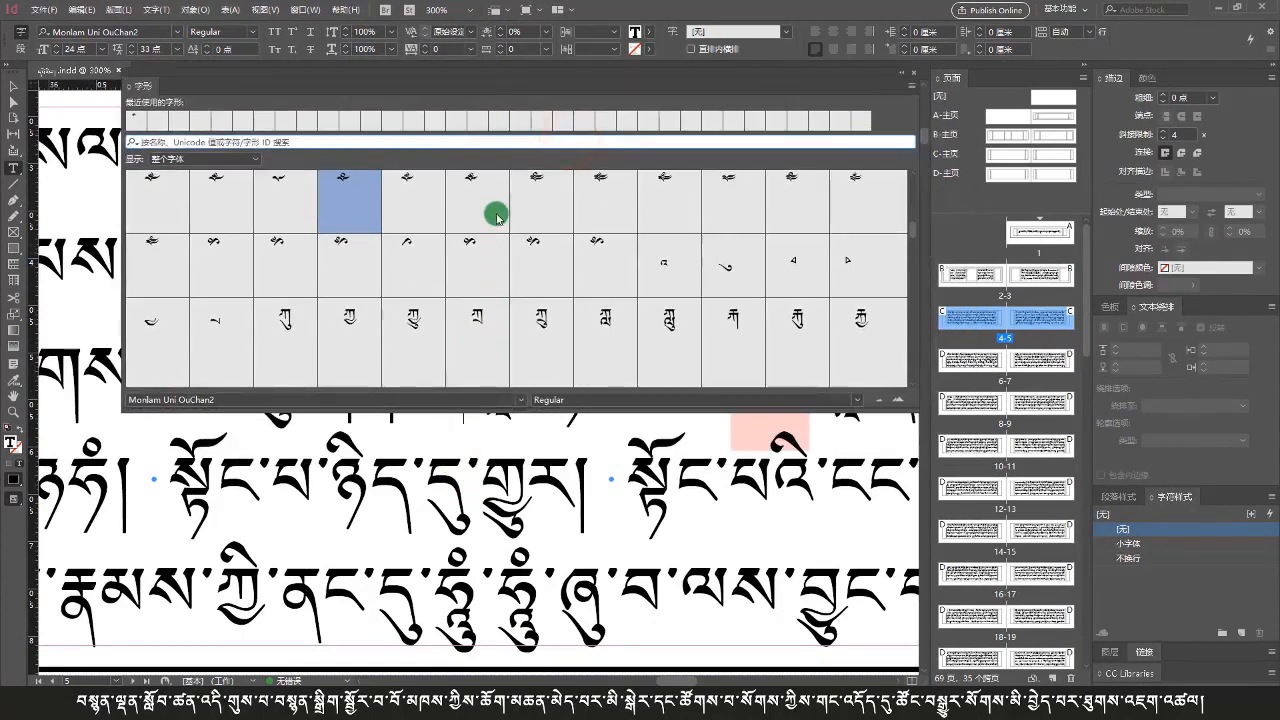
left_click_drag(494, 88, 548, 400)
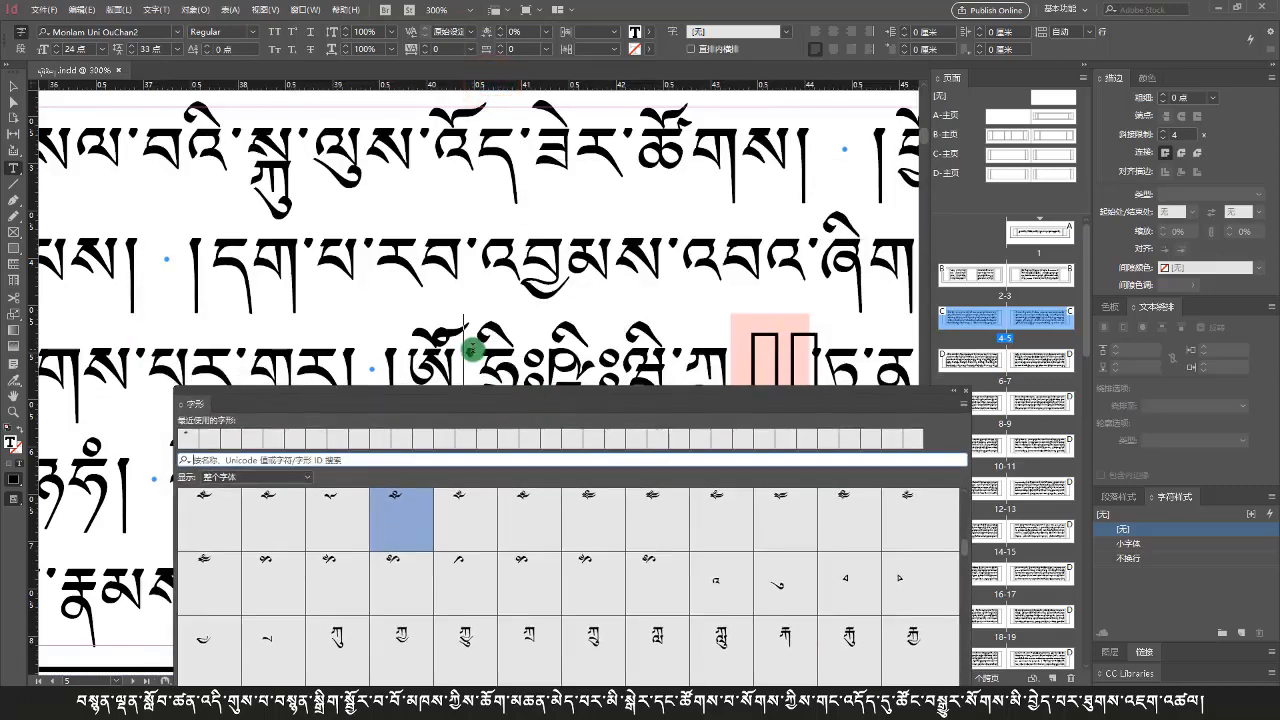
left_click(466, 352)
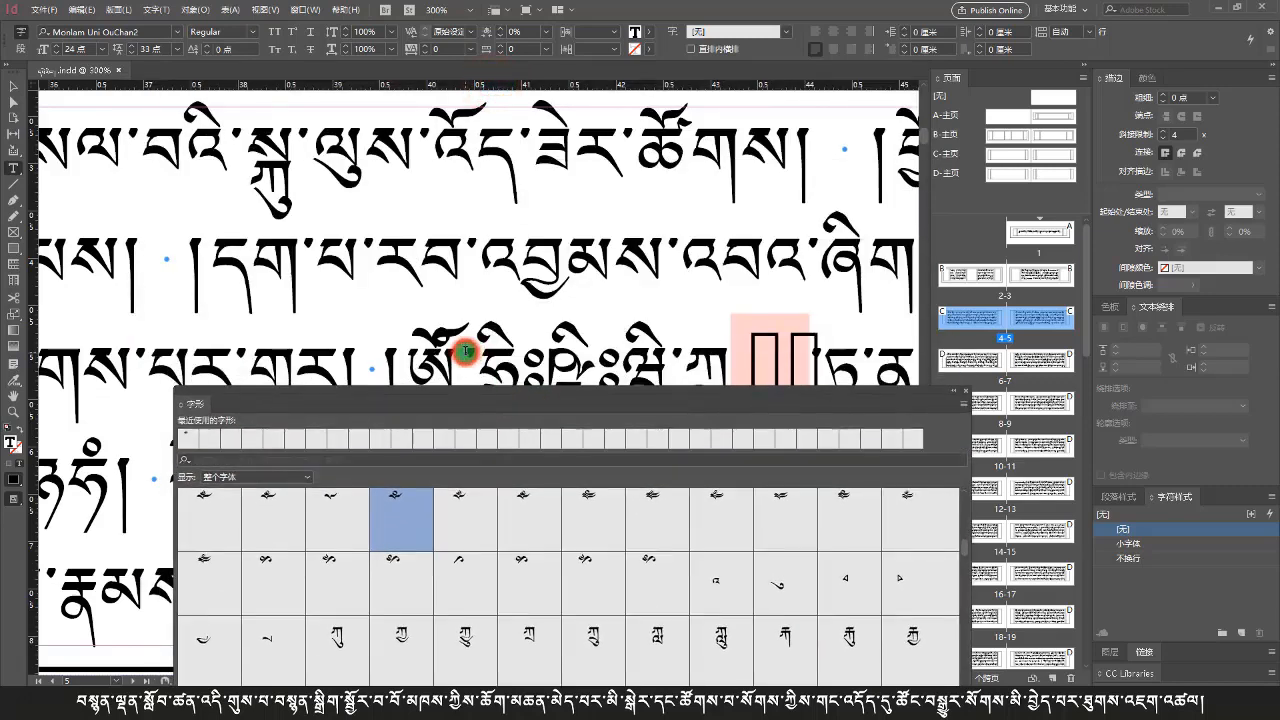
key("BackSpace")
key("BackSpace")
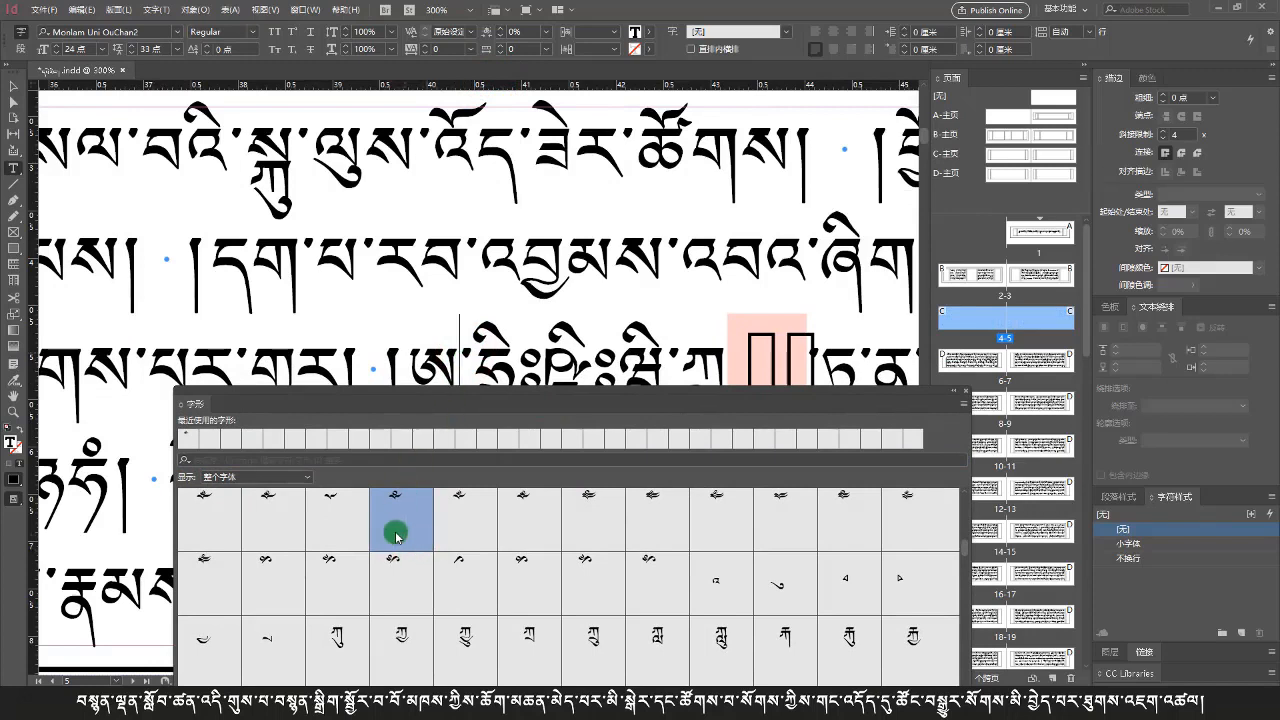
double_click(404, 517)
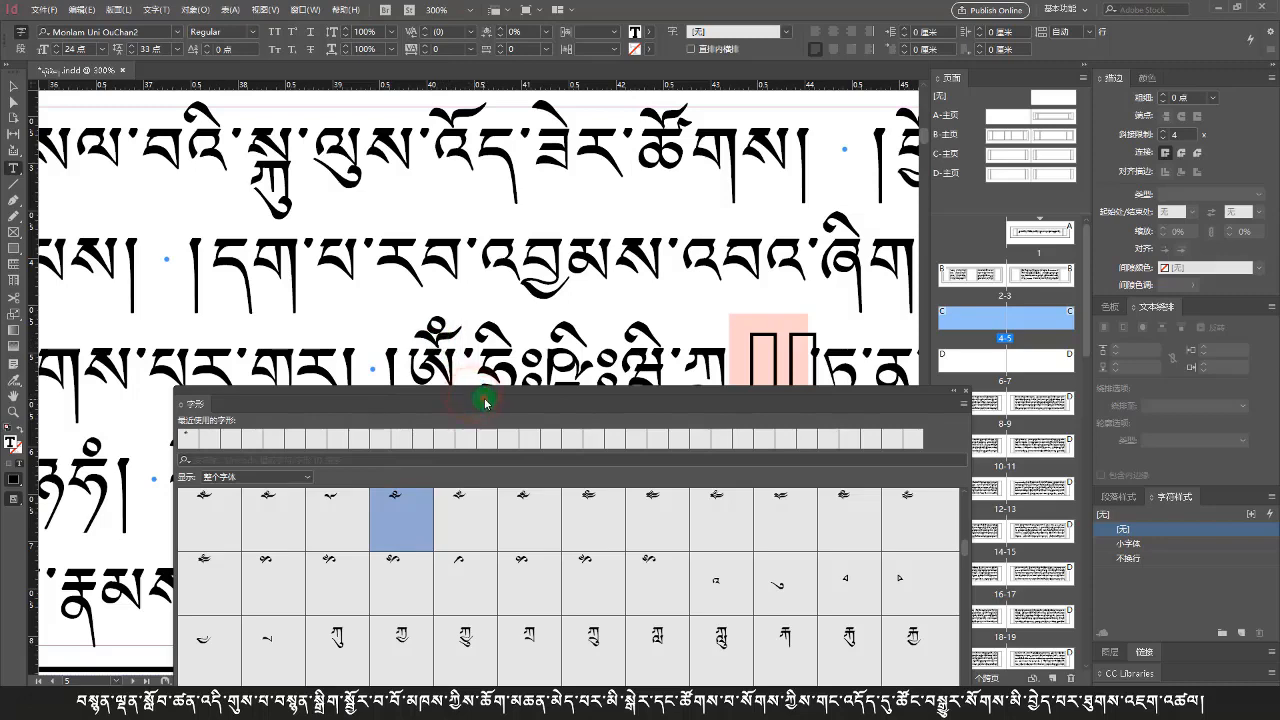
Examine the glyphs around the combined vowel signs, and open the reference file 念经-02.pdf to find the same mantra
left_click_drag(484, 397, 406, 205)
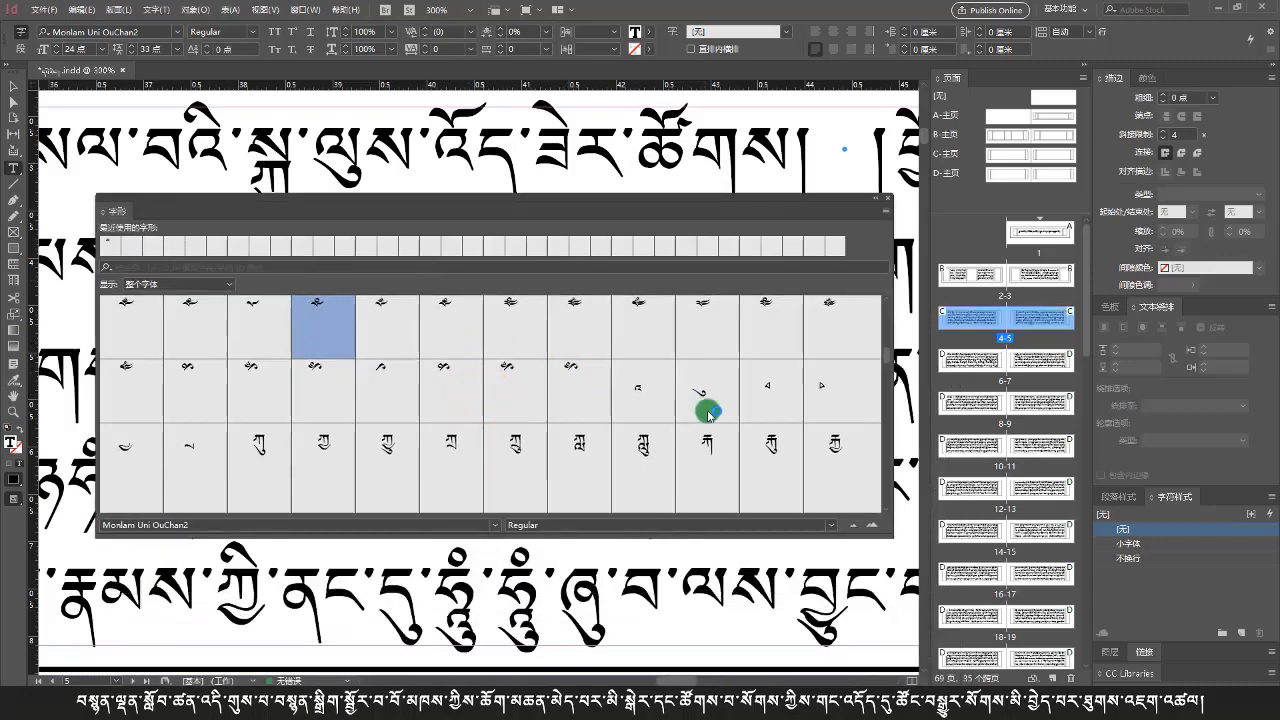
scroll(708, 412, "up", 4)
scroll(708, 412, "down", 3)
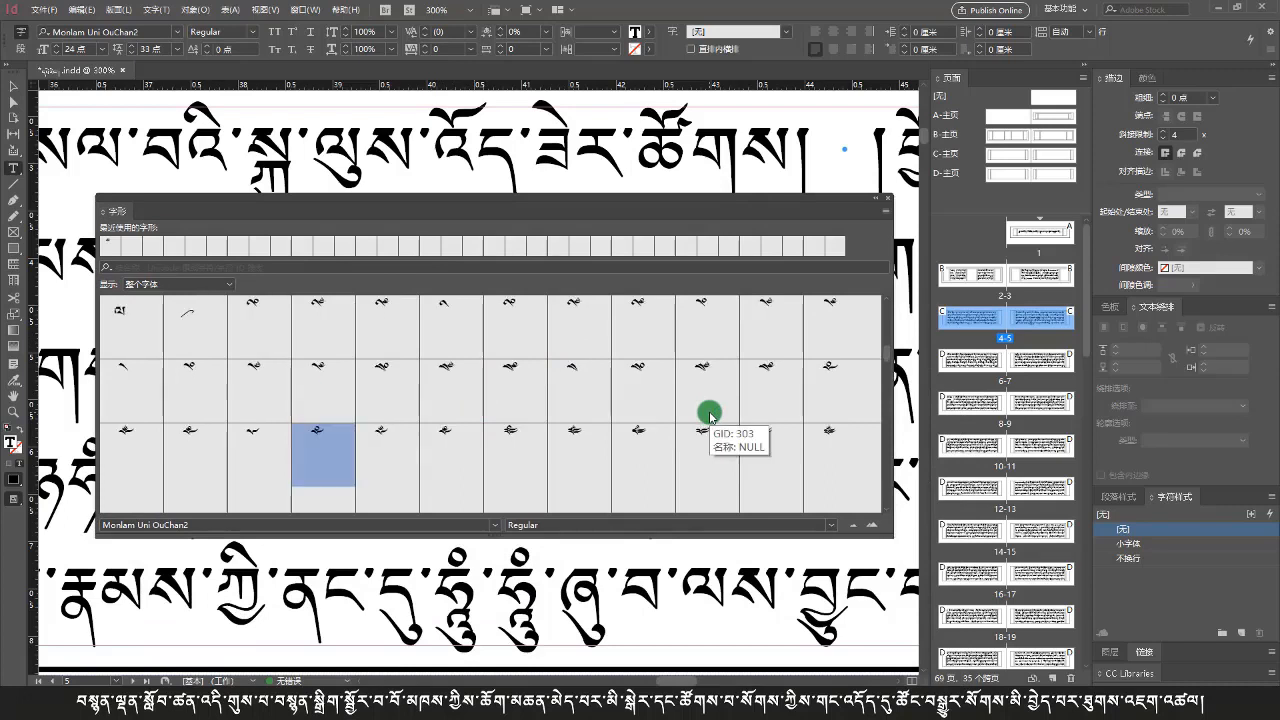
scroll(710, 414, "down", 1)
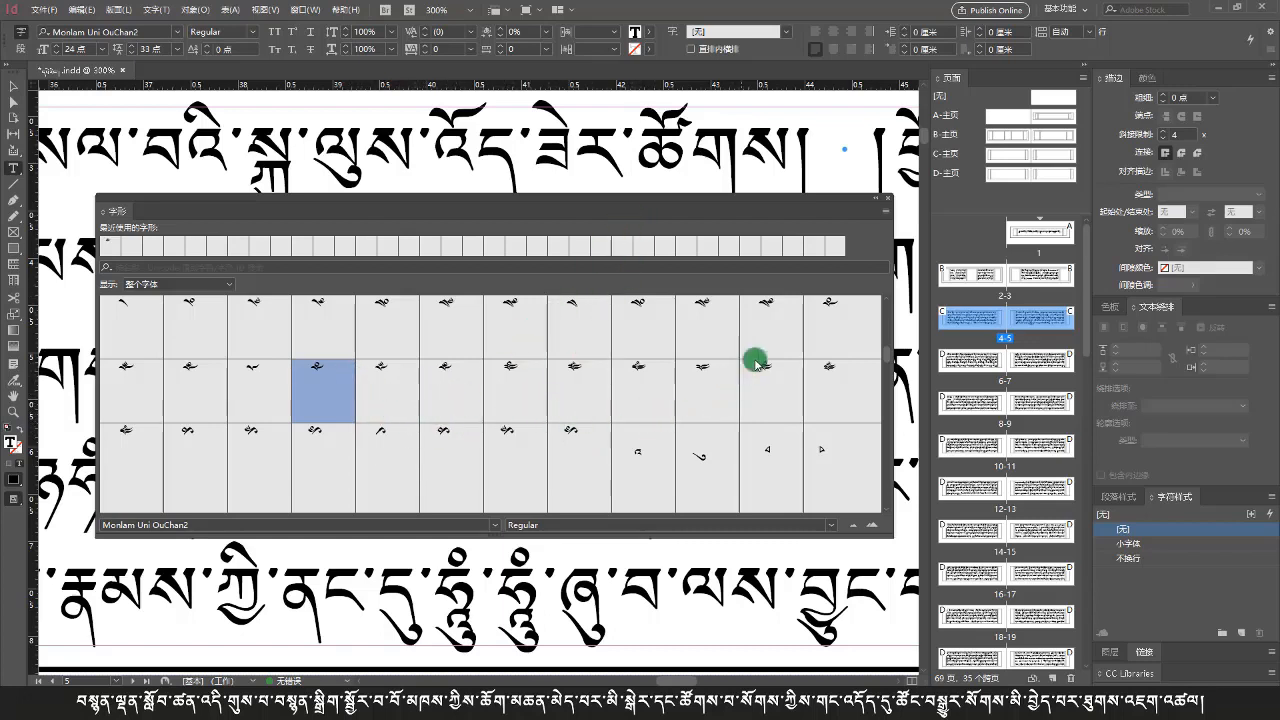
left_click(877, 203)
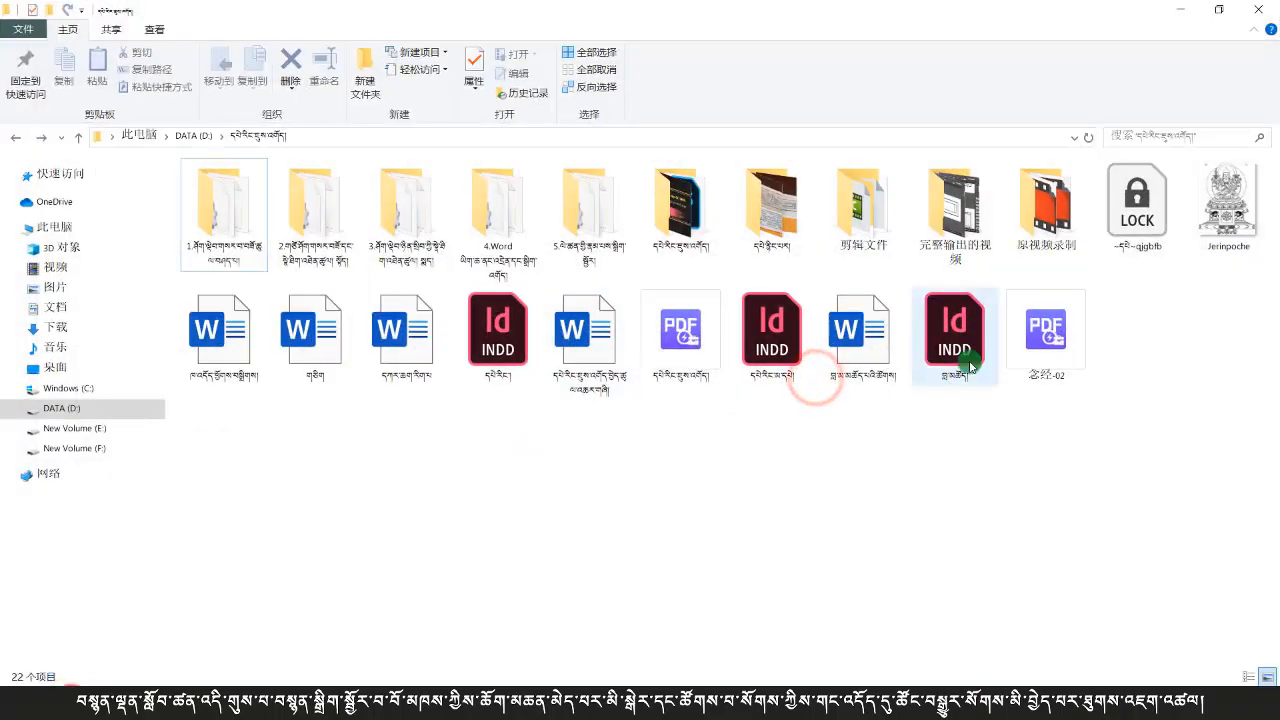
left_click(1047, 340)
double_click(1055, 349)
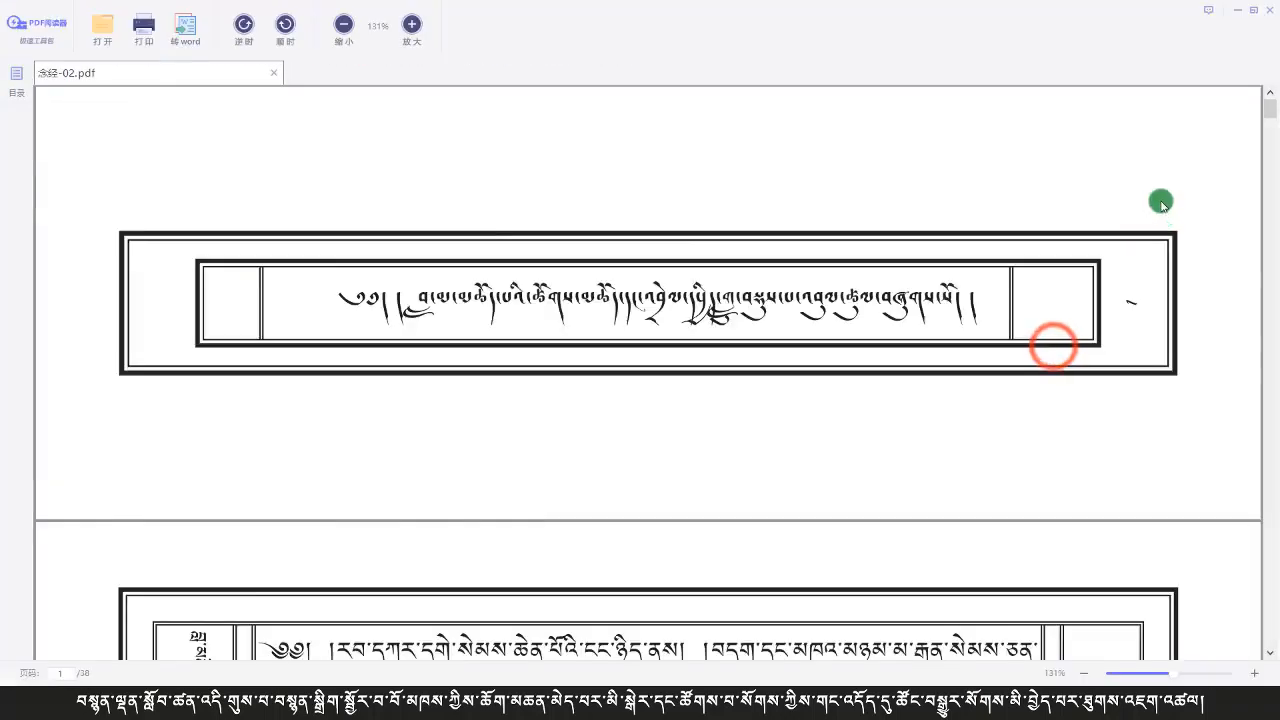
scroll(1006, 311, "down", 10)
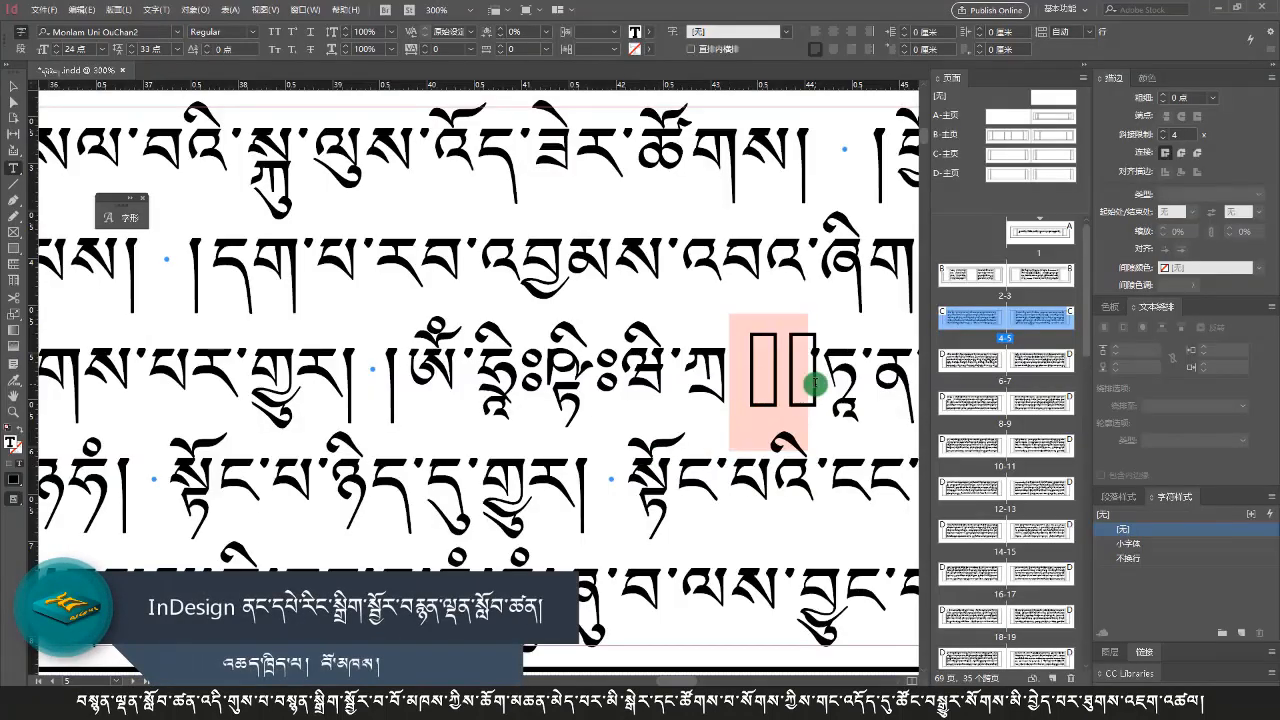
Delete the two missing-glyph boxes after ཀྲ in page 5's third line and insert the matching vowel-sign glyph above it
key("BackSpace")
key("BackSpace")
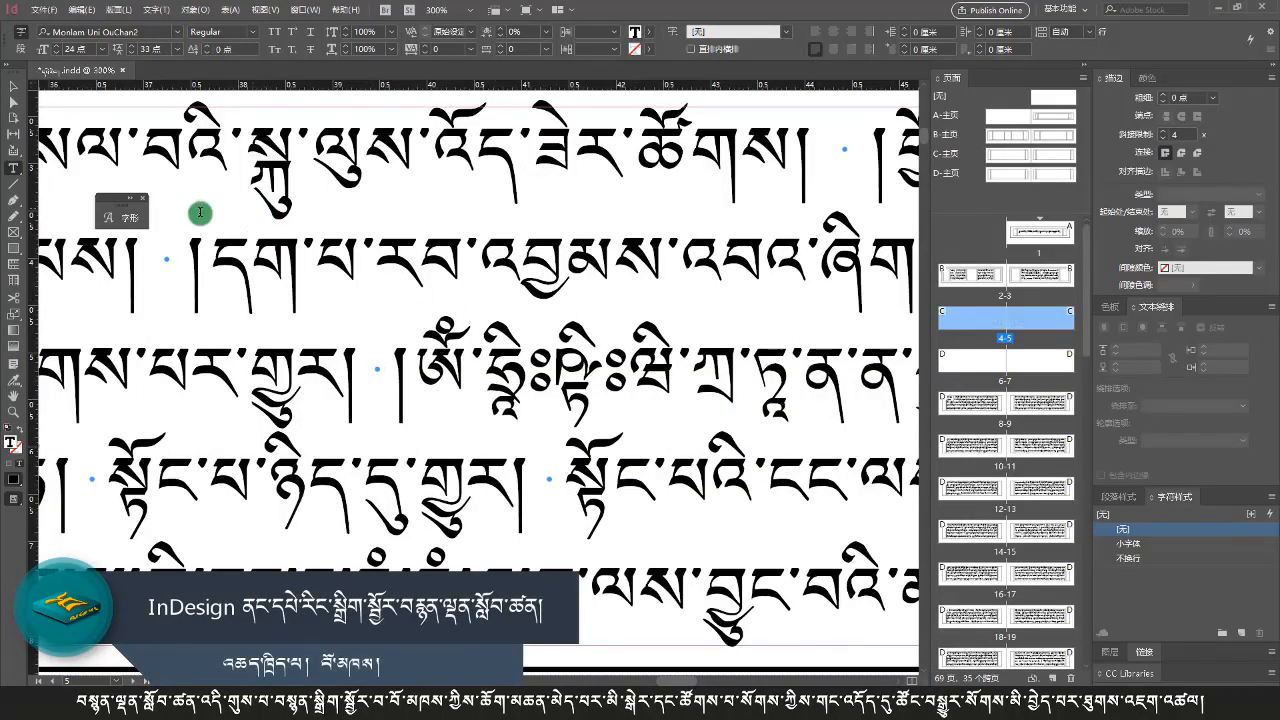
left_click(118, 214)
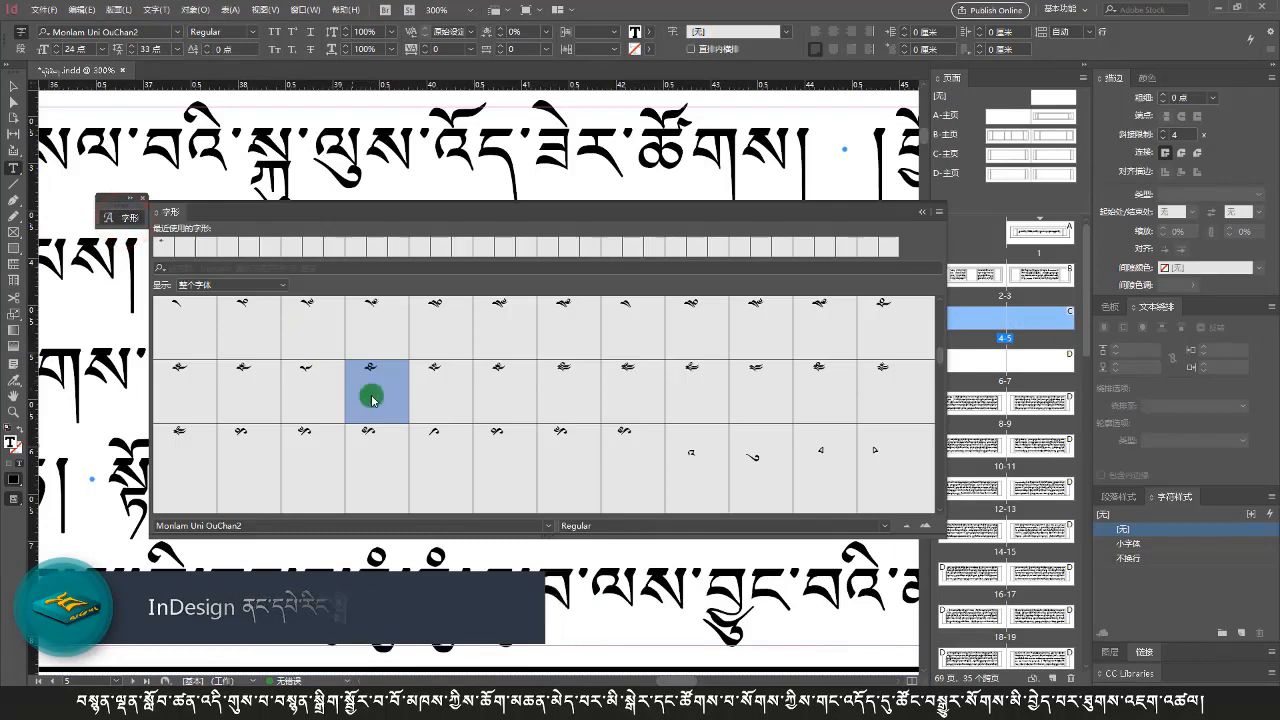
left_click(438, 441)
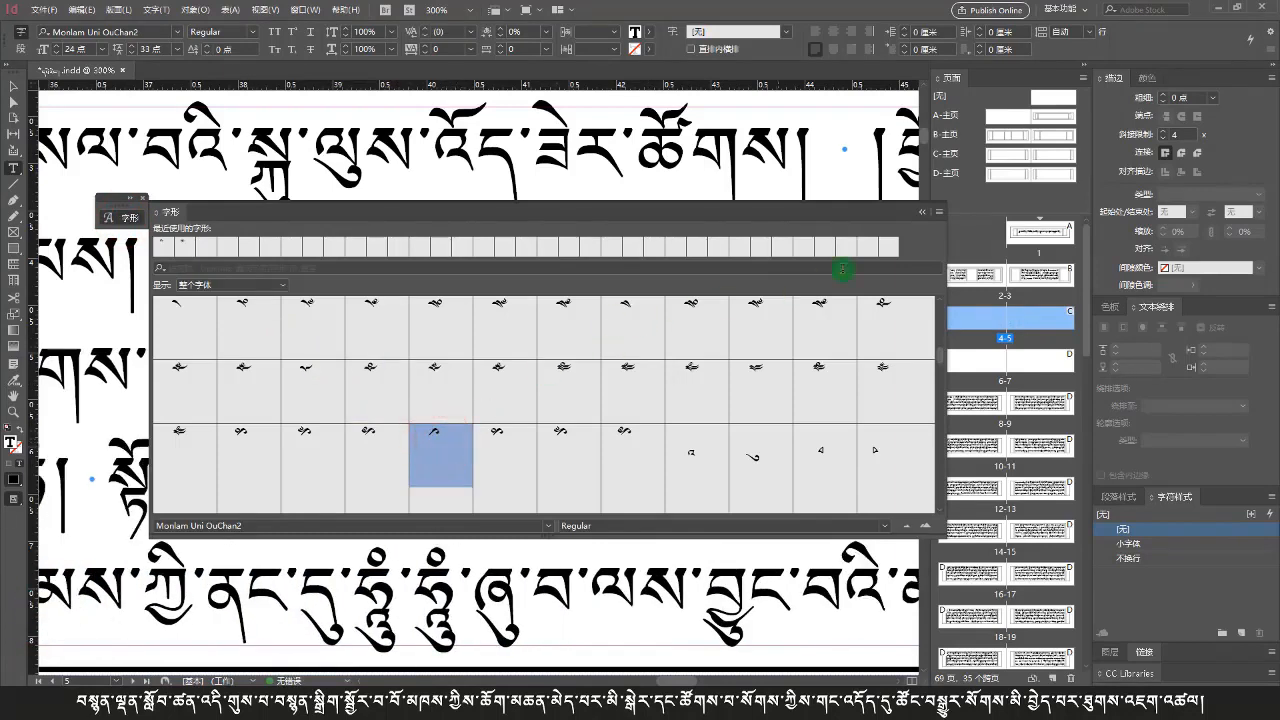
left_click(919, 210)
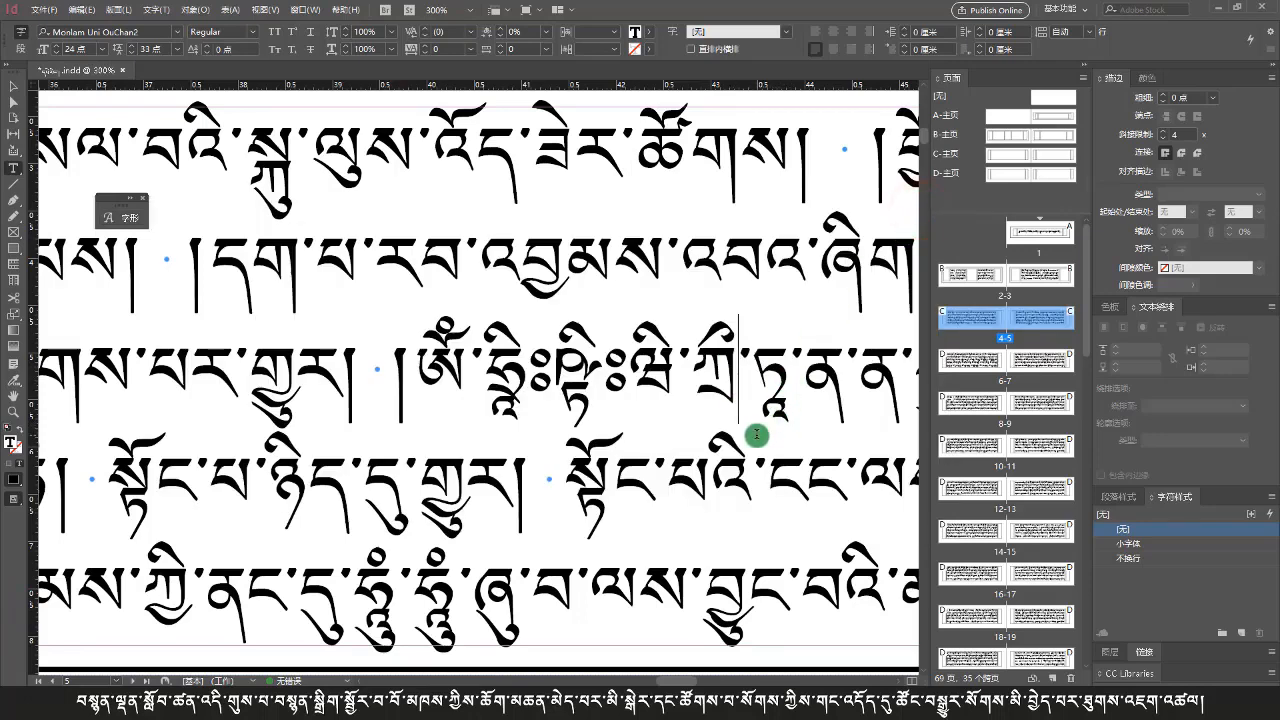
Compare page 5's fourth line with the PDF and replace the character before ཧཾ with the matching sign from the Glyphs panel
scroll(757, 434, "down", 1)
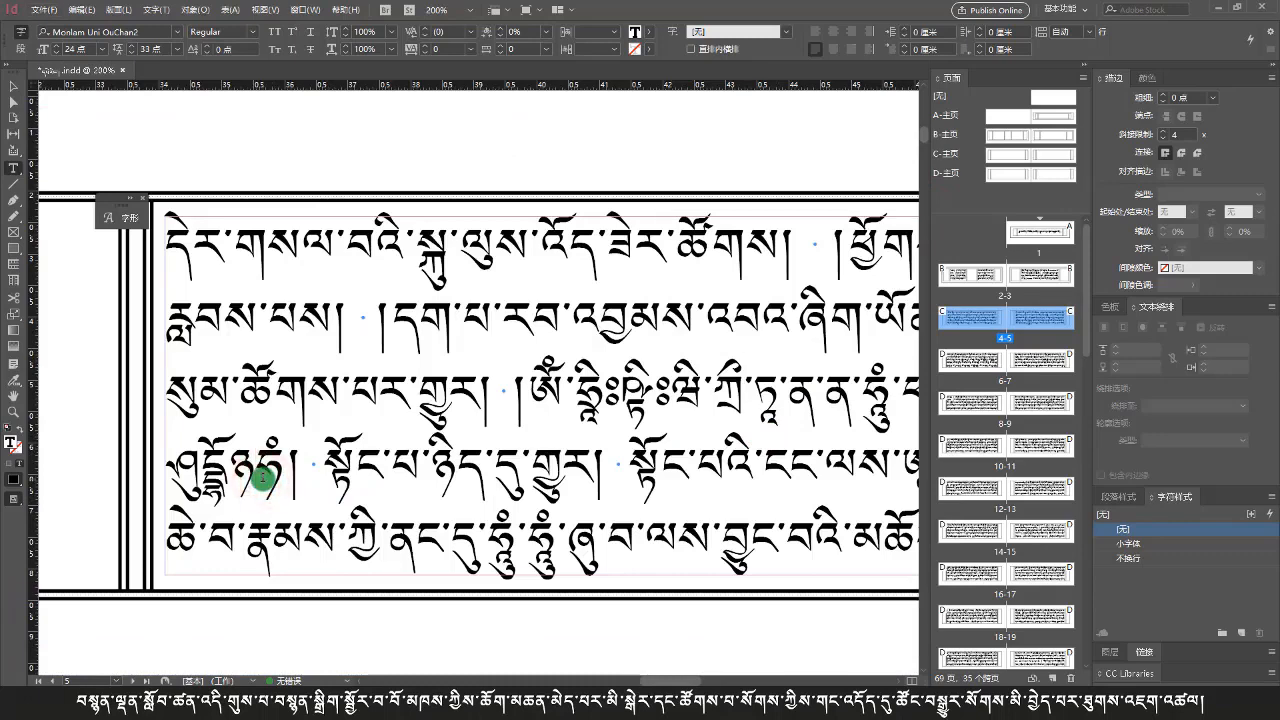
key("alt+Tab")
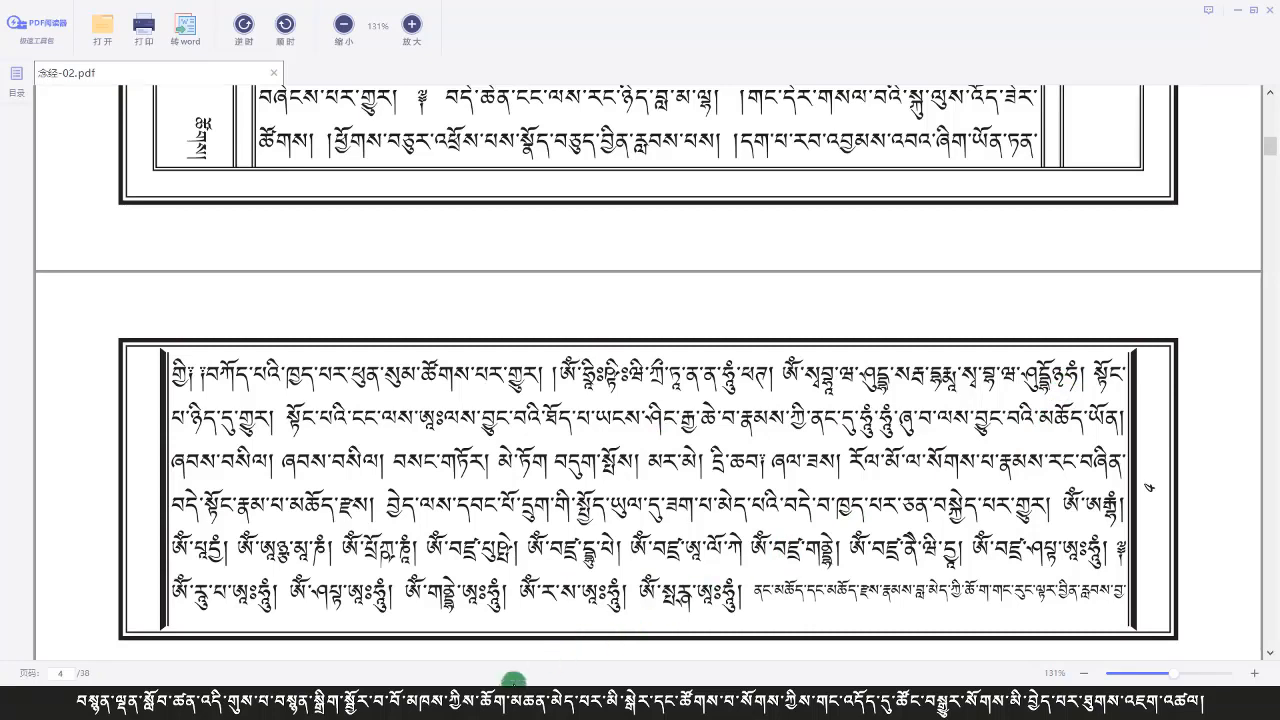
key("alt+Tab")
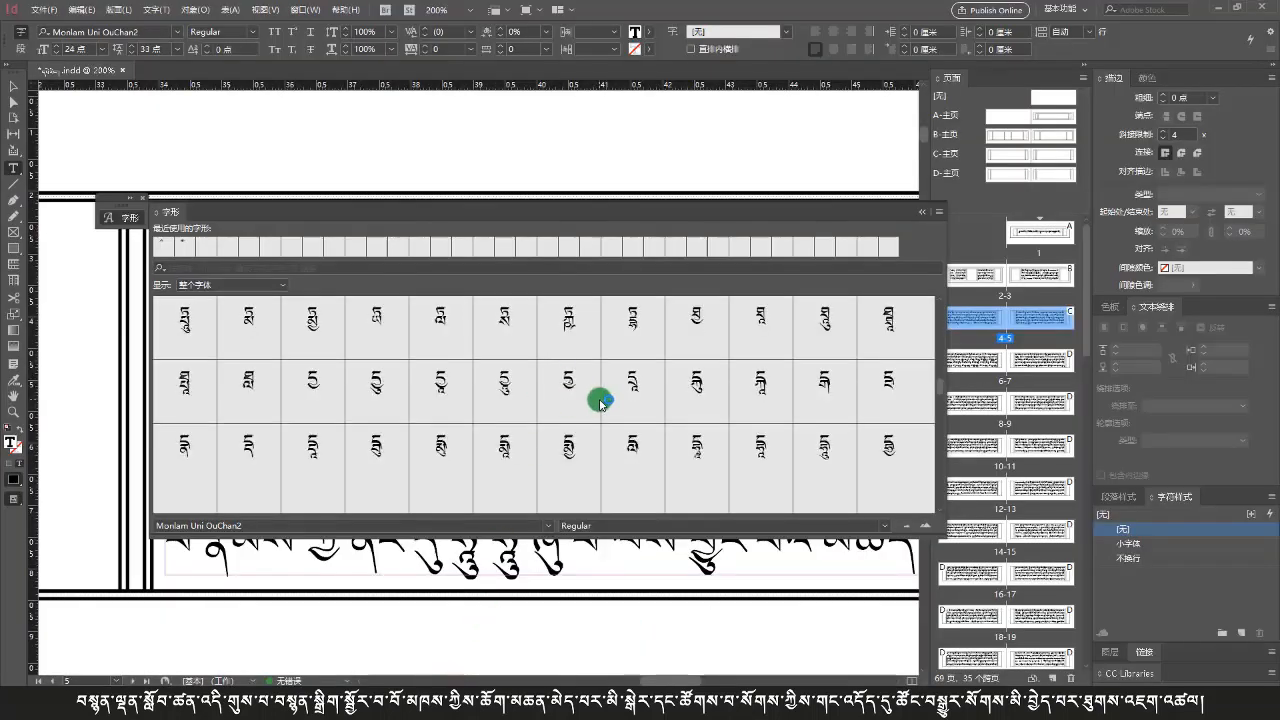
scroll(610, 412, "down", 5)
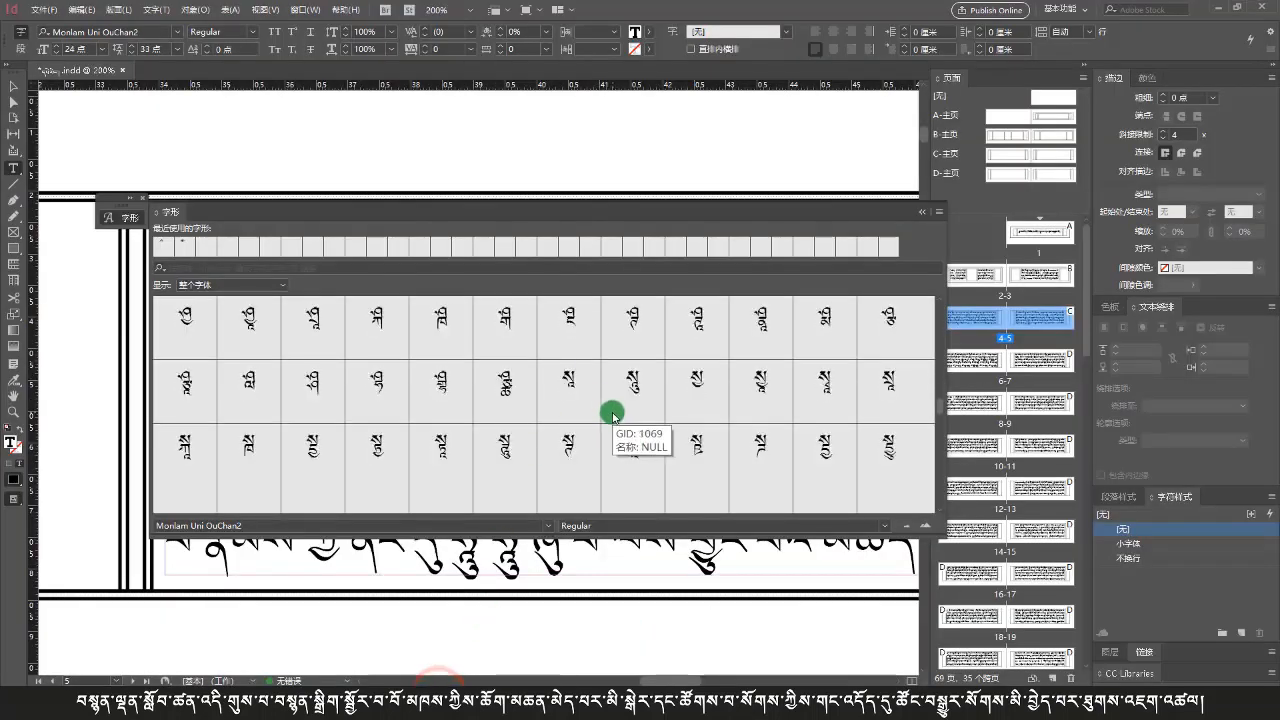
scroll(629, 409, "down", 3)
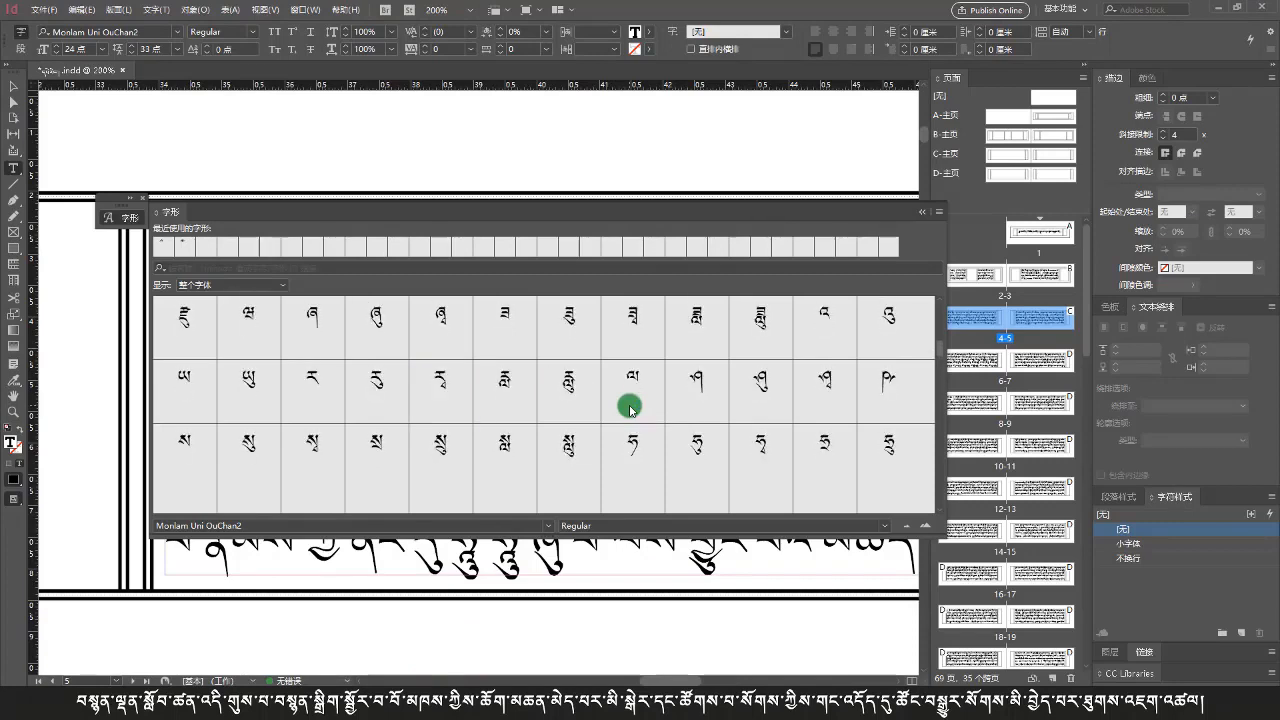
scroll(629, 409, "down", 3)
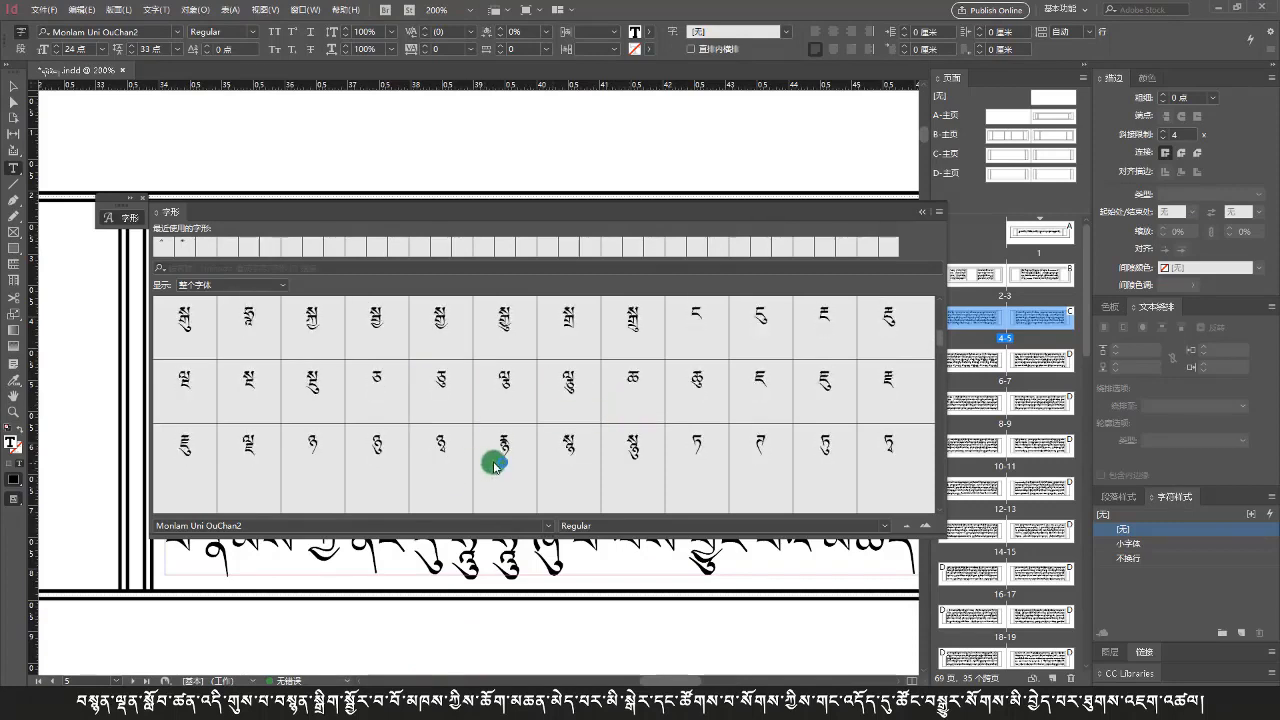
scroll(692, 432, "down", 4)
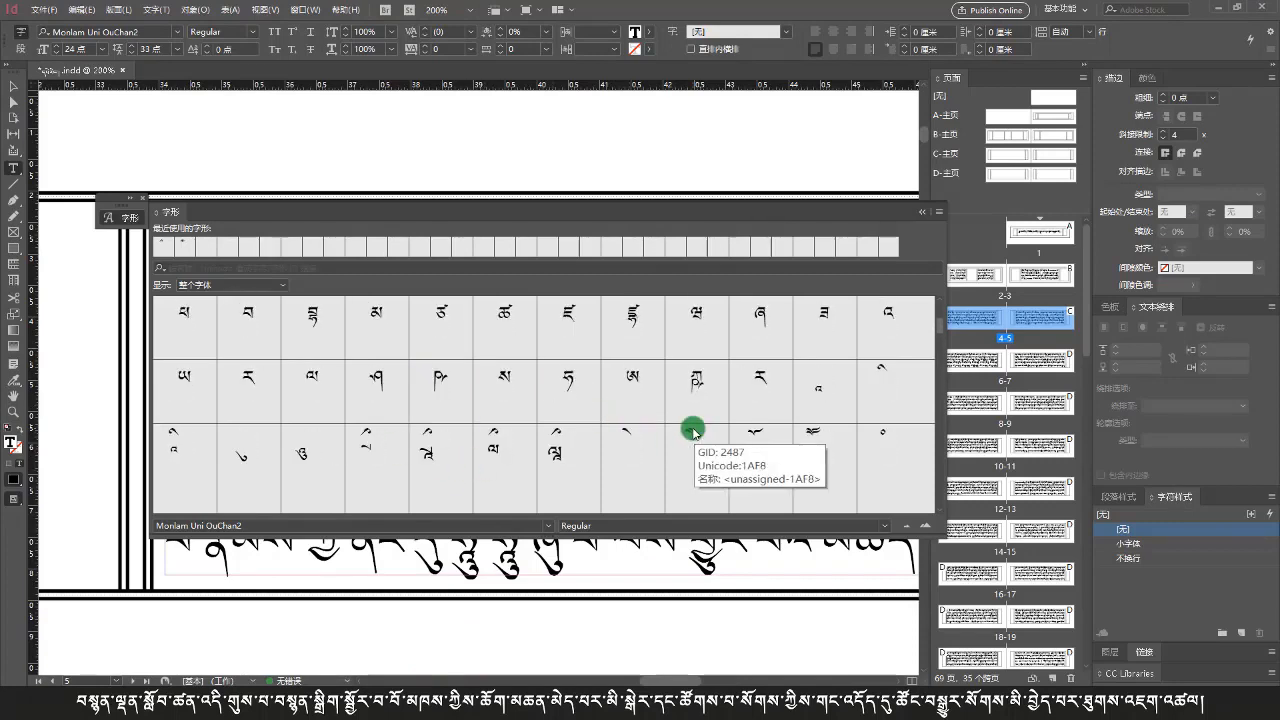
scroll(692, 432, "up", 15)
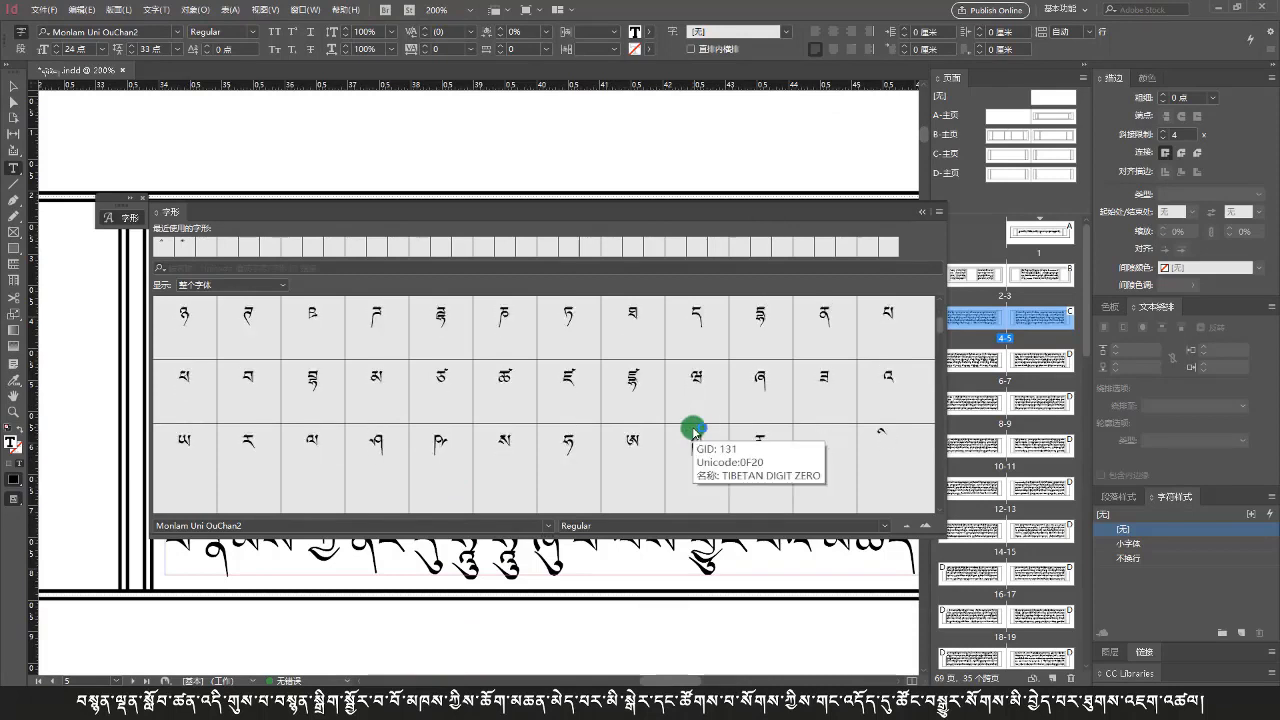
scroll(693, 432, "up", 3)
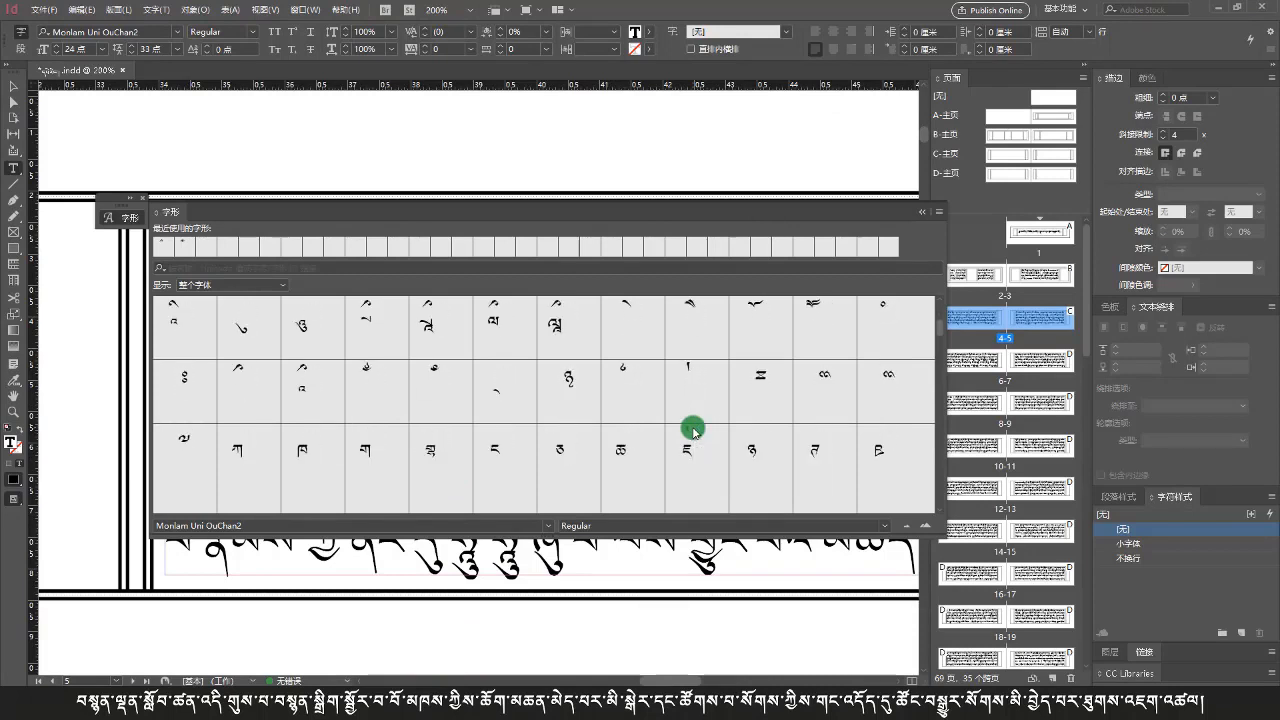
double_click(570, 381)
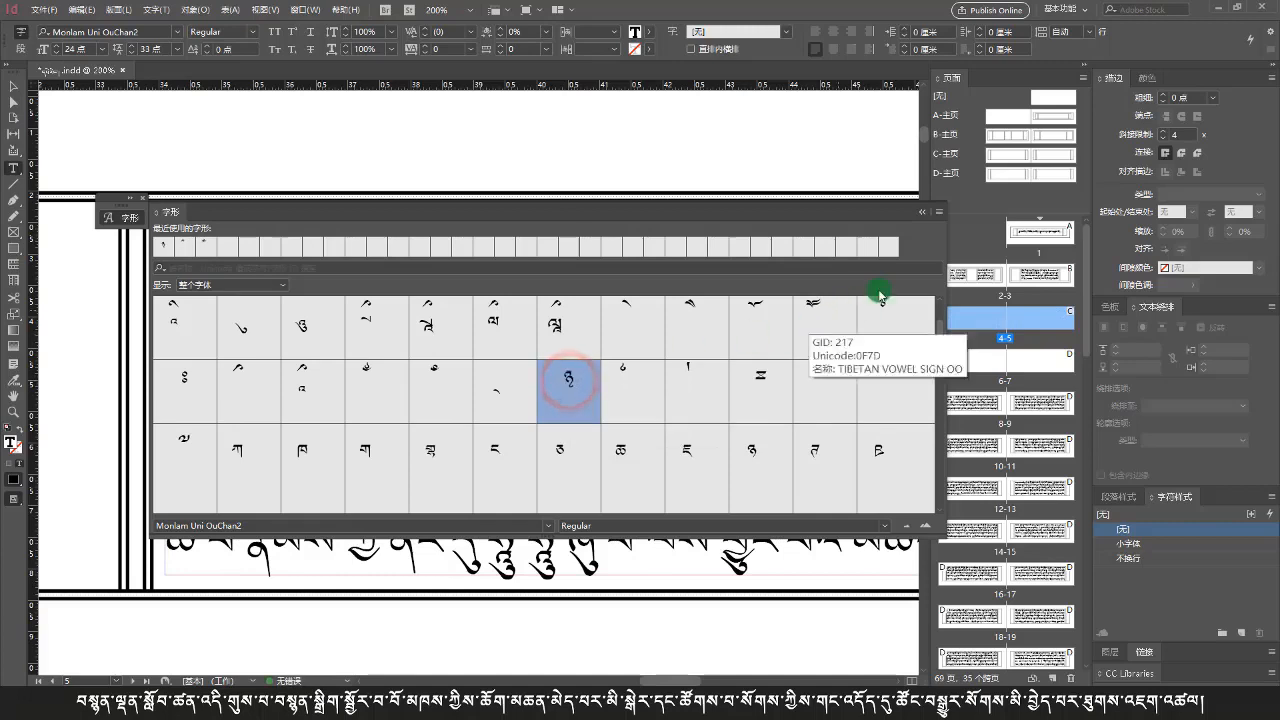
left_click(921, 214)
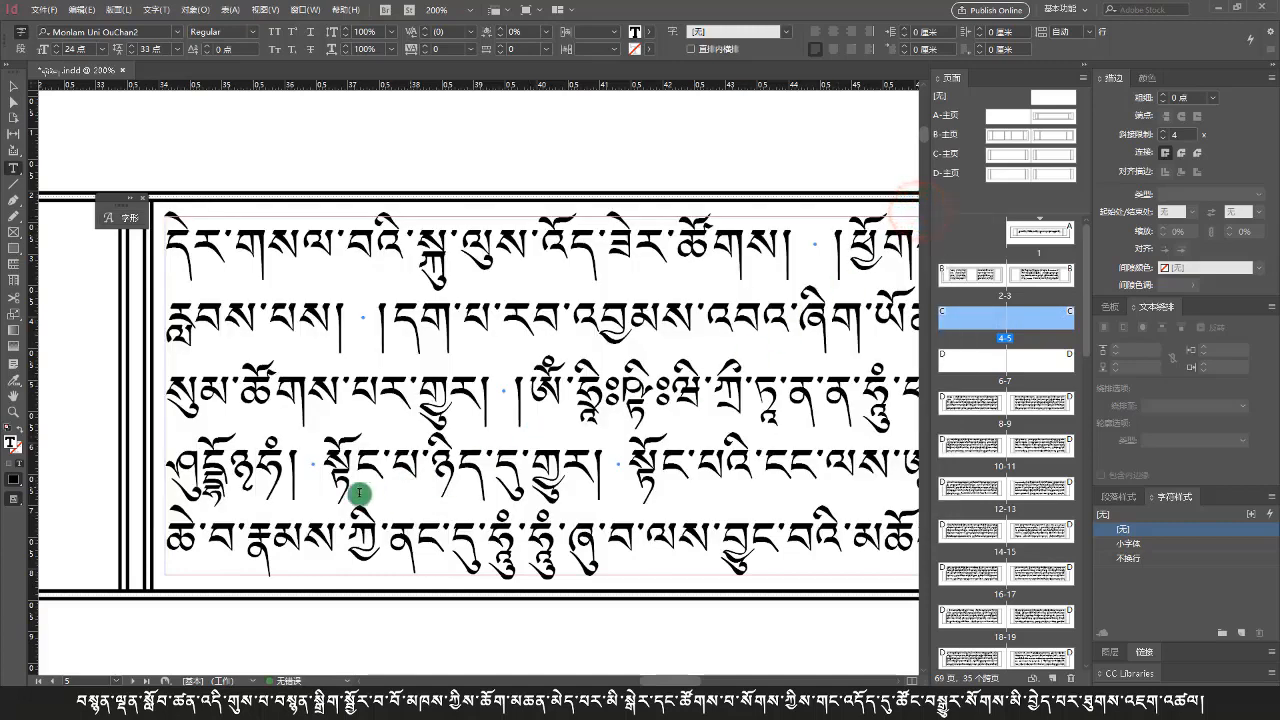
left_click(268, 490)
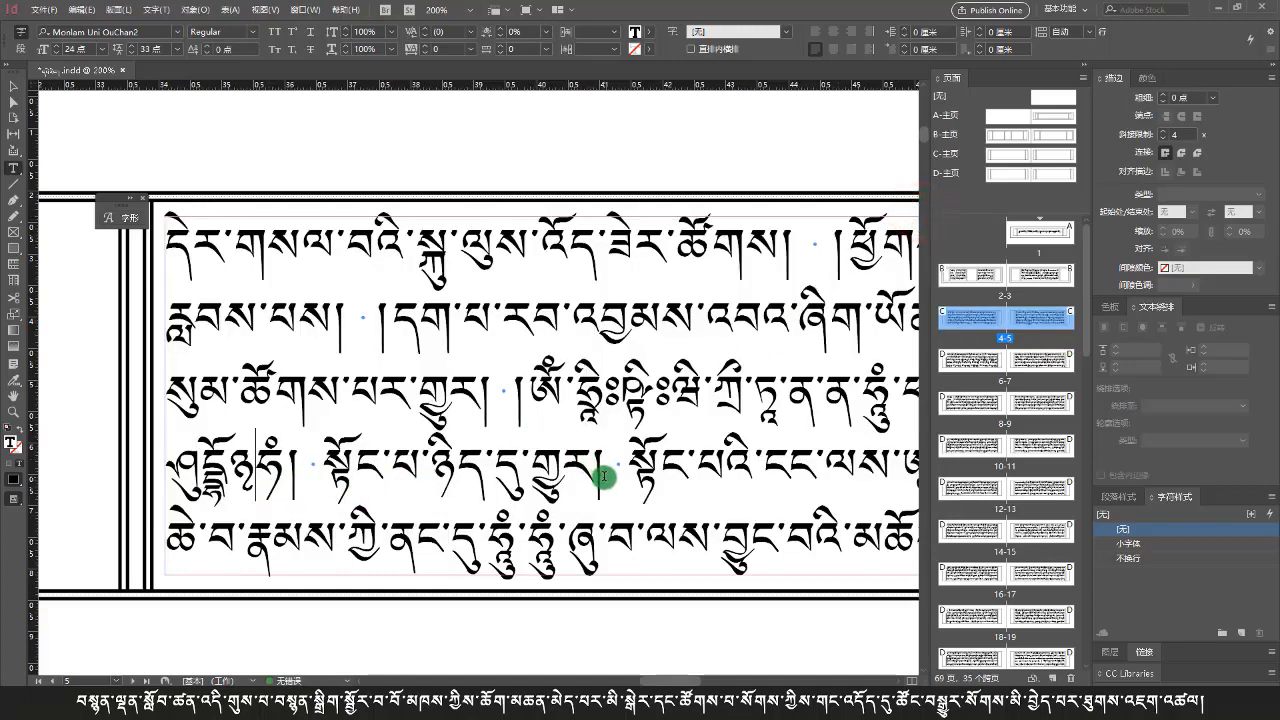
Examine the rest of page 5's mantra text and browse the further Tibetan characters and symbols in the Glyphs panel
scroll(604, 477, "right", 3)
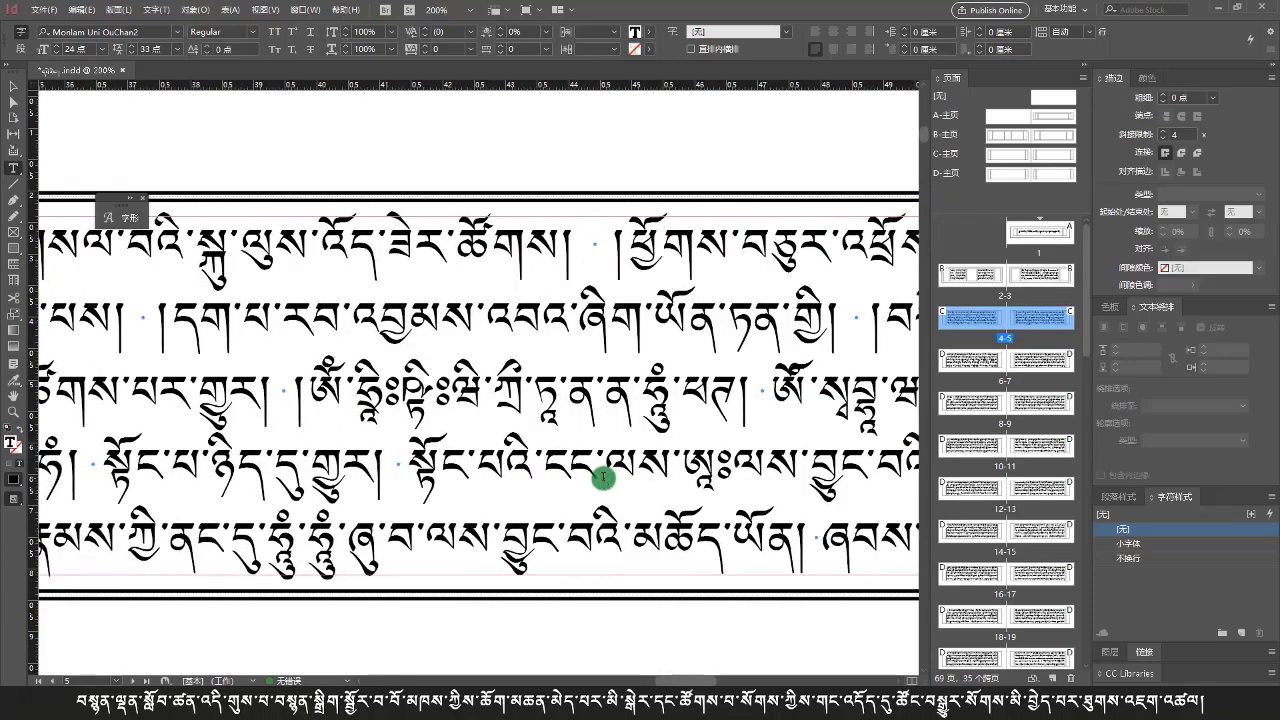
scroll(604, 477, "down", 1)
scroll(619, 468, "down", 1)
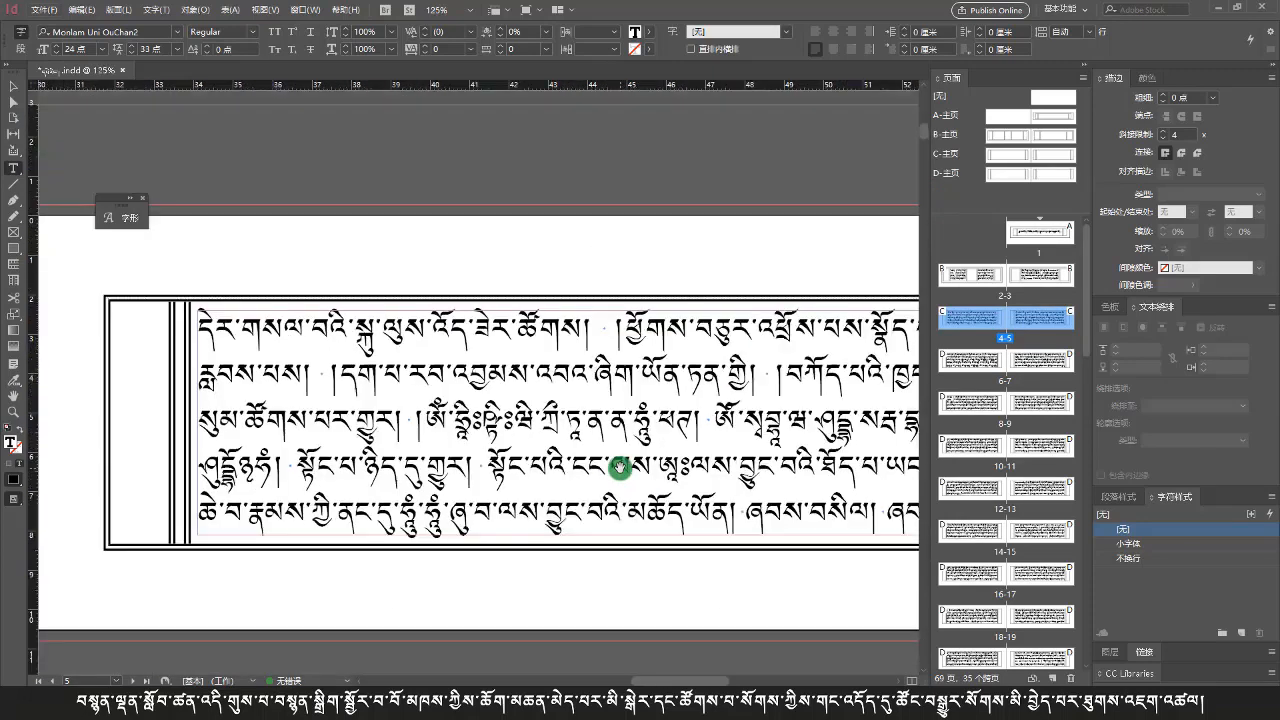
left_click(120, 218)
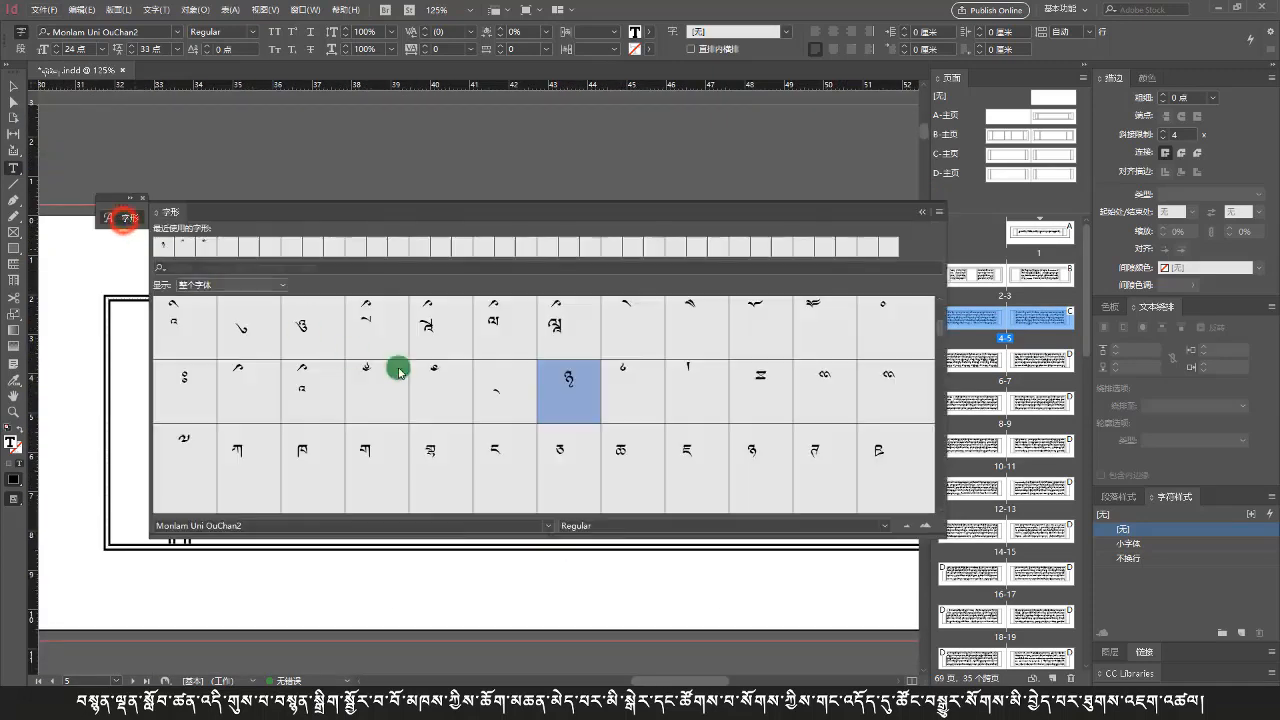
scroll(680, 458, "down", 3)
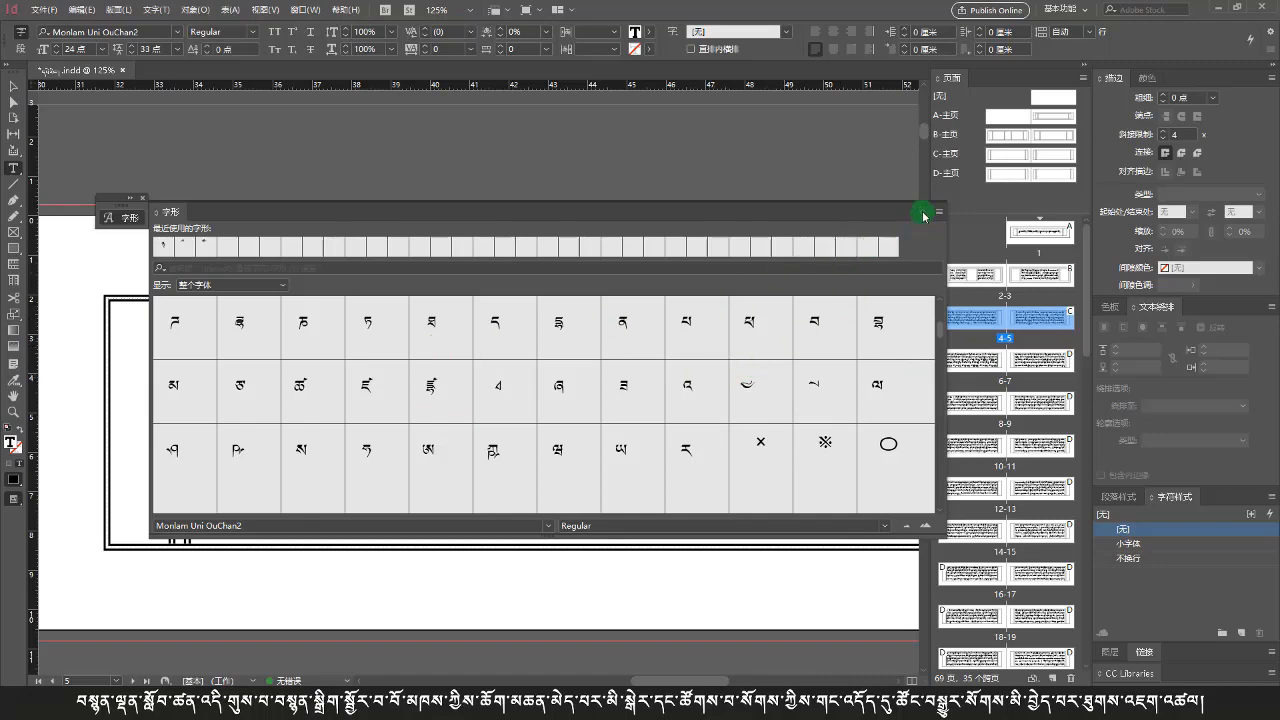
left_click(922, 214)
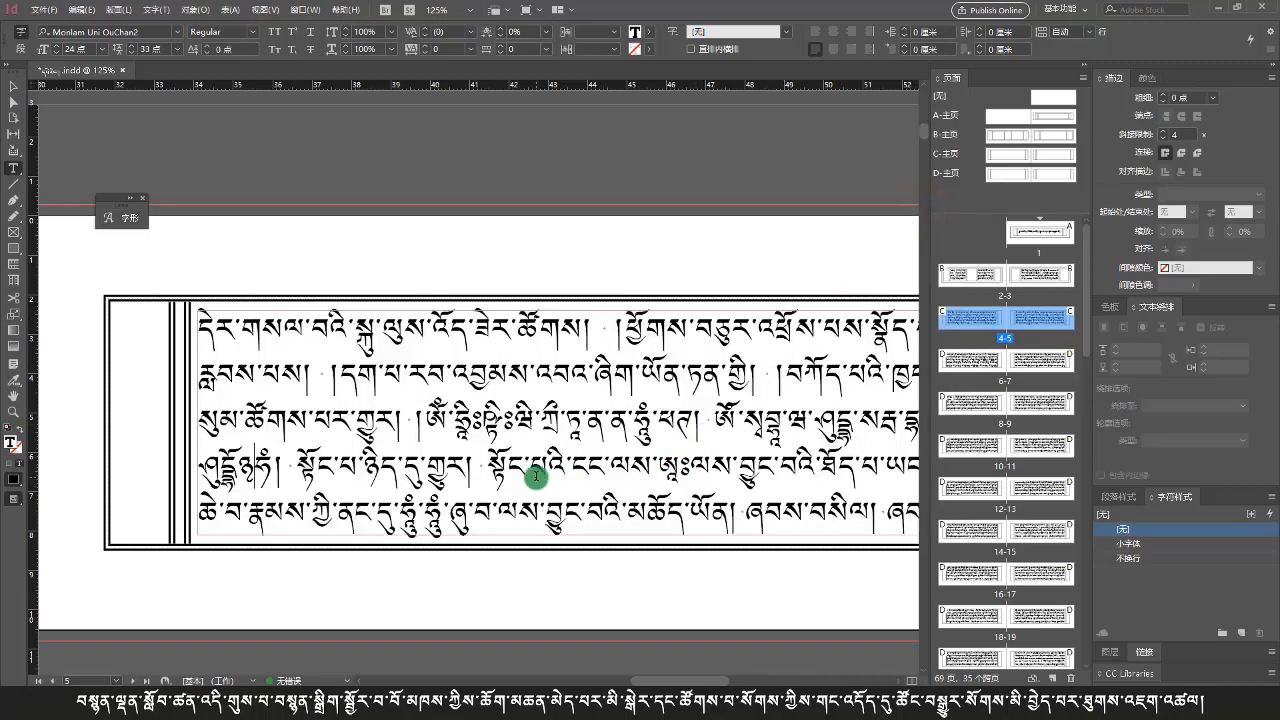
Copy the corrected opening syllable of the mantra in page 5's third line over the opening syllable of the line's second mantra
scroll(535, 476, "right", 2)
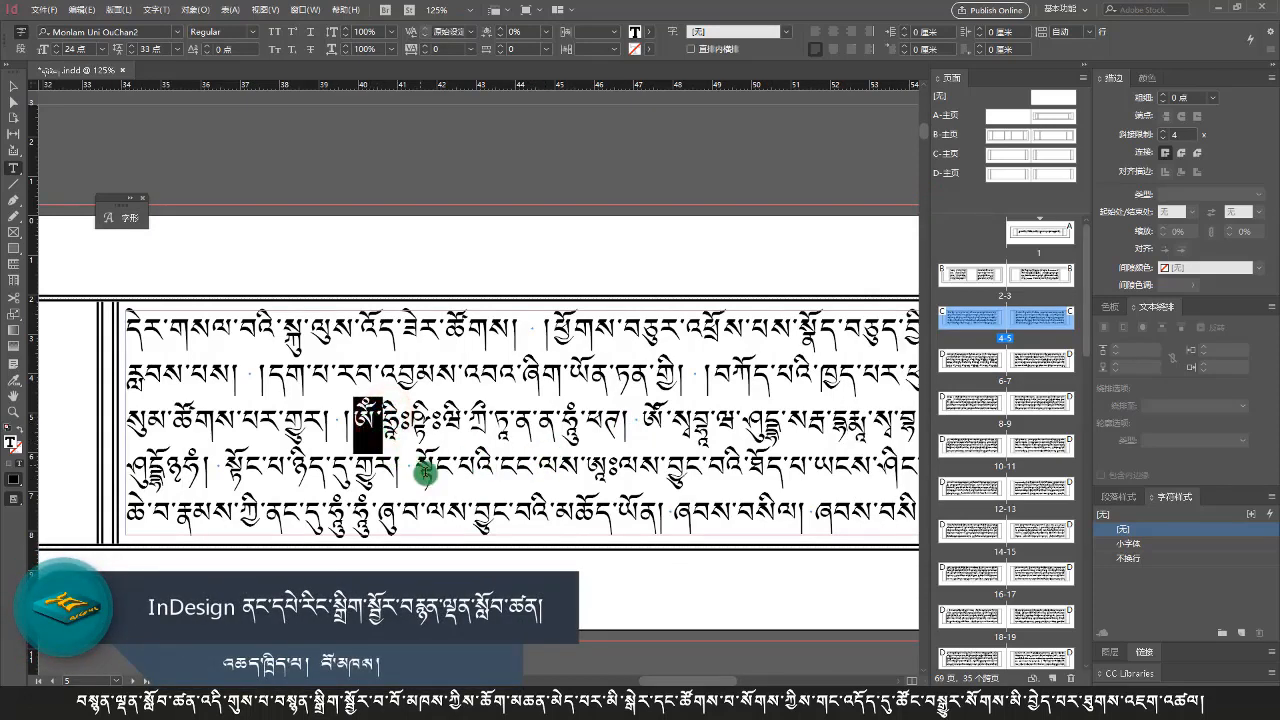
left_click(666, 423)
scroll(666, 423, "right", 2)
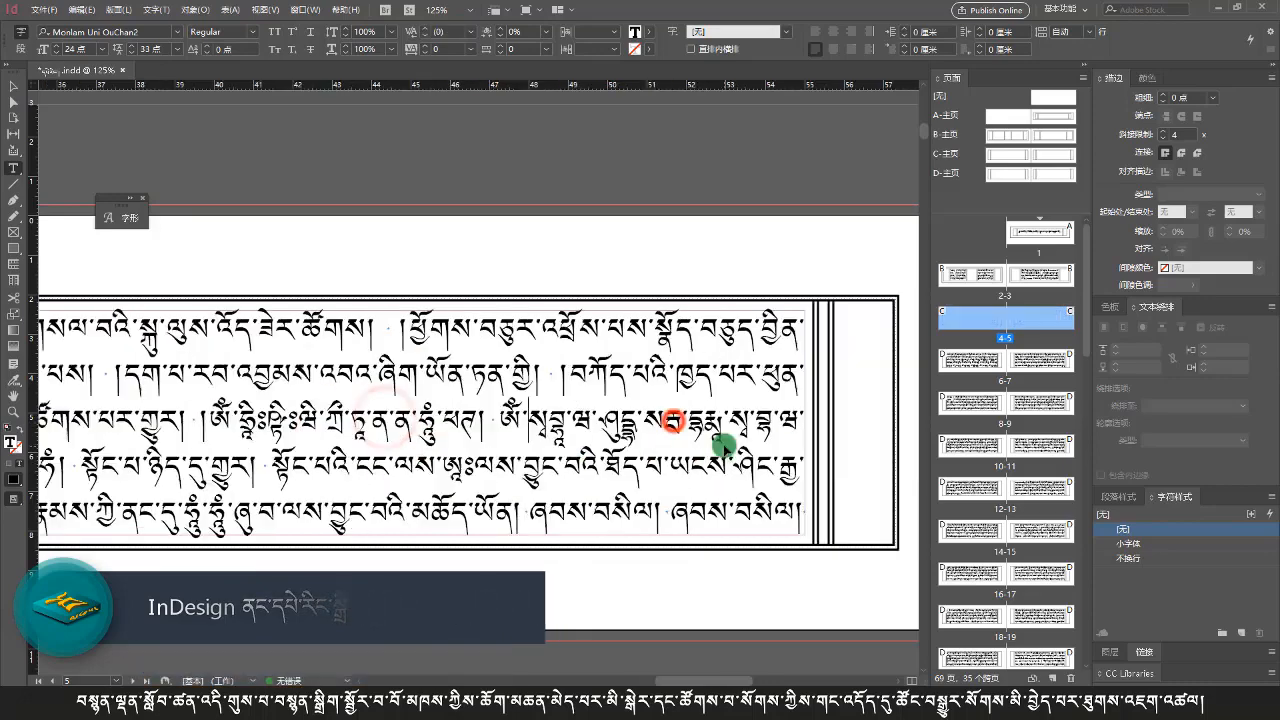
Paste the corrected opening syllable over the opening syllables of the mantras in page 6's third line
scroll(477, 508, "down", 3)
scroll(514, 502, "left", 2)
scroll(531, 502, "down", 3)
left_click_drag(540, 681, 549, 681)
left_click(254, 505)
left_click_drag(289, 503, 321, 505)
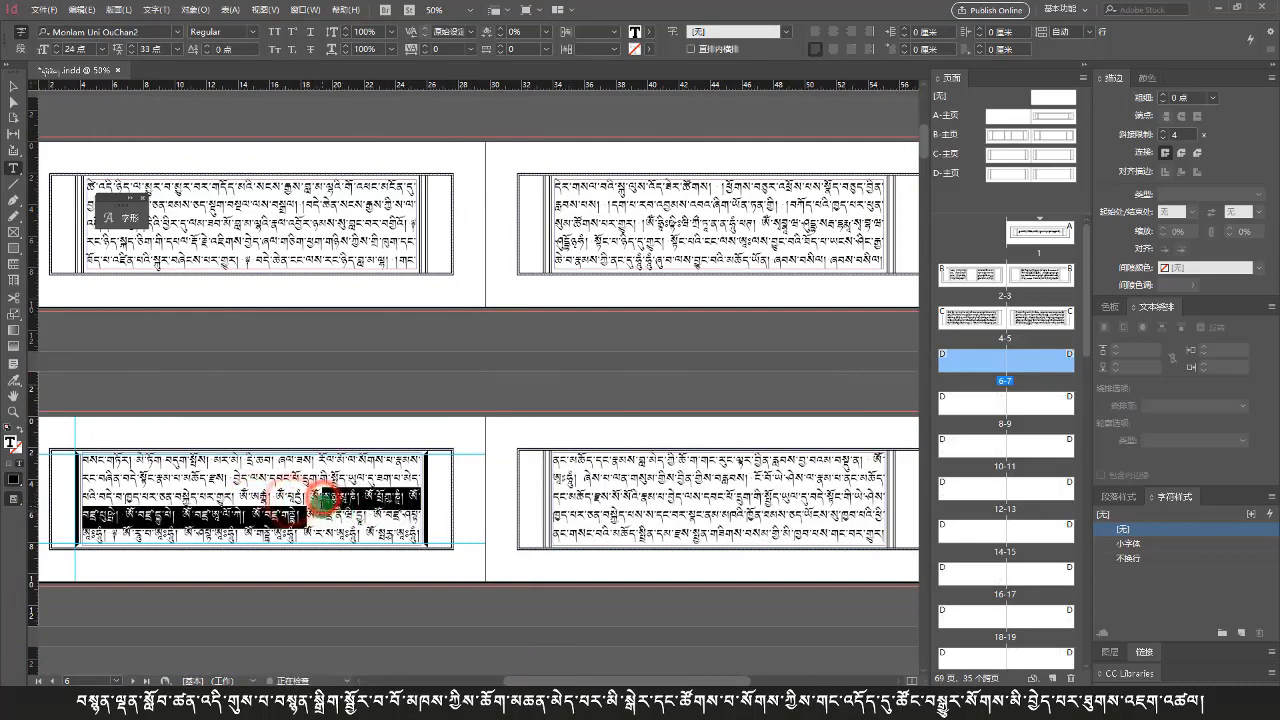
left_click(325, 500)
left_click(378, 500)
left_click(413, 499)
Replace the opening syllables of the mantras in page 6's fourth line with the corrected syllable
left_click(142, 518)
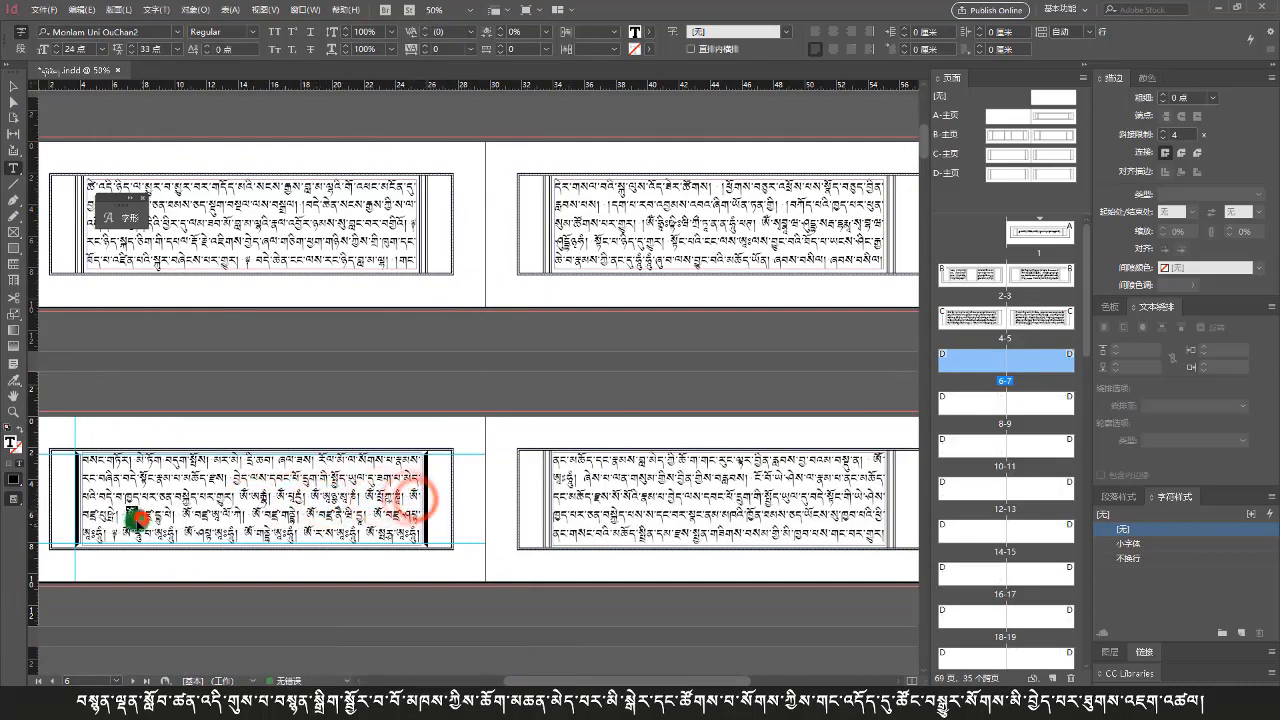
left_click(195, 518)
key("BackSpace")
left_click(265, 519)
key("BackSpace")
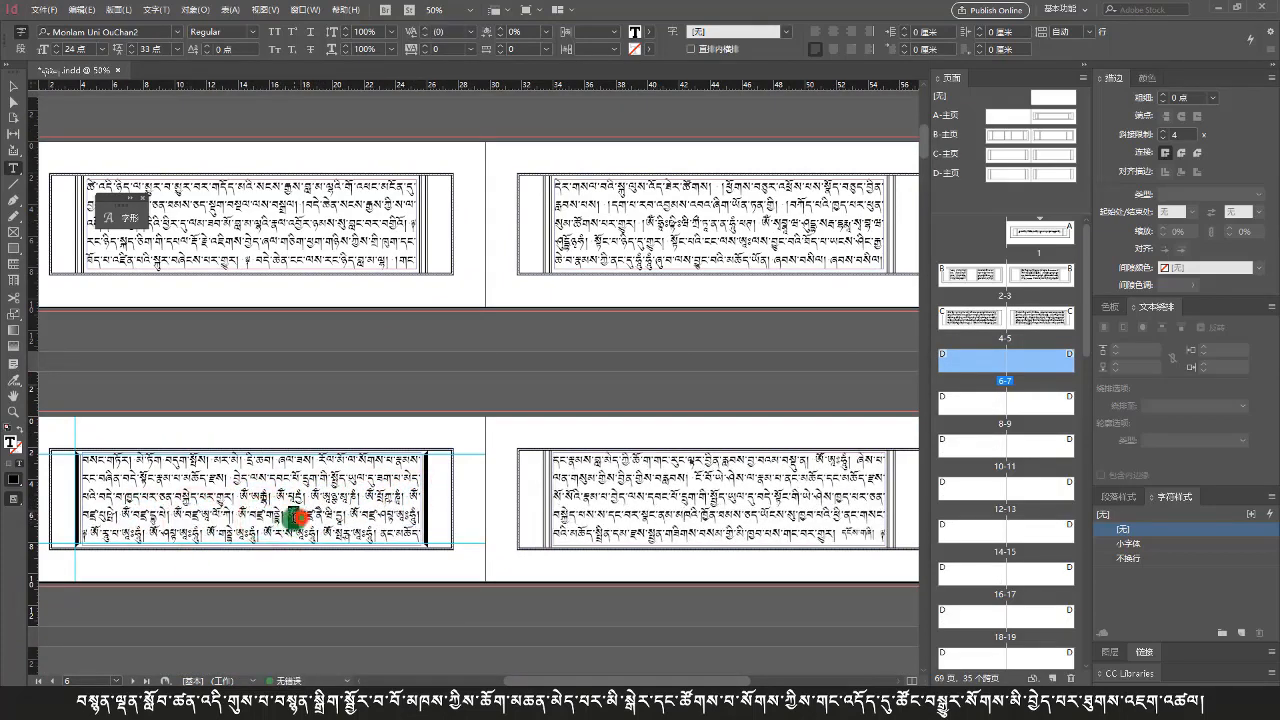
left_click(363, 520)
Replace the opening syllables of the five mantras in page 6's fifth line with the corrected syllable
left_click(105, 536)
left_click(162, 535)
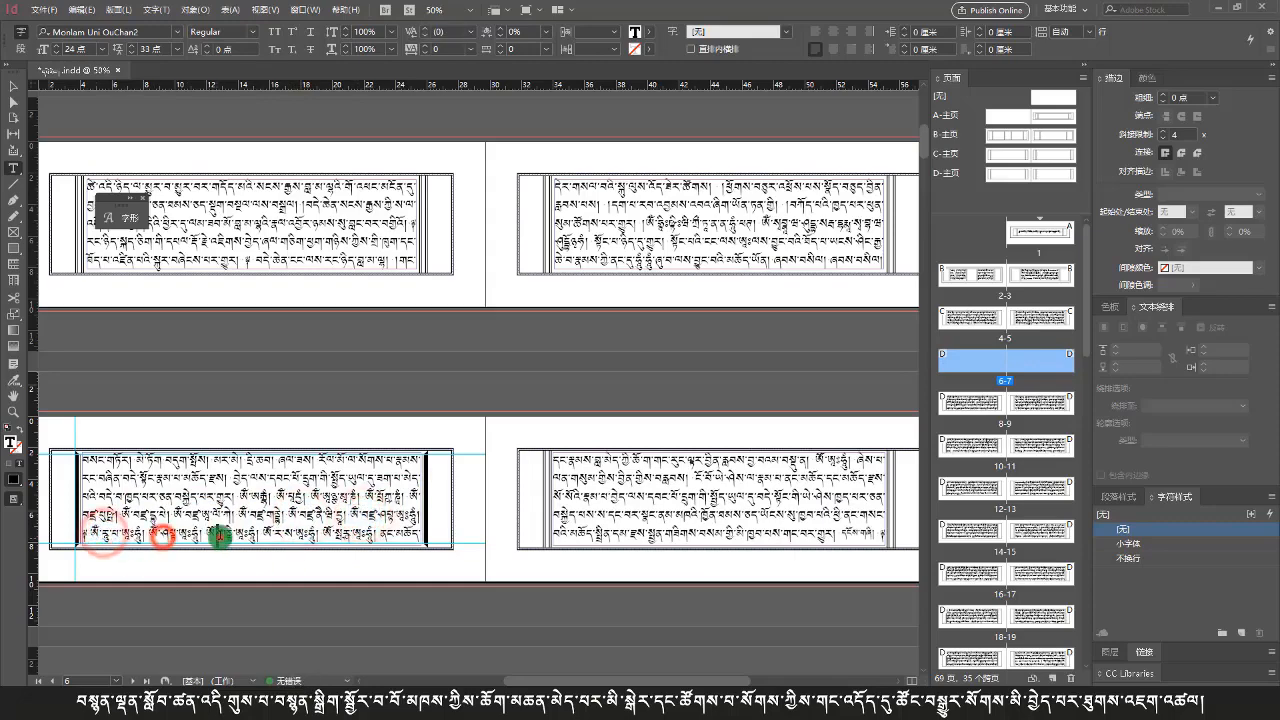
left_click(219, 535)
left_click(277, 533)
left_click(335, 540)
Correct the mantra's opening syllable in page 7's first line and apply the 小字体 character style to the instruction text that follows it
left_click(826, 462)
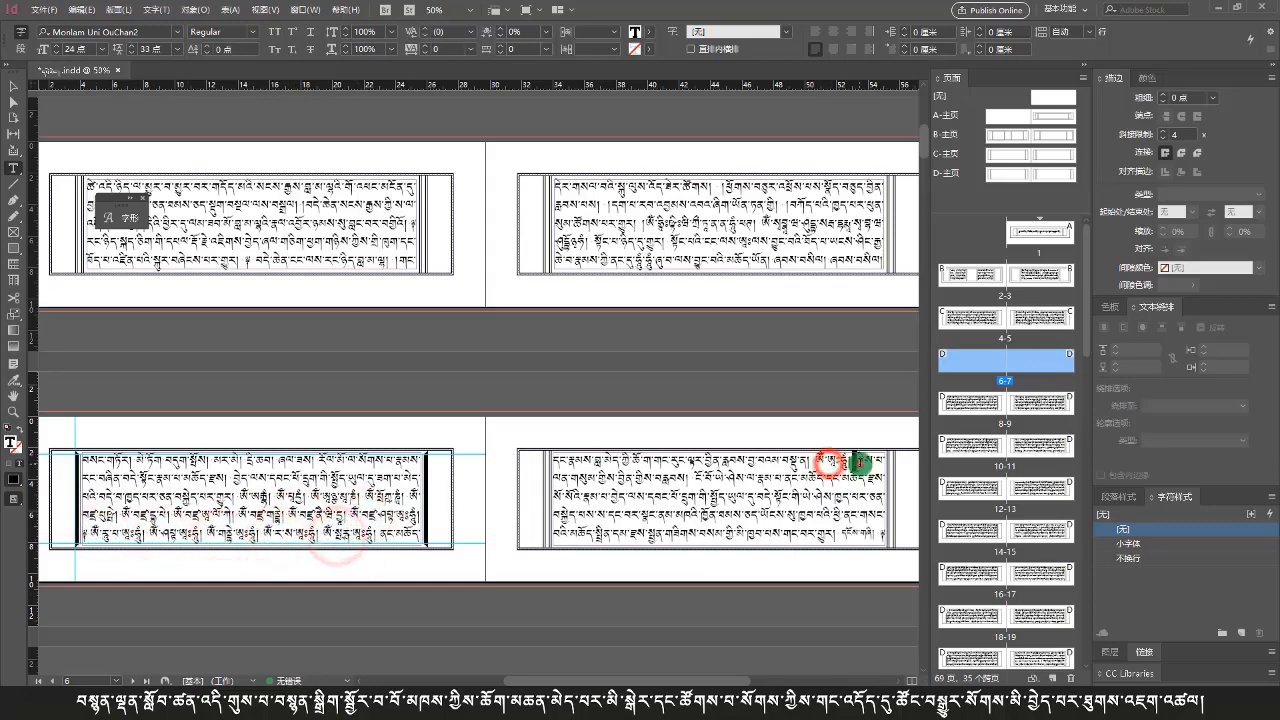
left_click_drag(859, 462, 691, 483)
key("ctrl+KP_1")
Paste the corrected opening syllable in page 12's third line, page 17's second line and the next occurrence, and save the document
scroll(394, 520, "down", 6)
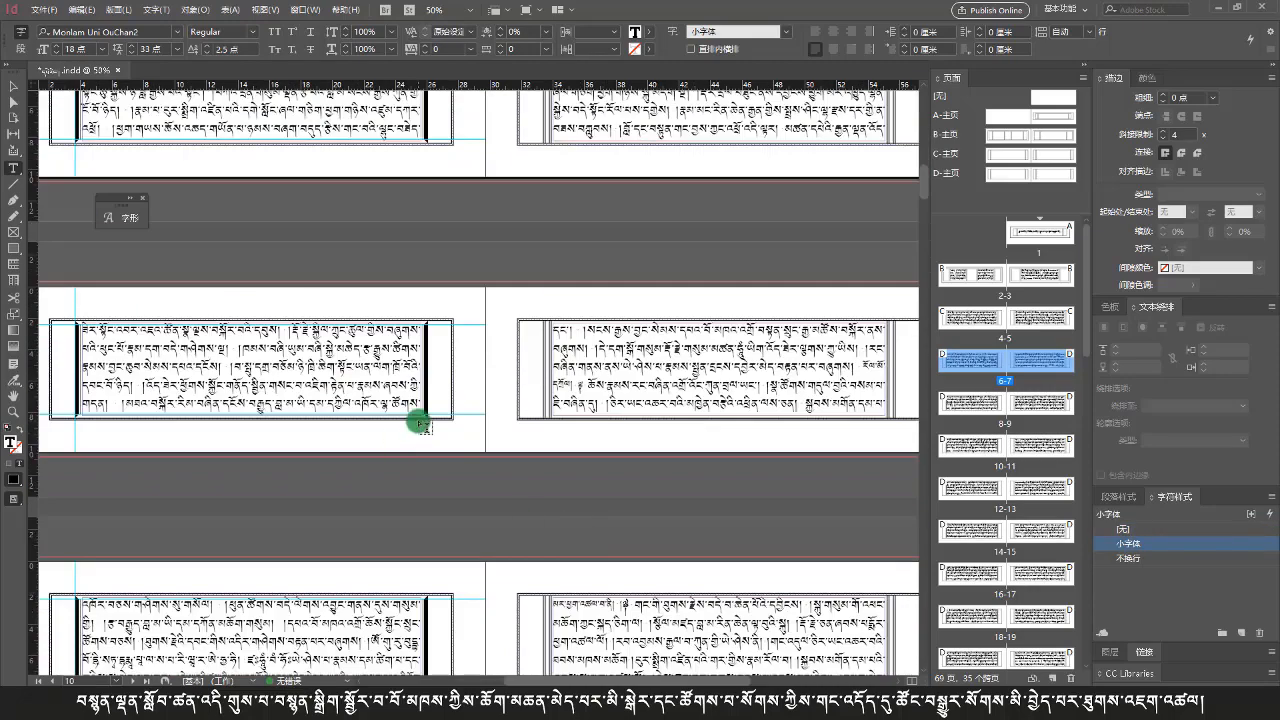
scroll(416, 422, "down", 5)
left_click(385, 349)
scroll(580, 424, "down", 8)
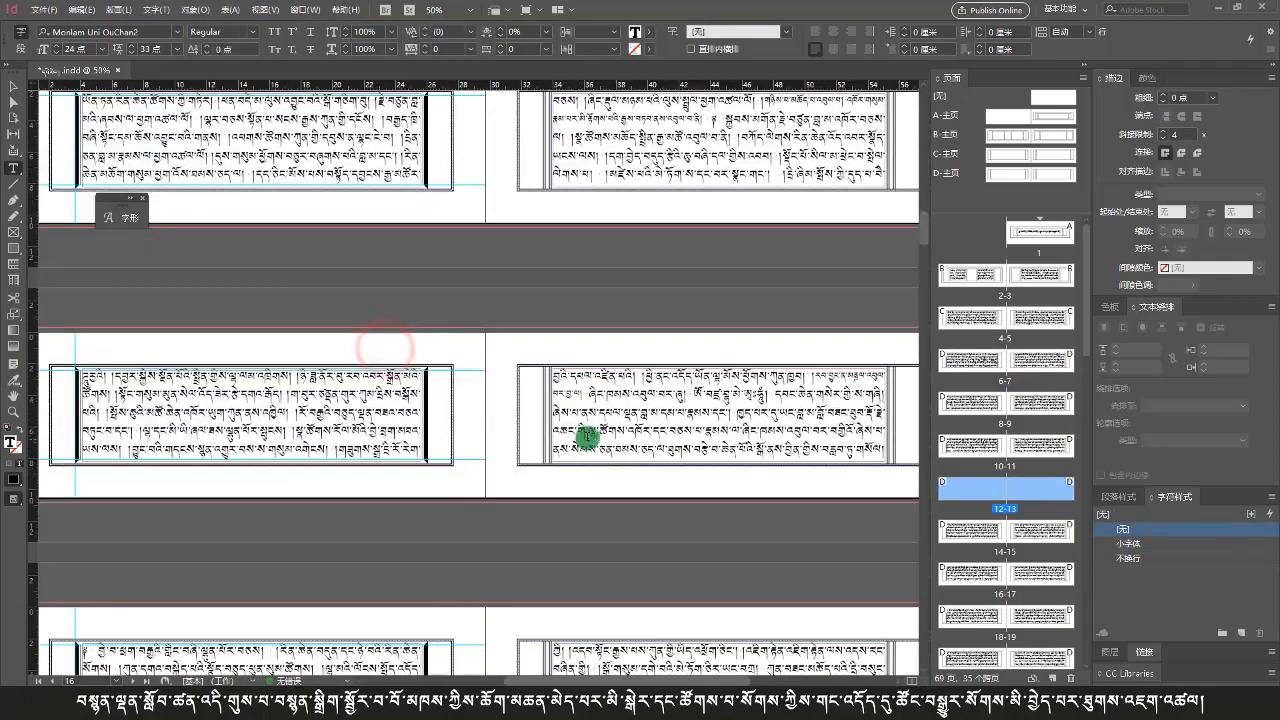
scroll(640, 360, "down", 2)
left_click(706, 283)
scroll(437, 386, "down", 4)
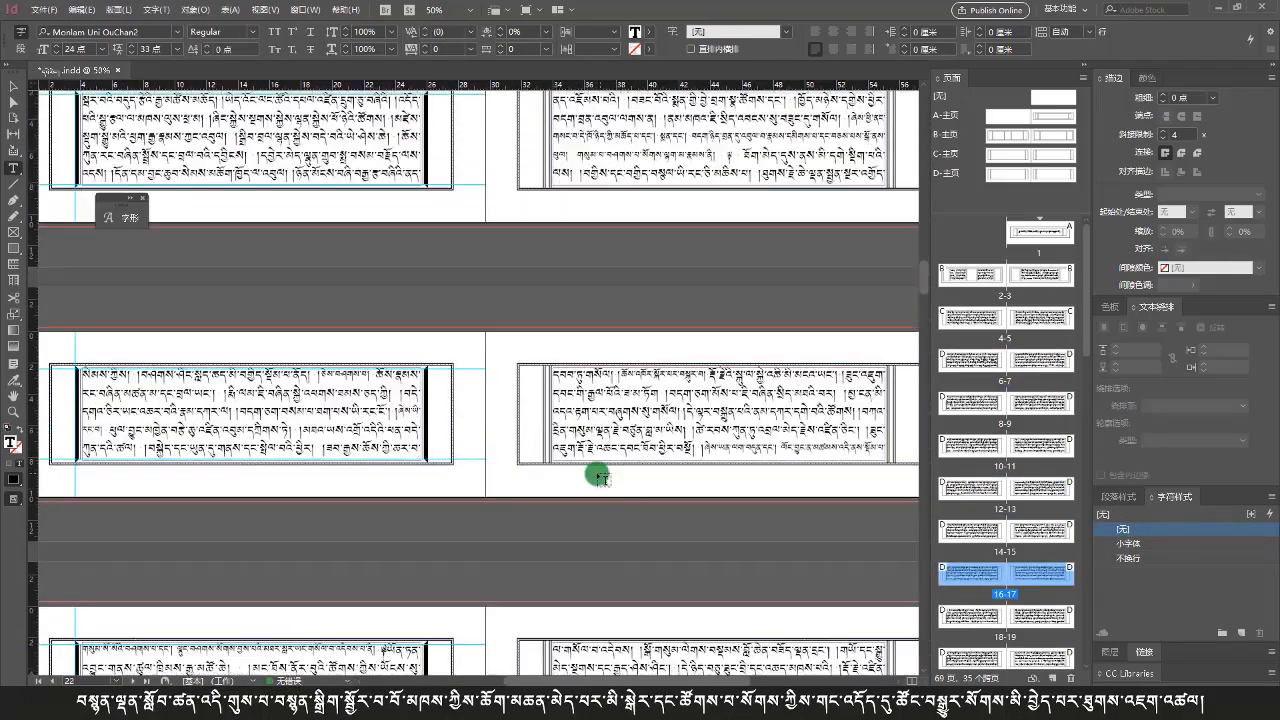
scroll(600, 478, "down", 5)
left_click(389, 217)
scroll(589, 466, "down", 5)
key("ctrl+s")
Replace the opening syllables of the mantras in page 29's fourth and fifth lines with the corrected syllable
left_click(728, 381)
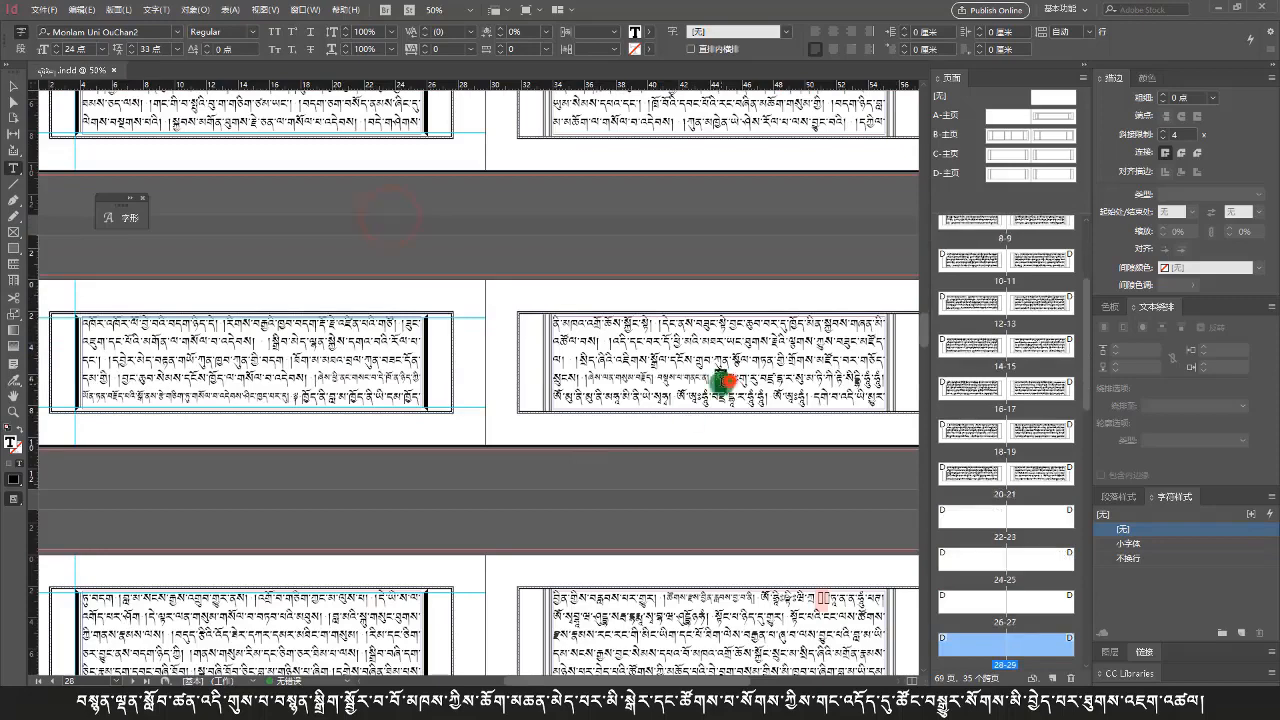
key("ctrl+v")
left_click_drag(689, 394, 678, 396)
key("ctrl+v")
left_click_drag(566, 397, 553, 398)
type("ཨོྃ")
left_click_drag(786, 400, 774, 400)
type("ཨོྃ")
Correct the mantra's opening syllable in page 31's second line and replace the character before ཧཾ with the recently used sign from the Glyphs panel
scroll(757, 482, "down", 3)
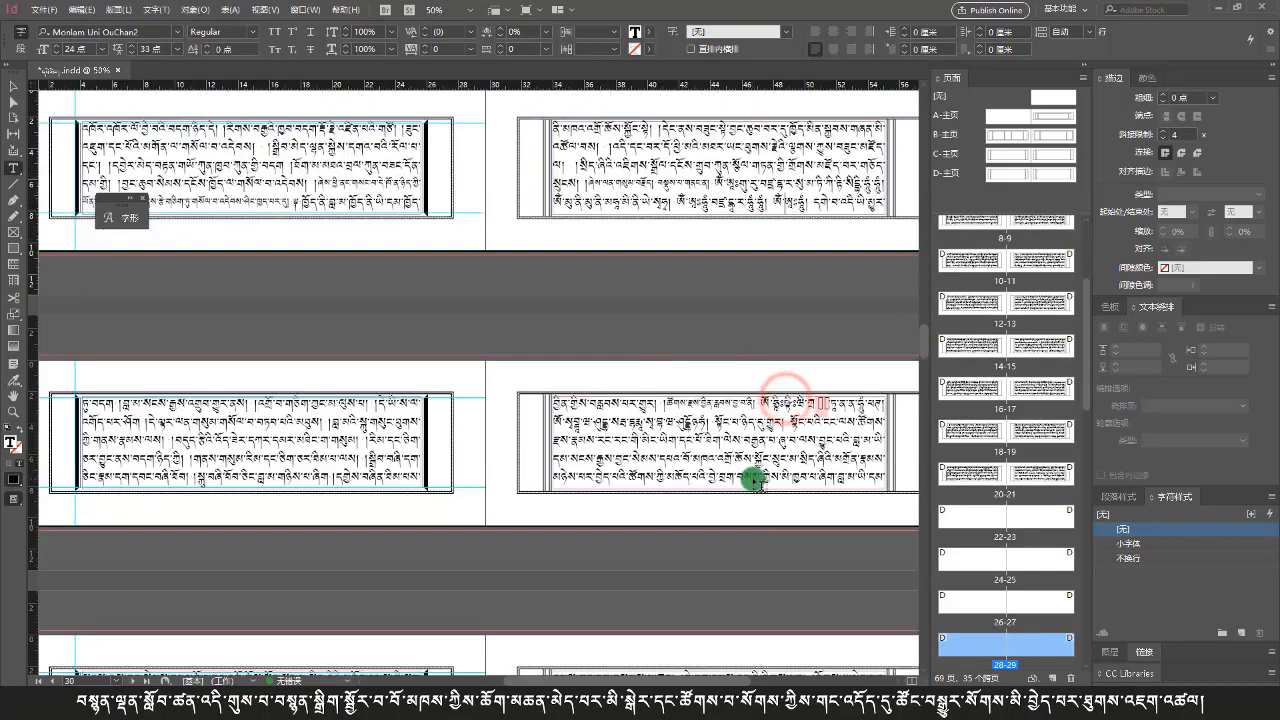
scroll(757, 482, "down", 3)
left_click_drag(567, 326, 555, 327)
key("ctrl+v")
left_click(698, 332)
left_click(129, 216)
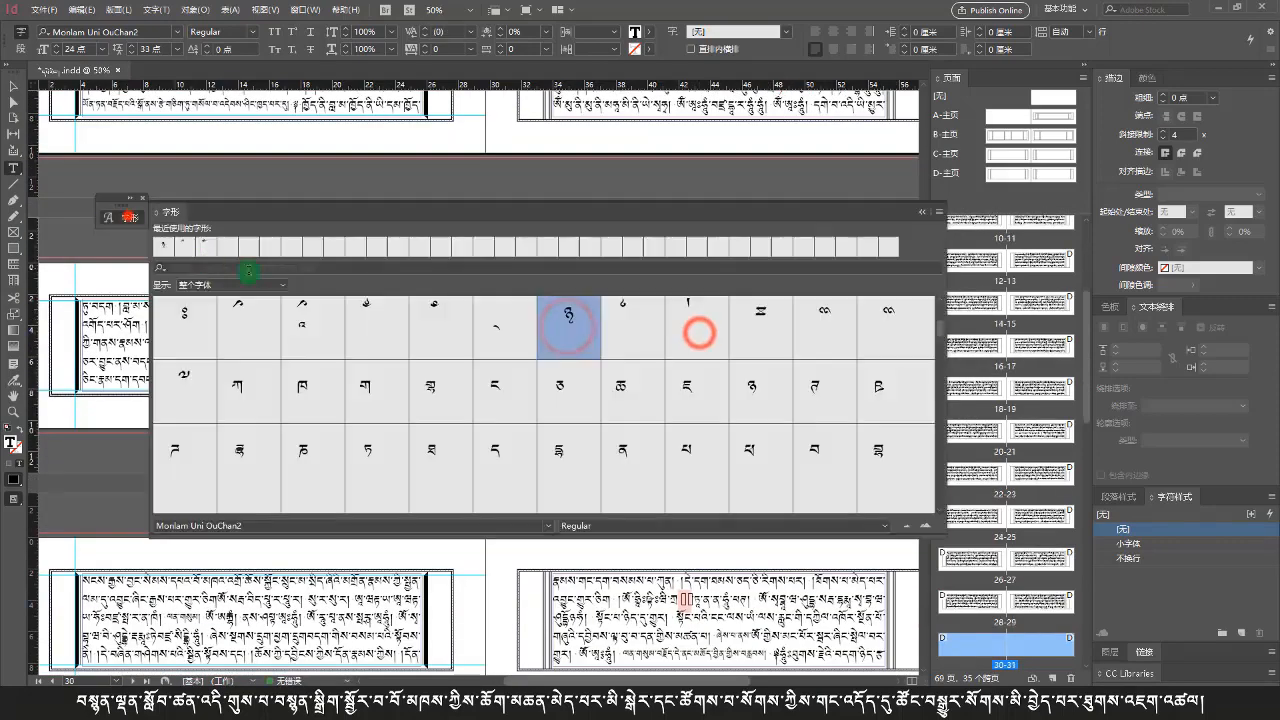
double_click(166, 246)
Delete the two missing-glyph boxes in page 31's first line and insert the vowel-sign glyph, moving the Glyphs panel clear of the text
left_click(921, 218)
left_click_drag(871, 215, 839, 255)
left_click_drag(839, 255, 838, 390)
left_click_drag(831, 309, 818, 309)
key("ctrl+v")
left_click(157, 423)
left_click(898, 376)
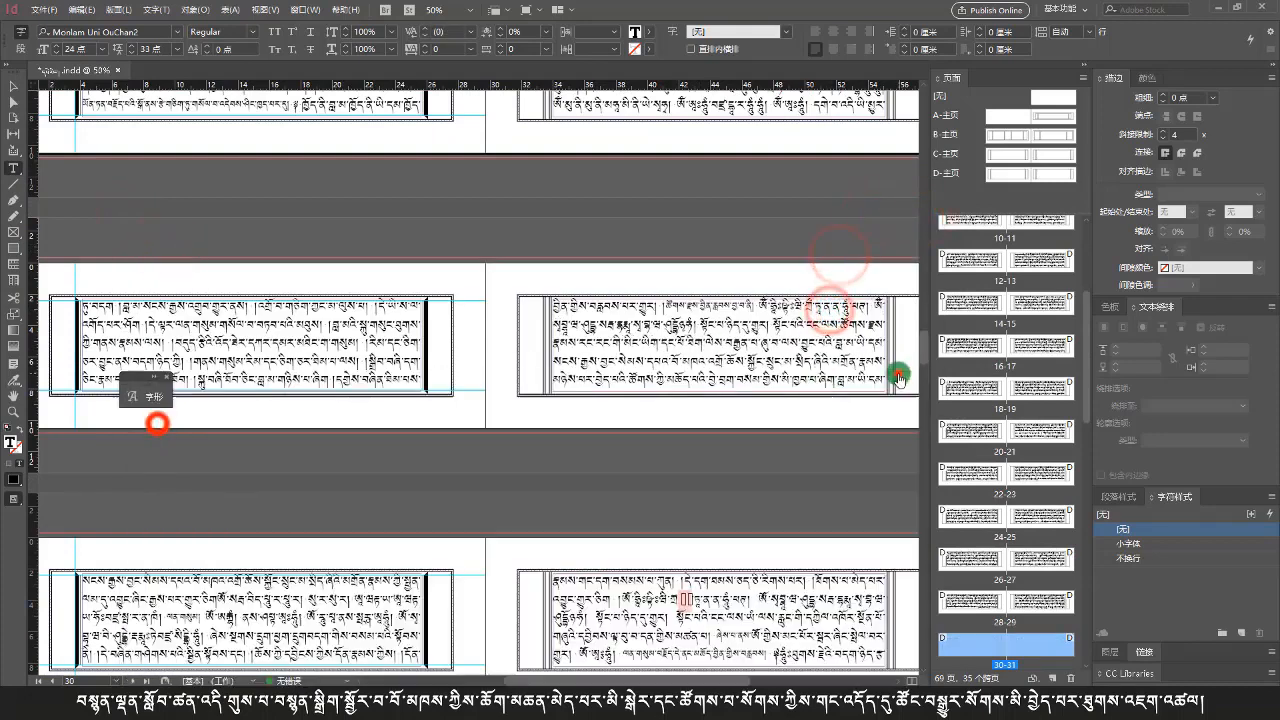
Paste the corrected opening syllable over the mantra openings in page 33's second, fourth and fifth lines
scroll(640, 415, "down", 6)
left_click(634, 409)
left_click(771, 409)
left_click(765, 444)
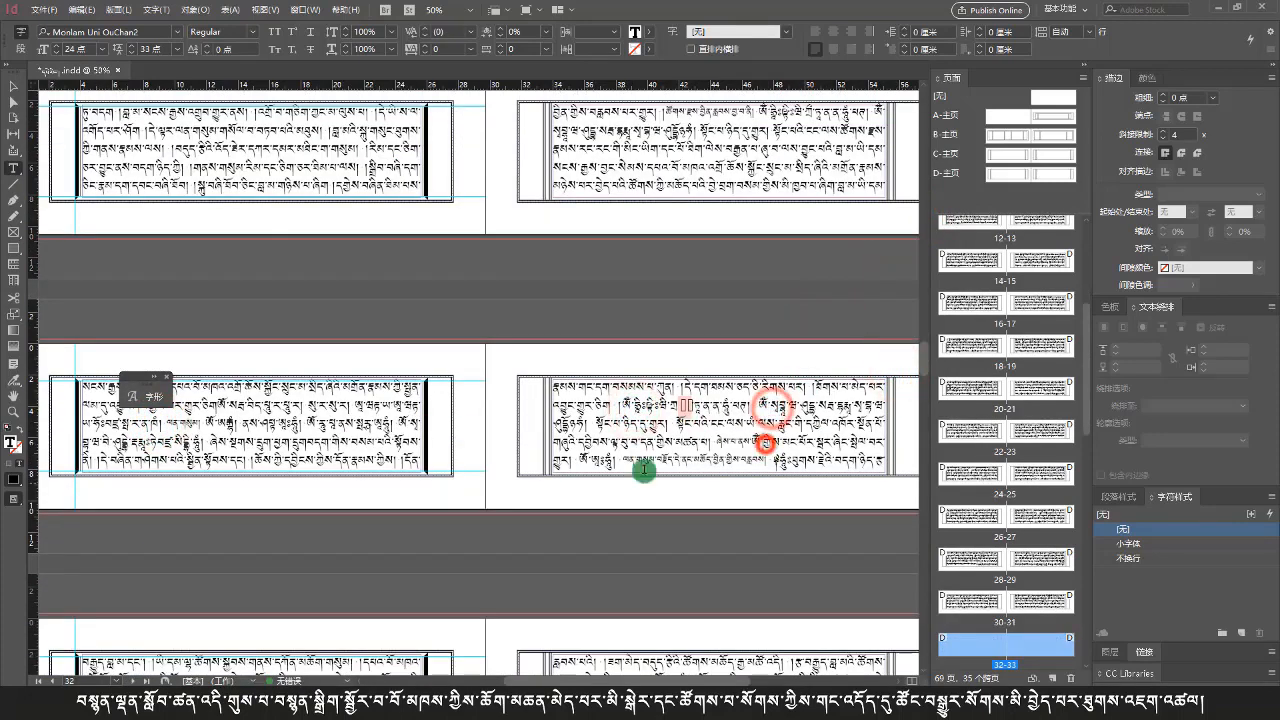
left_click(593, 466)
Paste the corrected opening syllable over the mantra openings in page 32's second and third lines, moving the Glyphs panel out of the way
left_click(230, 410)
left_click(221, 410)
left_click_drag(144, 377, 107, 305)
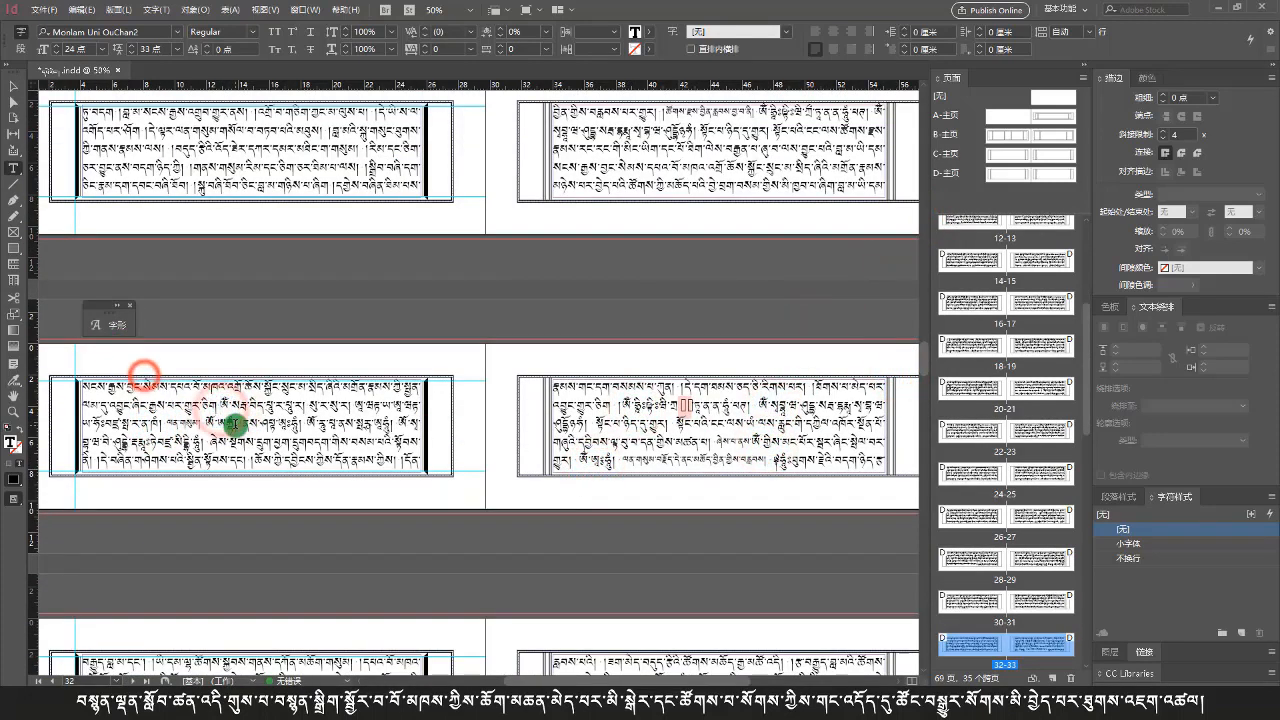
type("ཨོཾ")
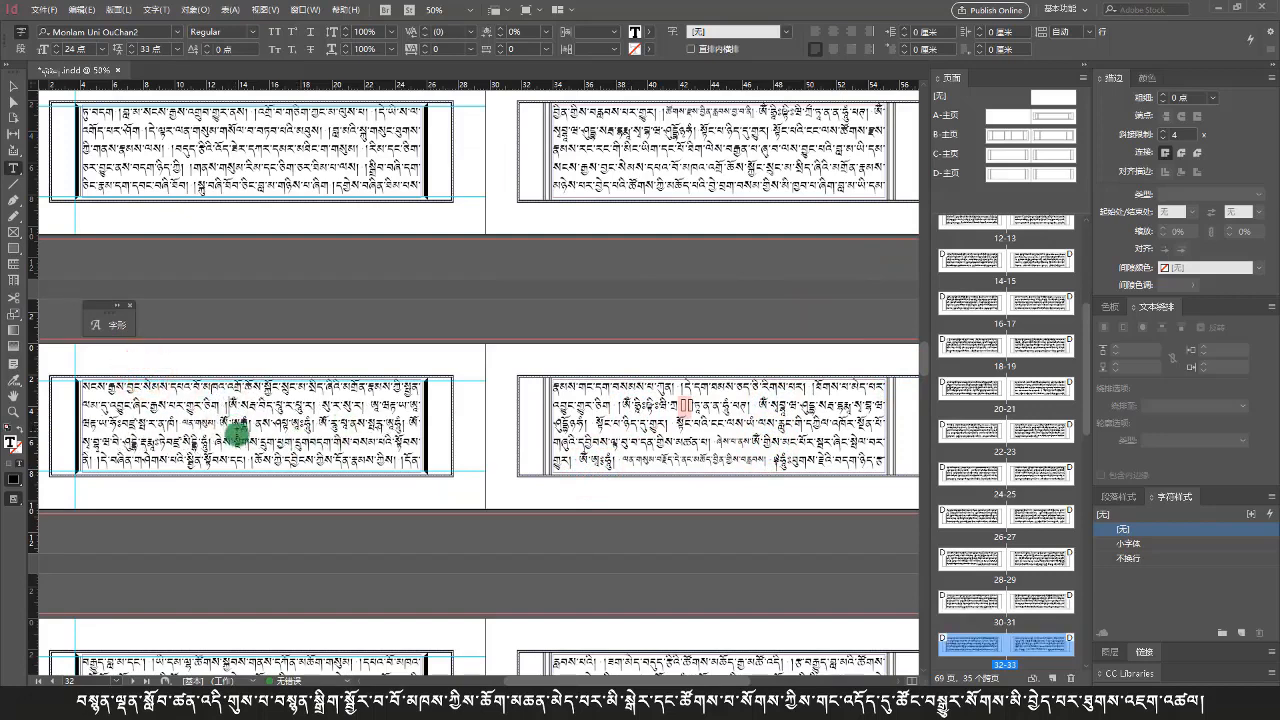
left_click(258, 425)
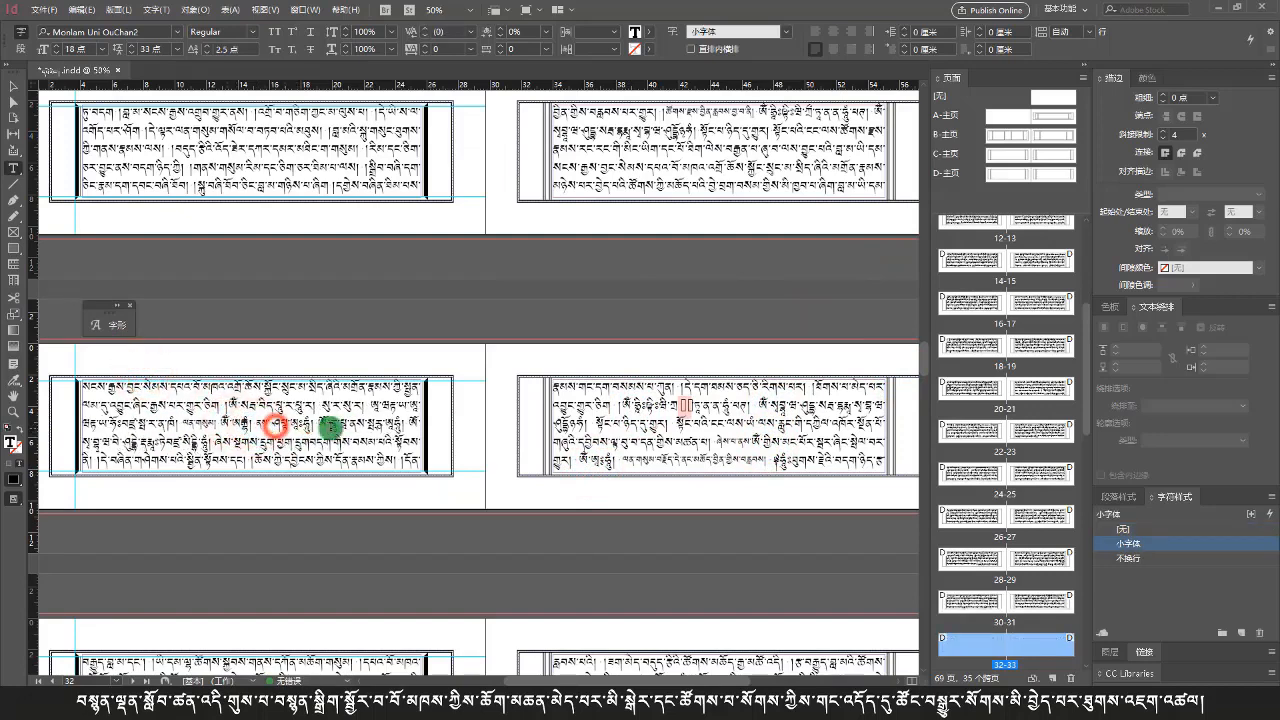
left_click(330, 424)
Delete the two missing-glyph boxes in page 33's second line and insert the recently used vowel-sign glyph in their place
left_click(695, 419)
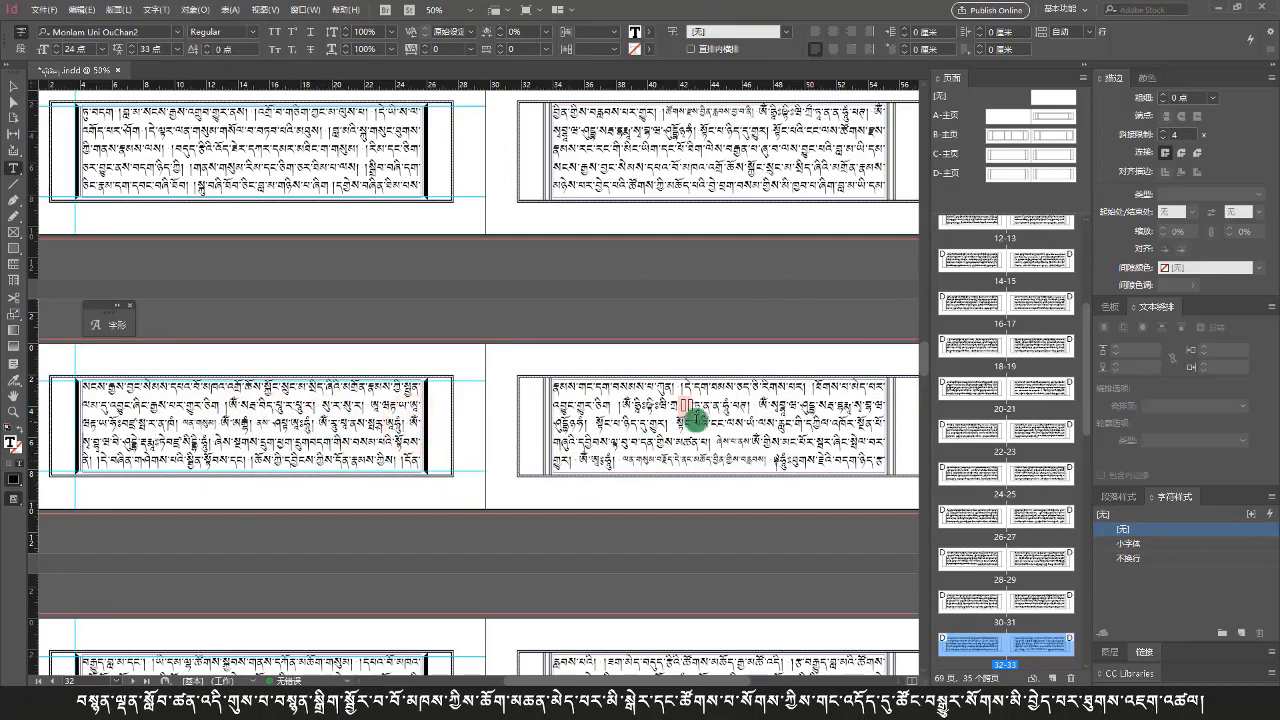
left_click(691, 411)
key("BackSpace")
left_click(109, 323)
left_click(172, 354)
left_click(115, 304)
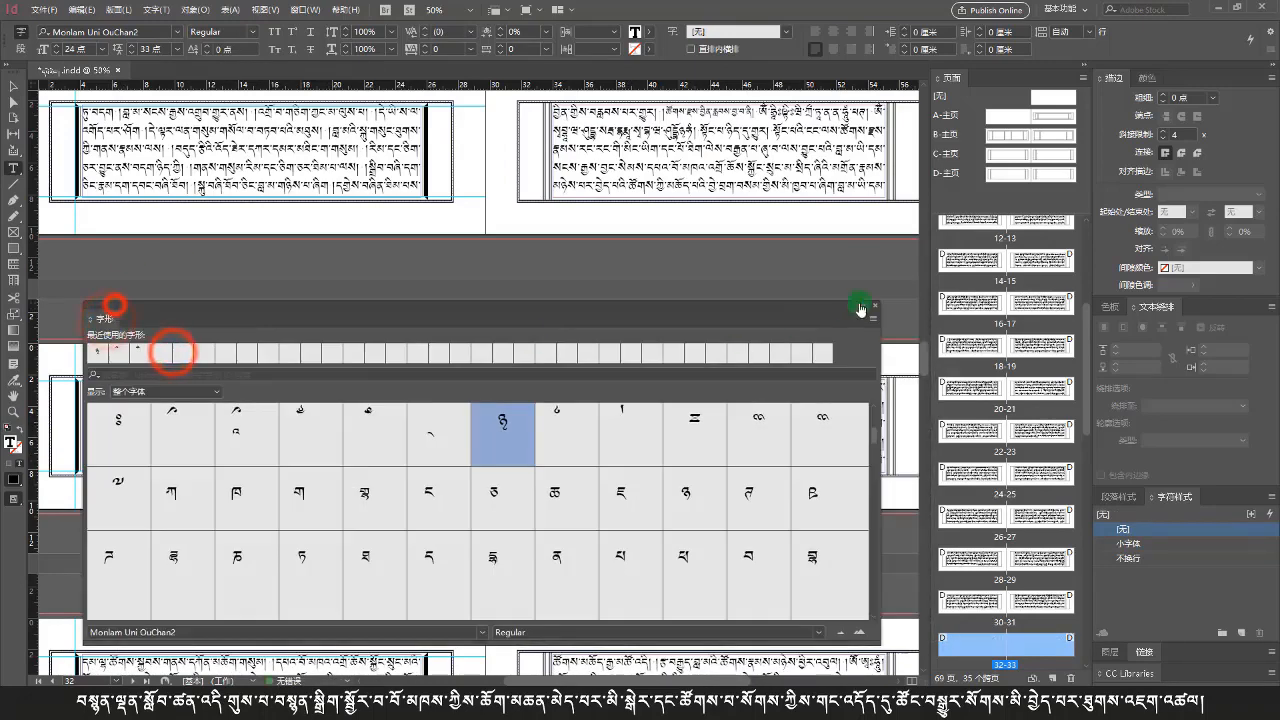
left_click(860, 304)
Replace the character before ཧཾ at the end of page 33's second line with the matching recently used glyph
left_click(875, 411)
key("BackSpace")
left_click(114, 321)
left_click(151, 357)
left_click(911, 320)
Replace the opening syllables of the mantras in page 35's first and fourth lines with the corrected syllable
scroll(800, 465, "down", 3)
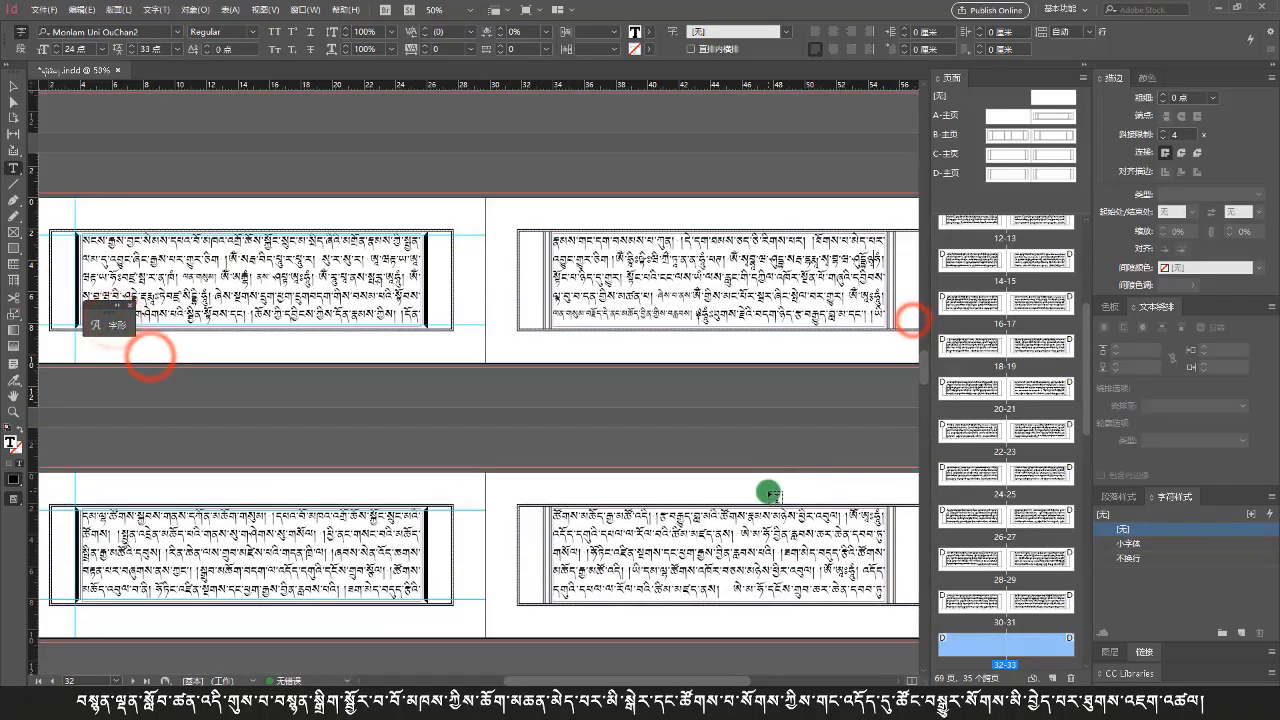
left_click(862, 519)
key("BackSpace")
left_click(838, 571)
key("BackSpace")
Replace the mantra opening syllables in page 36's second and fifth lines and page 37's third line with the corrected syllable
scroll(332, 586, "down", 5)
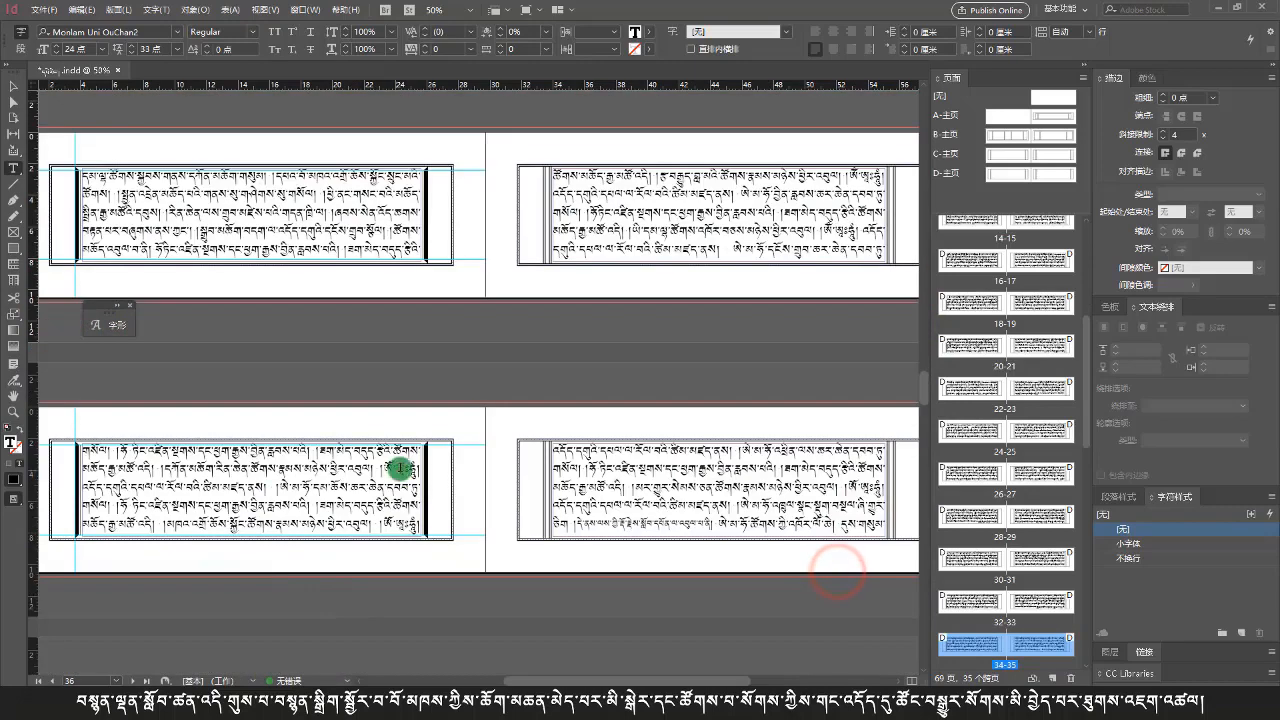
left_click(397, 470)
key("BackSpace")
left_click(397, 525)
left_click(863, 491)
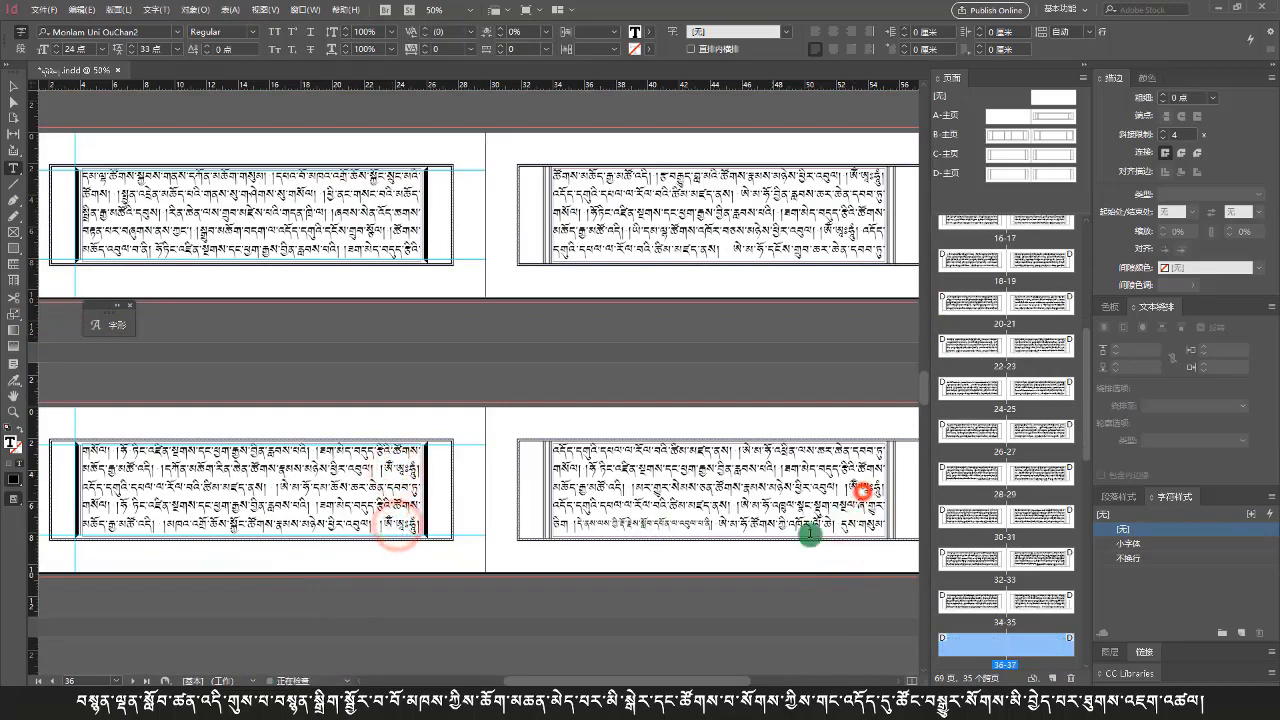
Separate ཧོ from ཏིང་འཛིན in page 34's last line and correct the mantra's opening syllable in page 38's third line
scroll(418, 525, "down", 1)
left_click(163, 206)
scroll(540, 430, "down", 3)
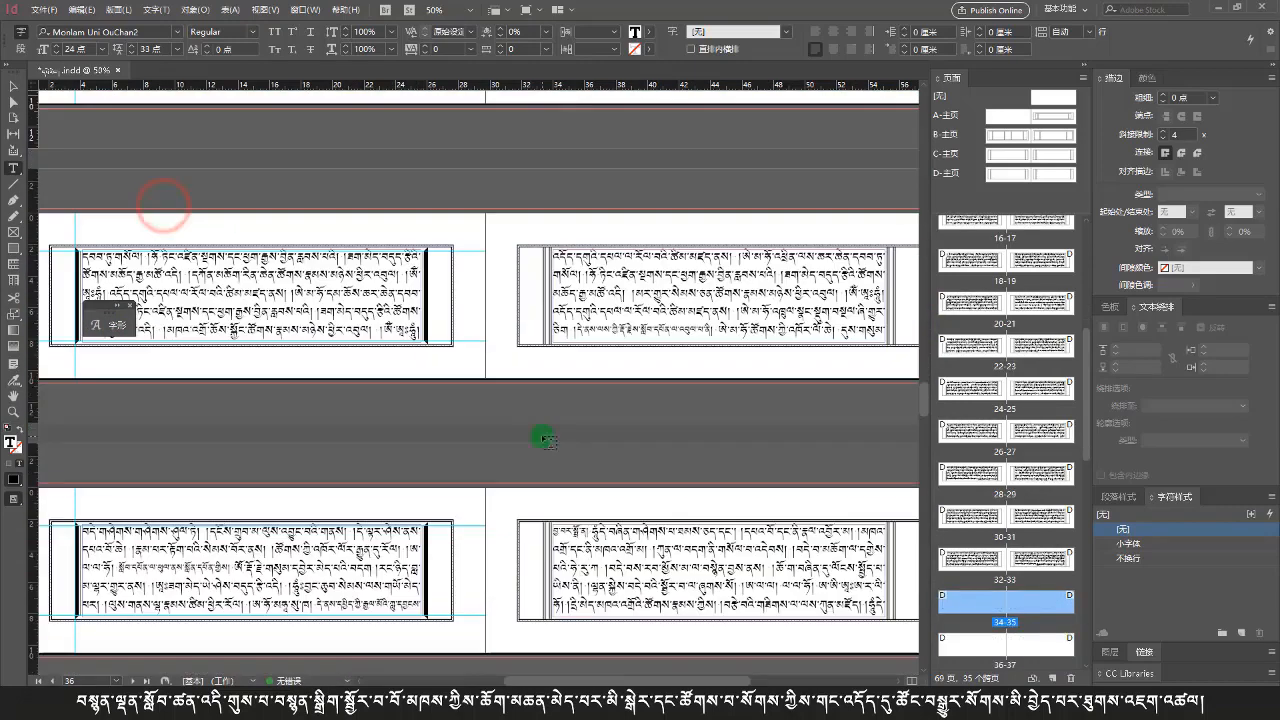
left_click(248, 569)
Insert a space between ཧཱུྃ and དེ་བཞིན in the repeated verse on pages 39, 40, 42, 43 and 44
left_click(602, 538)
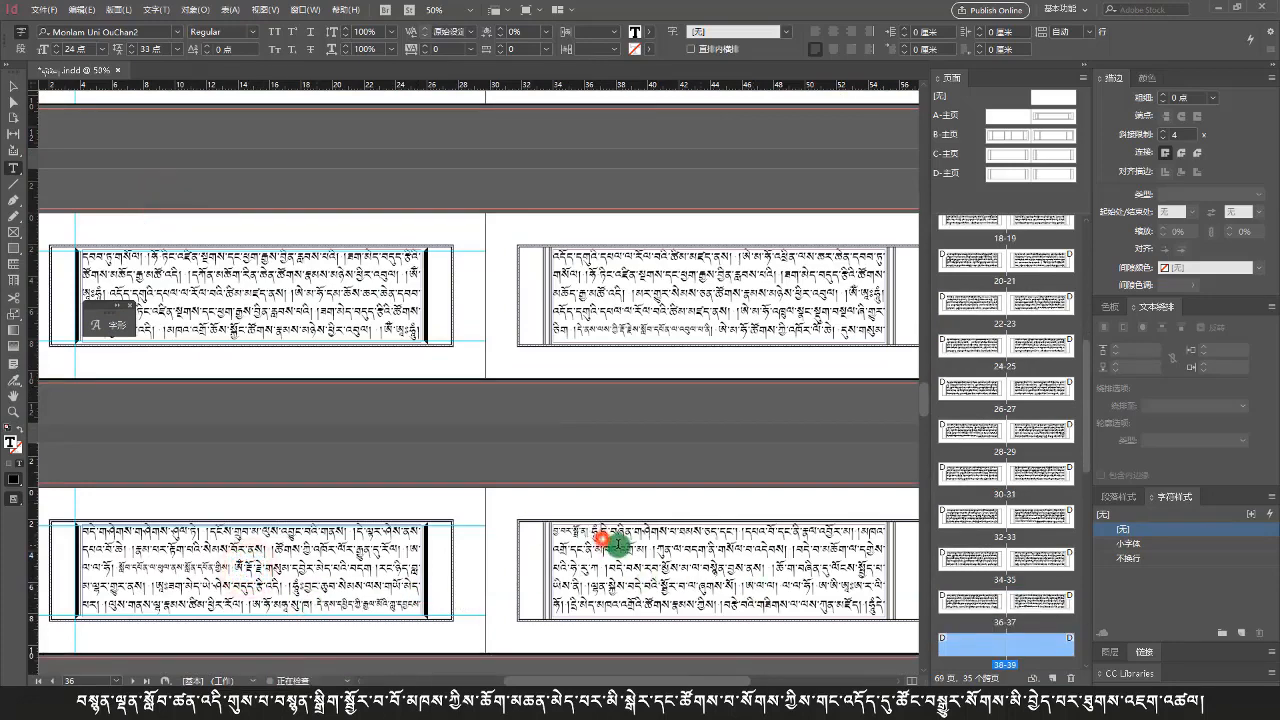
scroll(752, 626, "down", 3)
left_click(877, 463)
scroll(777, 523, "down", 4)
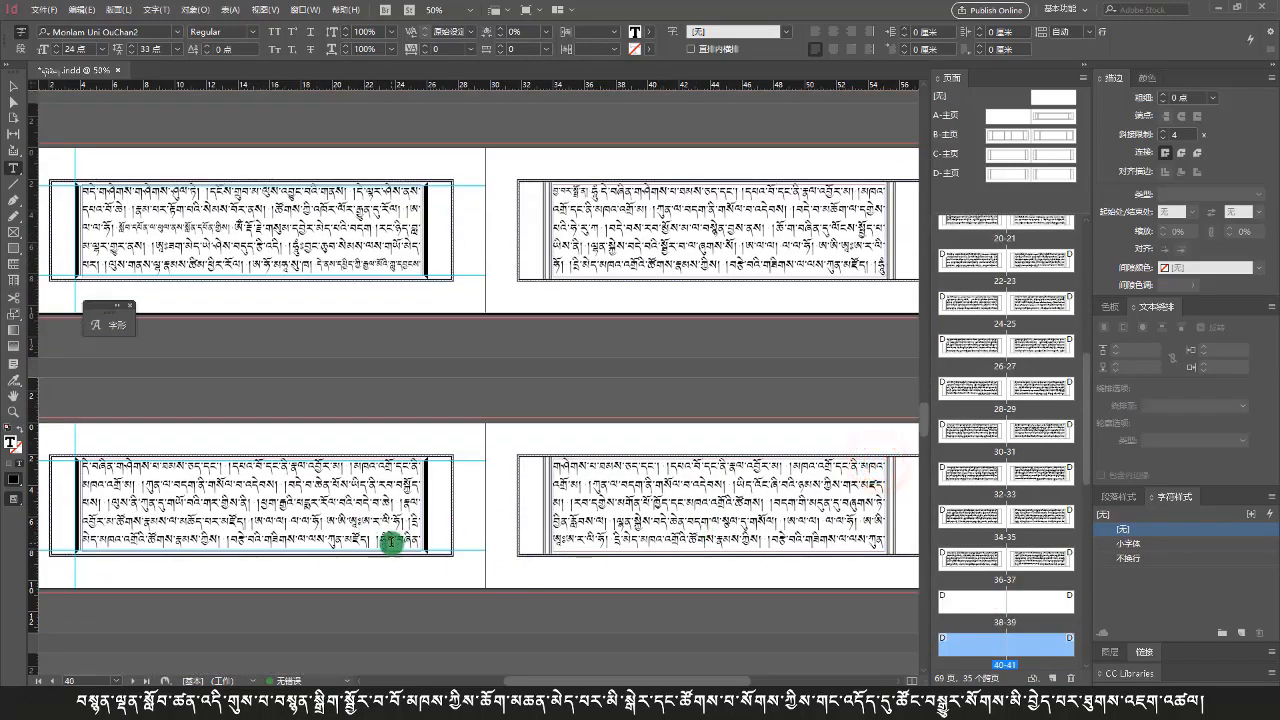
left_click(391, 543)
scroll(500, 460, "down", 4)
left_click(128, 357)
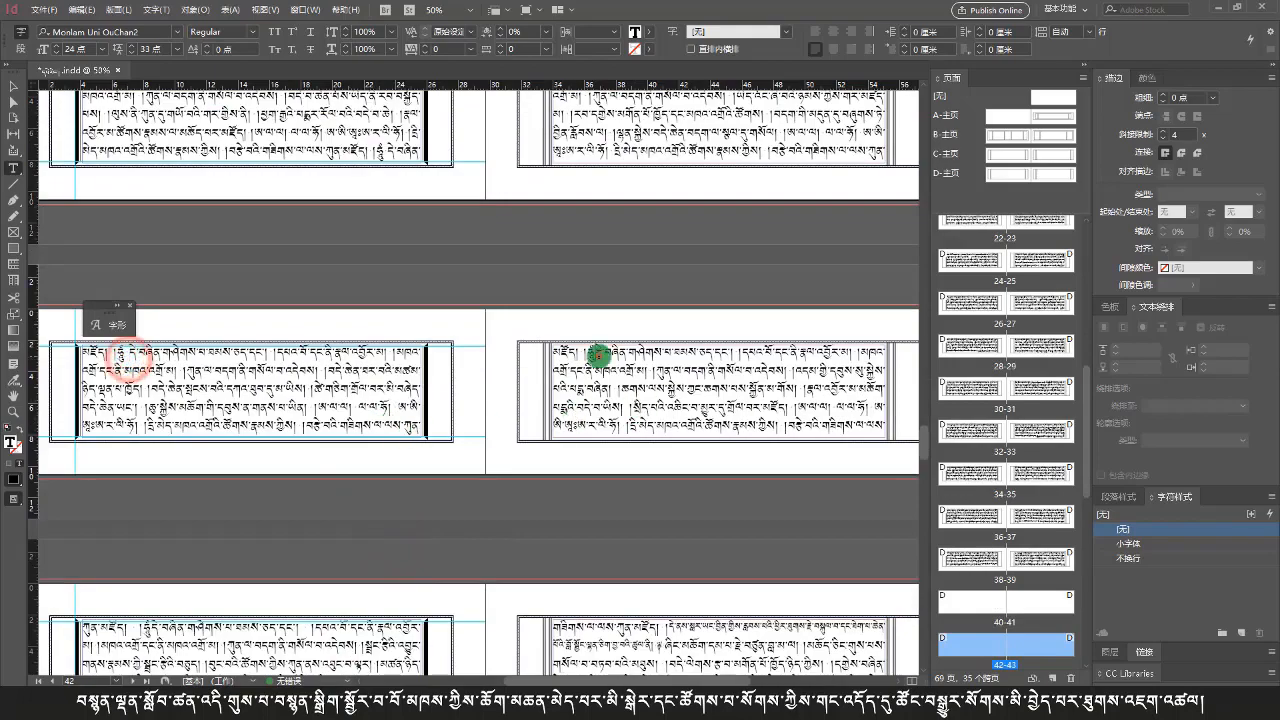
left_click(599, 356)
scroll(560, 390, "down", 3)
left_click(153, 488)
Correct the mantra's opening syllable in page 58's fourth line and replace its two missing-glyph boxes with the vowel-sign glyph
scroll(720, 549, "down", 10)
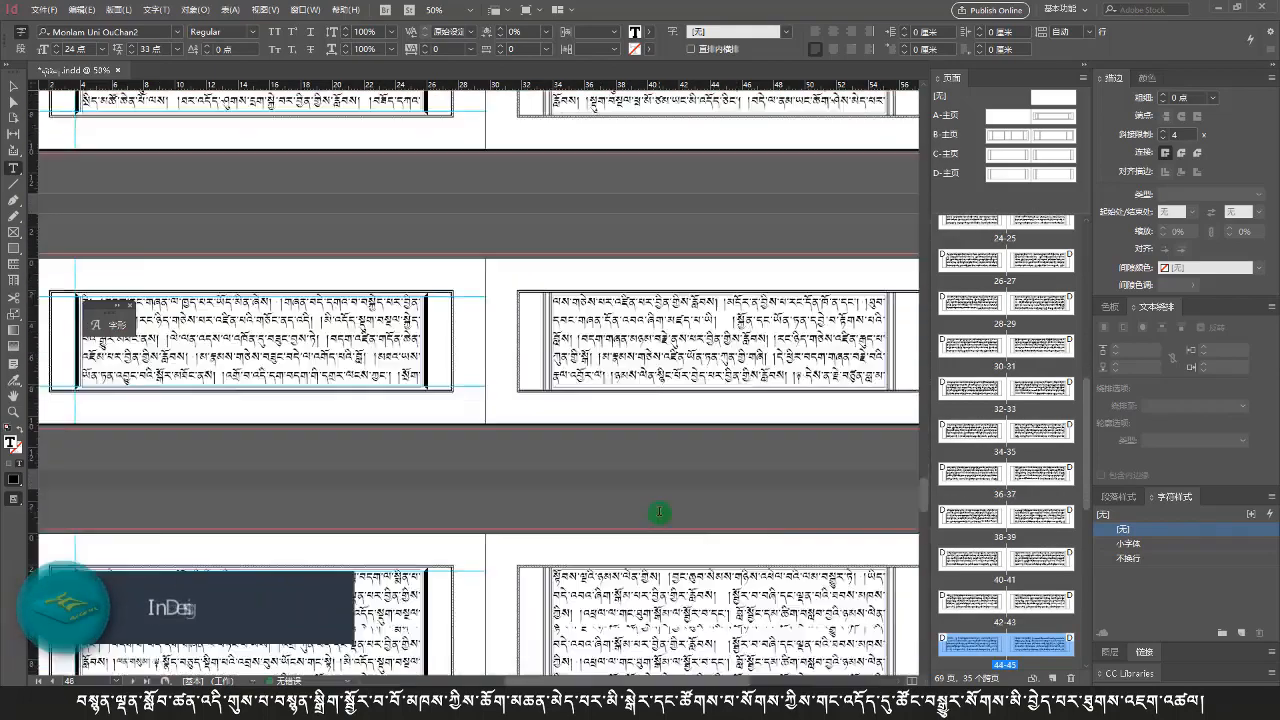
scroll(660, 512, "down", 15)
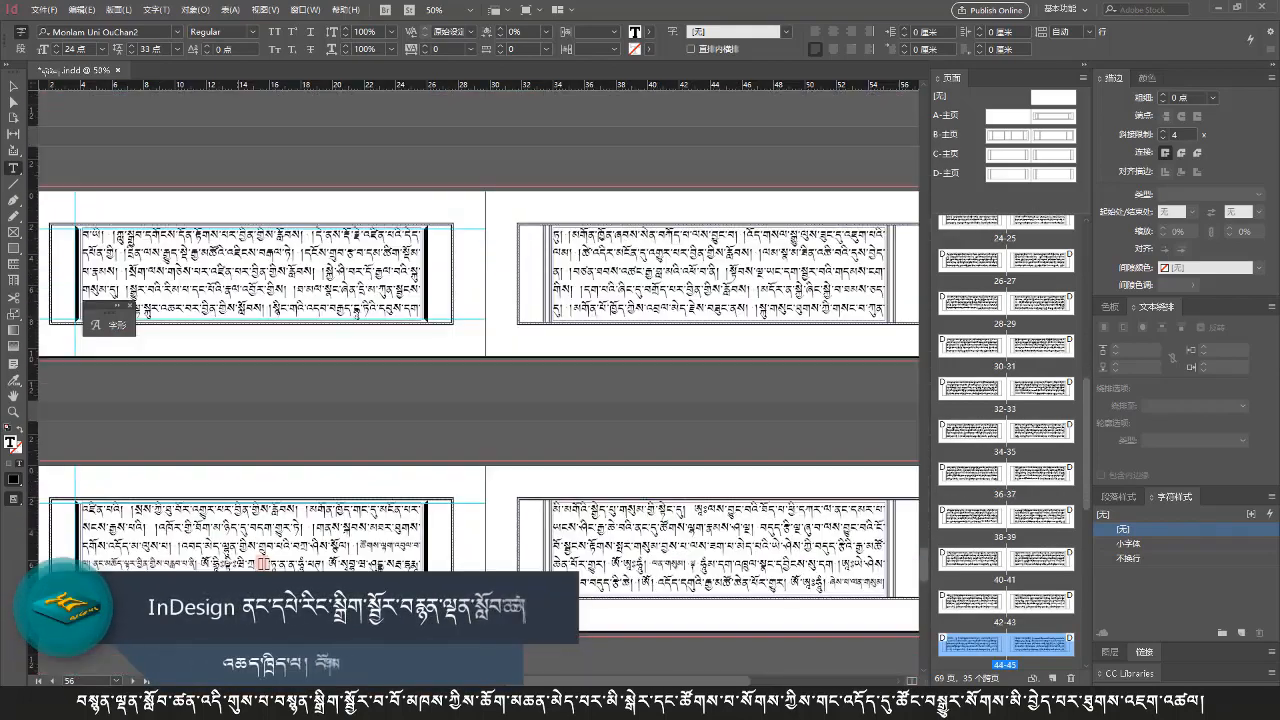
left_click(210, 565)
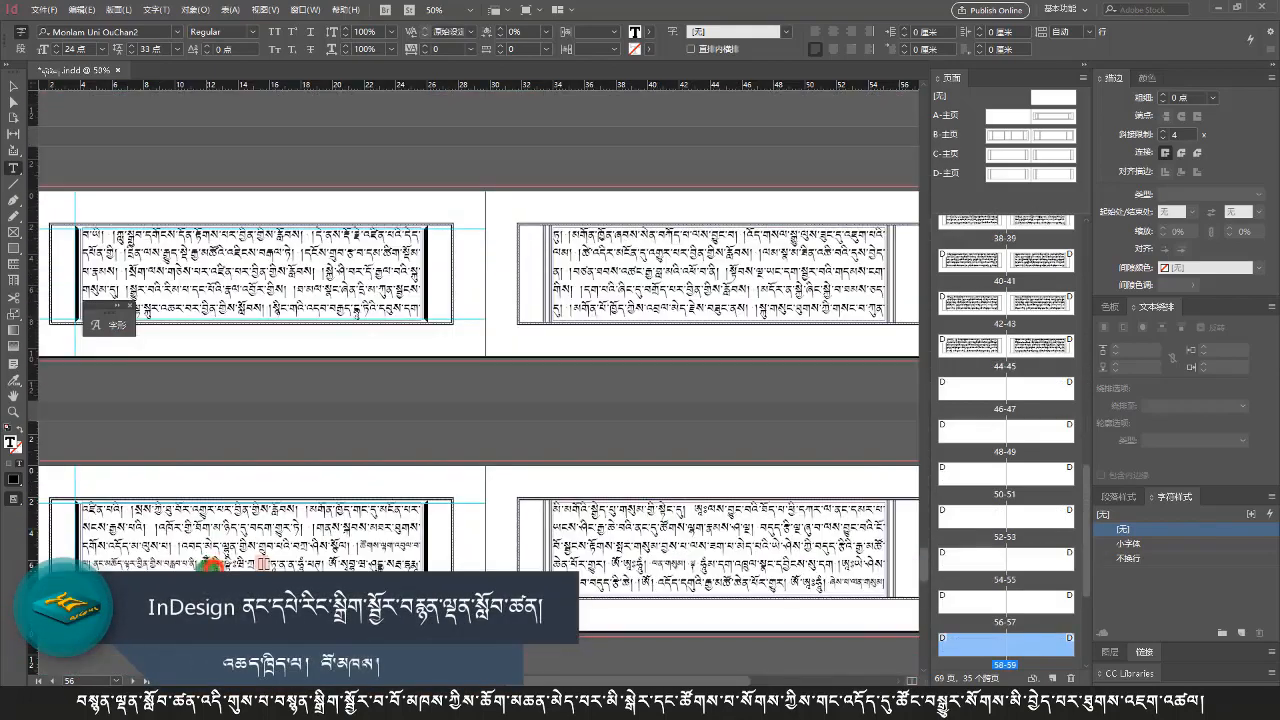
key("BackSpace")
left_click(114, 324)
double_click(169, 352)
left_click(114, 426)
Replace the character before ཧཾ in page 58's fifth line with the matching recently used glyph
left_click(125, 580)
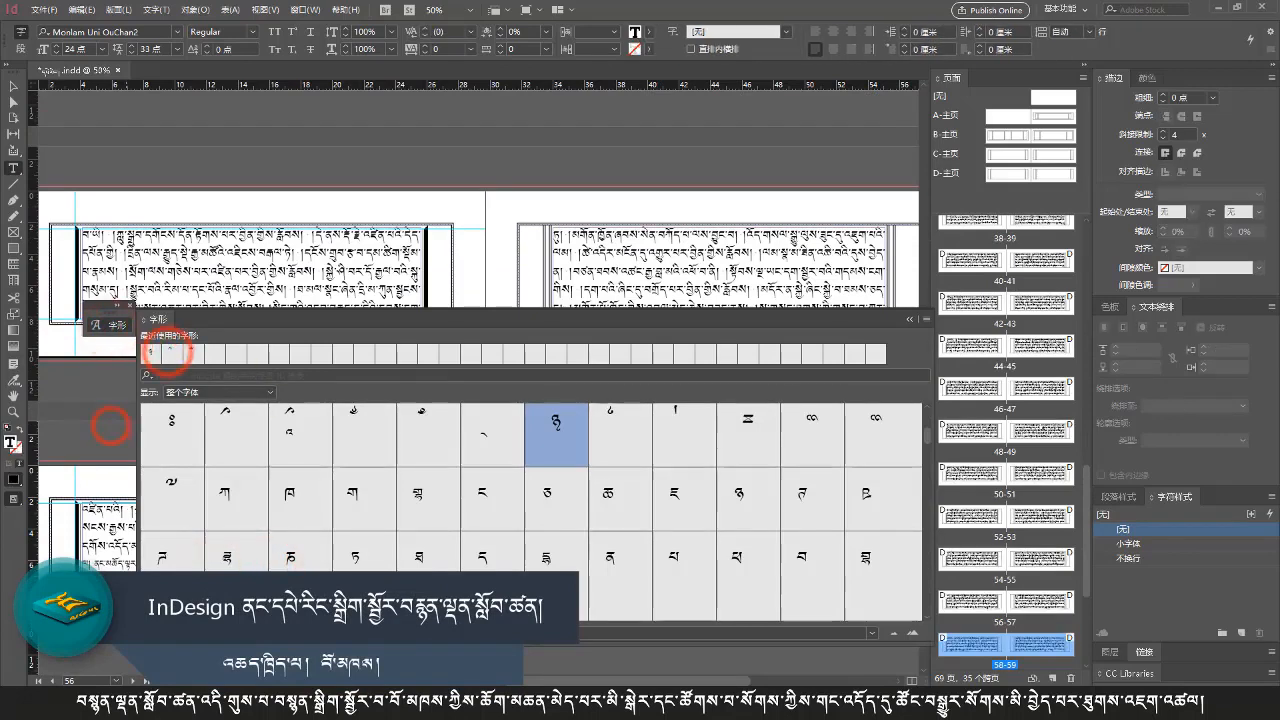
double_click(155, 354)
left_click(908, 320)
Correct the mantra opening syllables in page 59's fourth and fifth lines and add a space after ཧཱུྃ in the fourth line
left_click(605, 566)
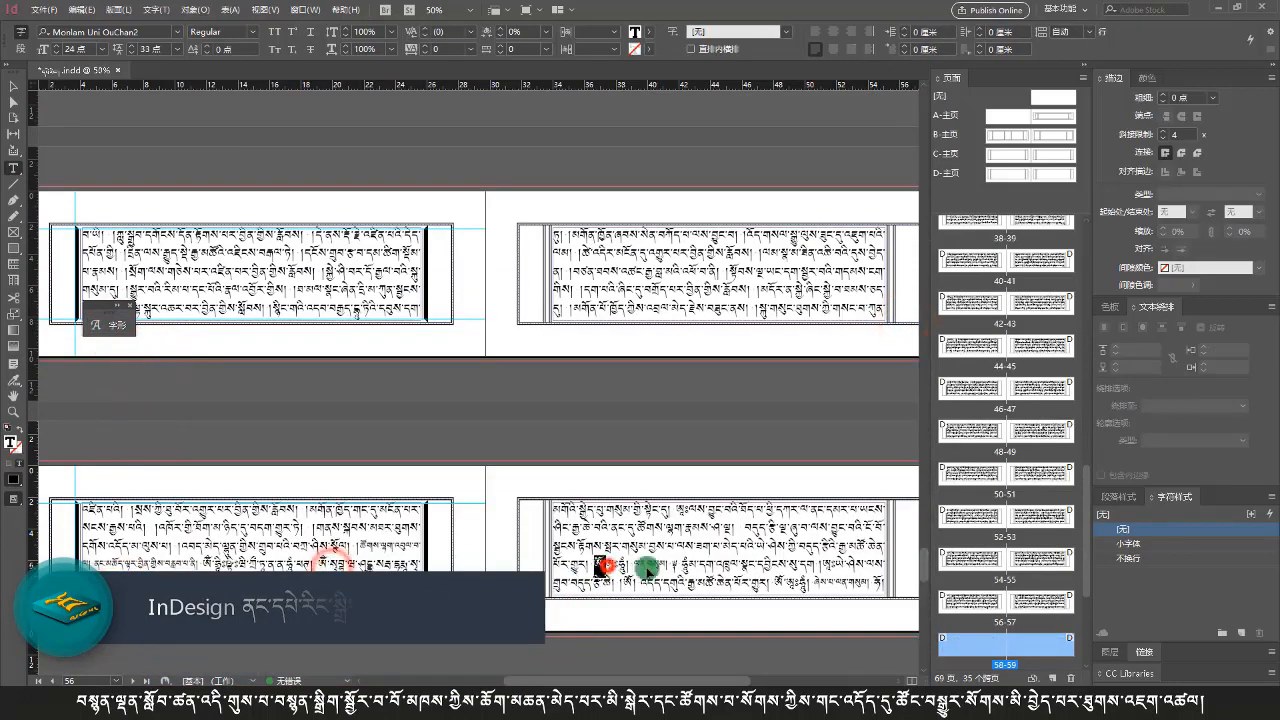
left_click(691, 571)
left_click(635, 588)
left_click(789, 589)
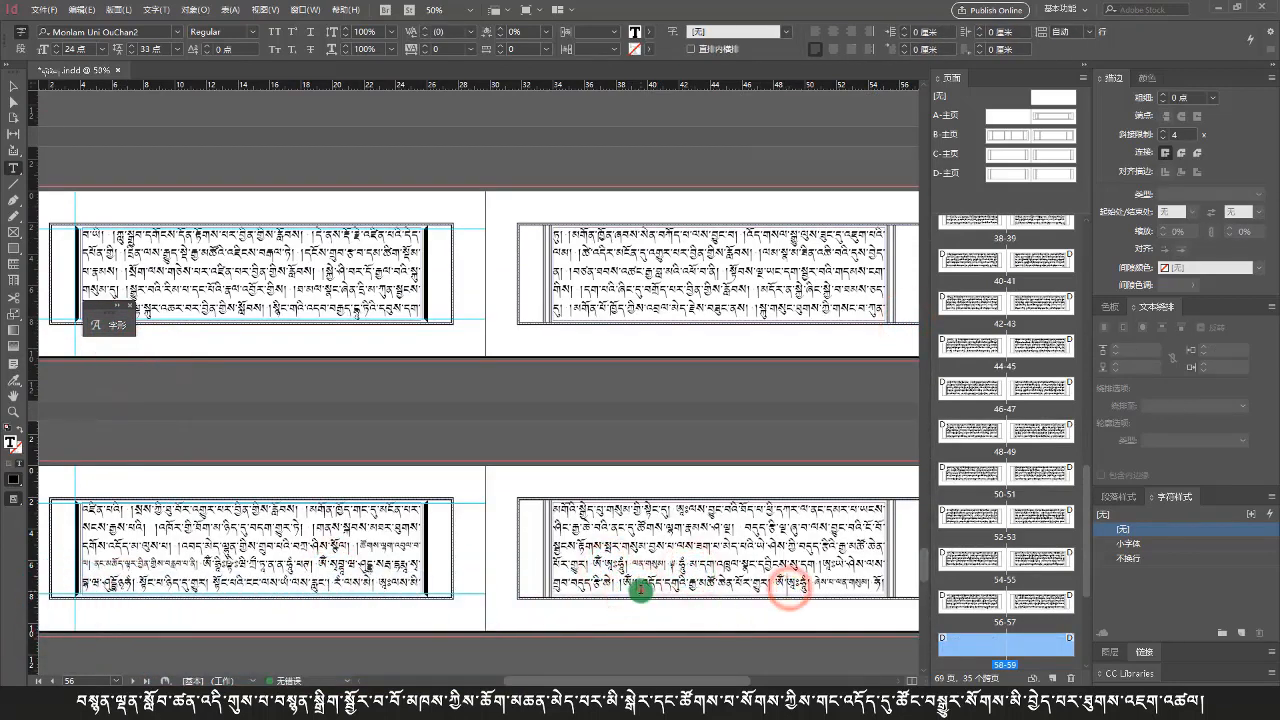
Review the remaining pages down to the end of the text on page 64, and recheck the preceding pages back to page 42
scroll(690, 585, "down", 4)
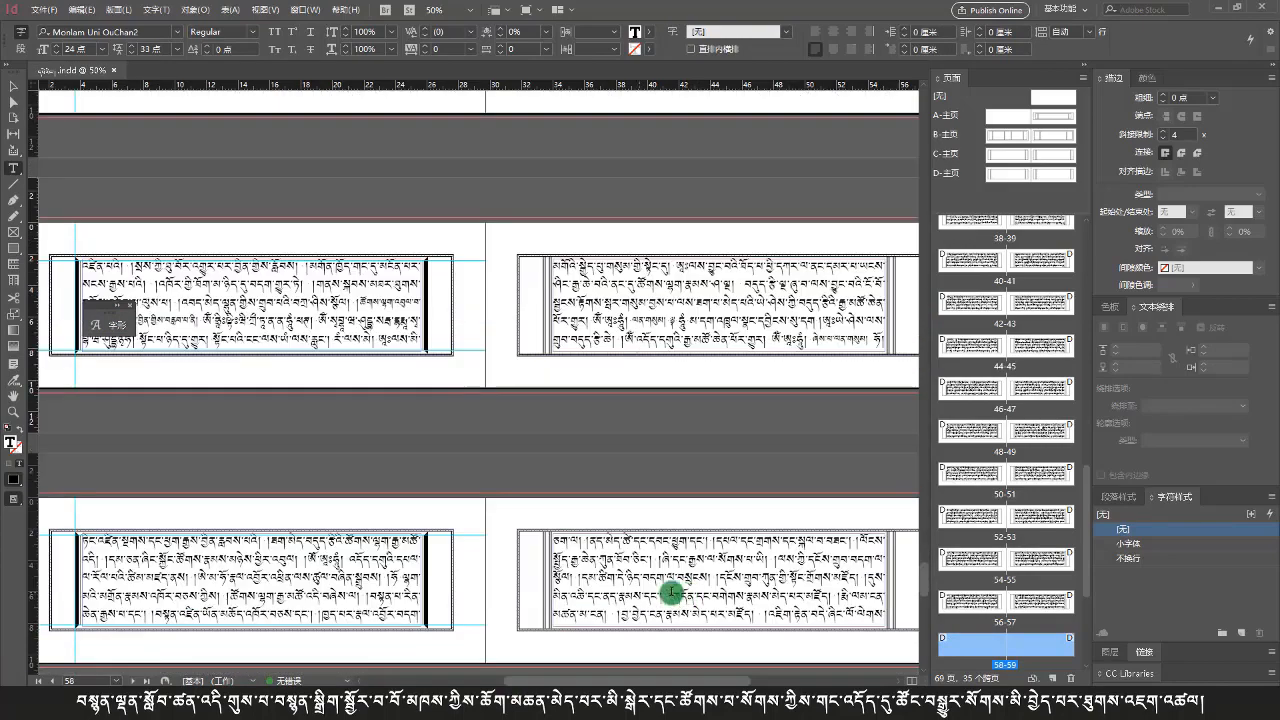
scroll(320, 562, "down", 12)
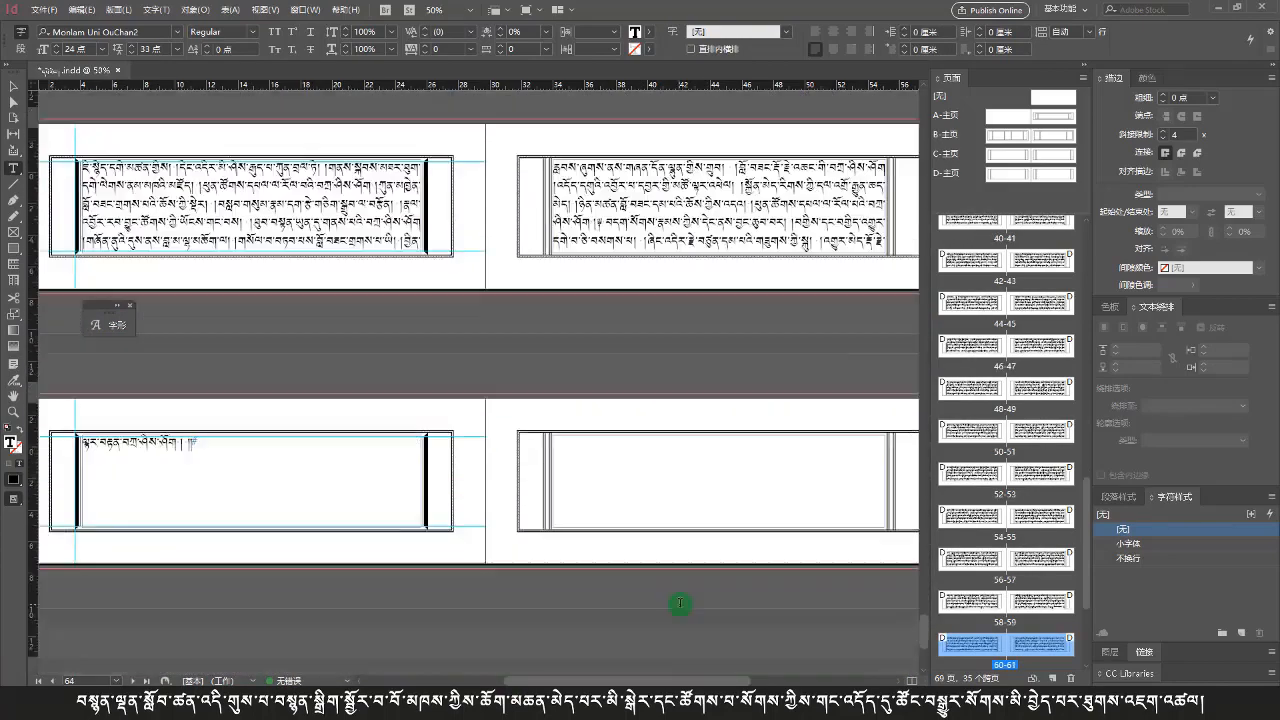
scroll(670, 607, "up", 15)
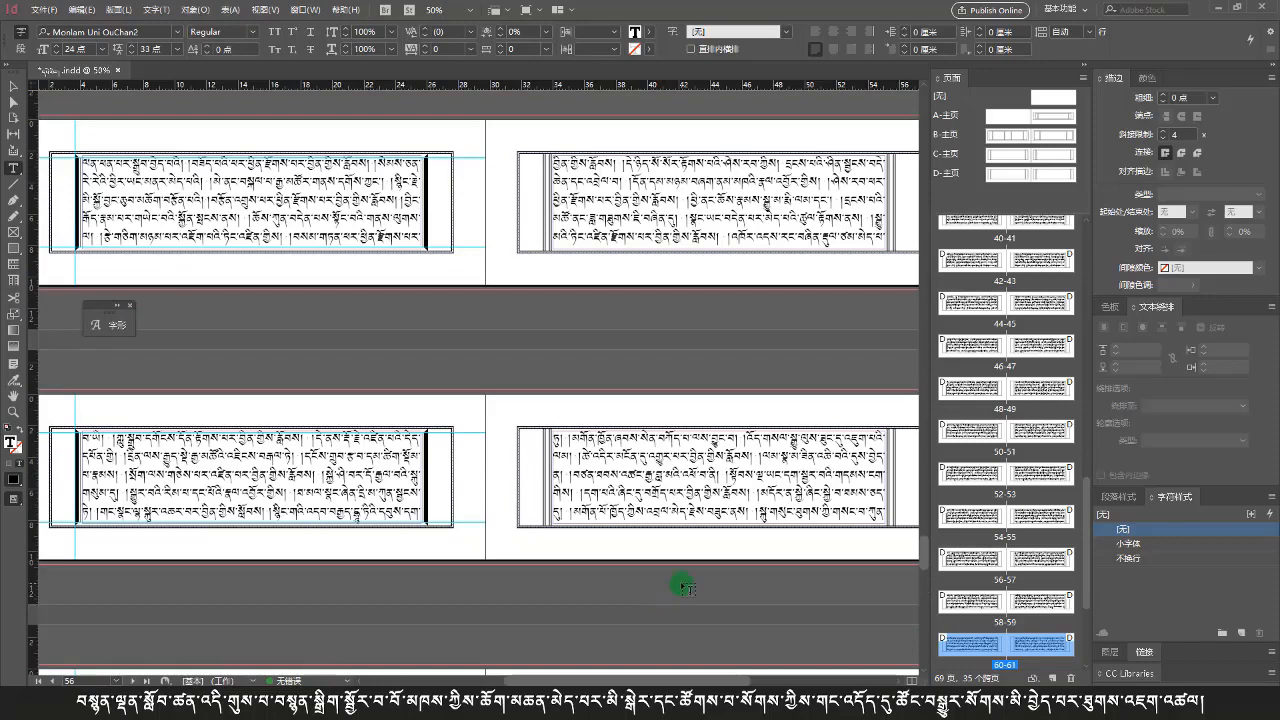
scroll(684, 588, "up", 8)
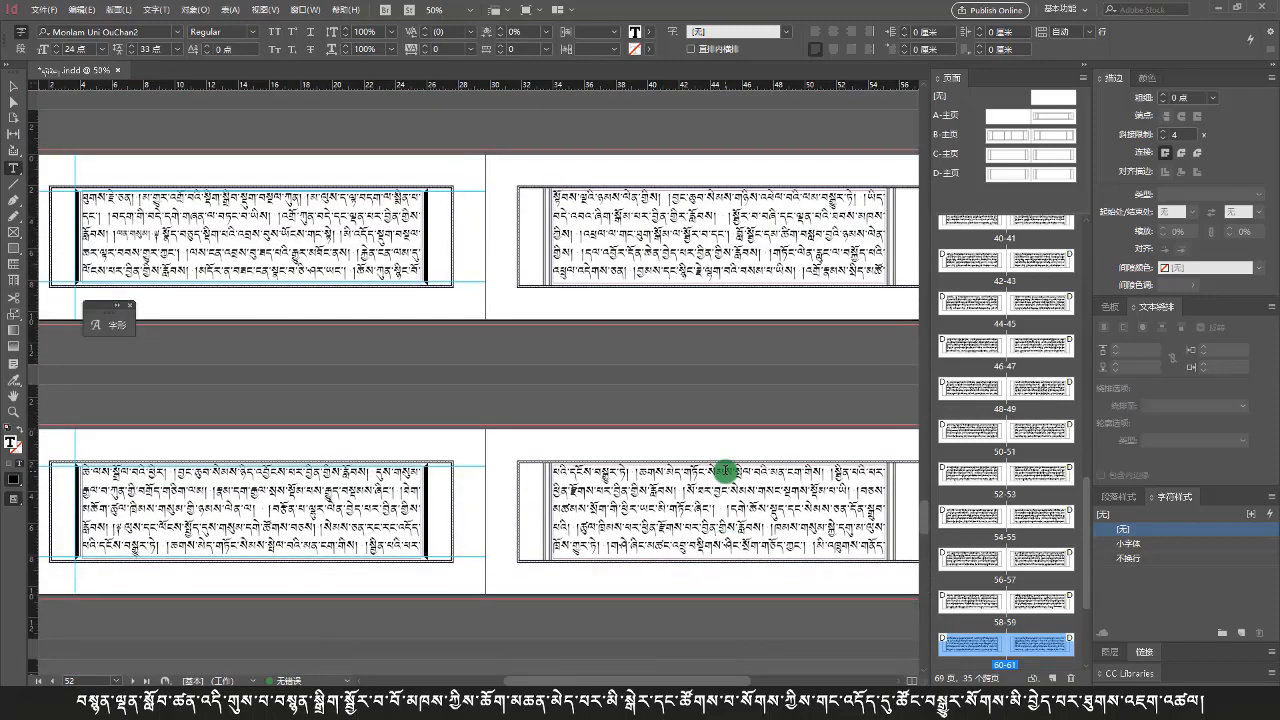
scroll(725, 470, "up", 8)
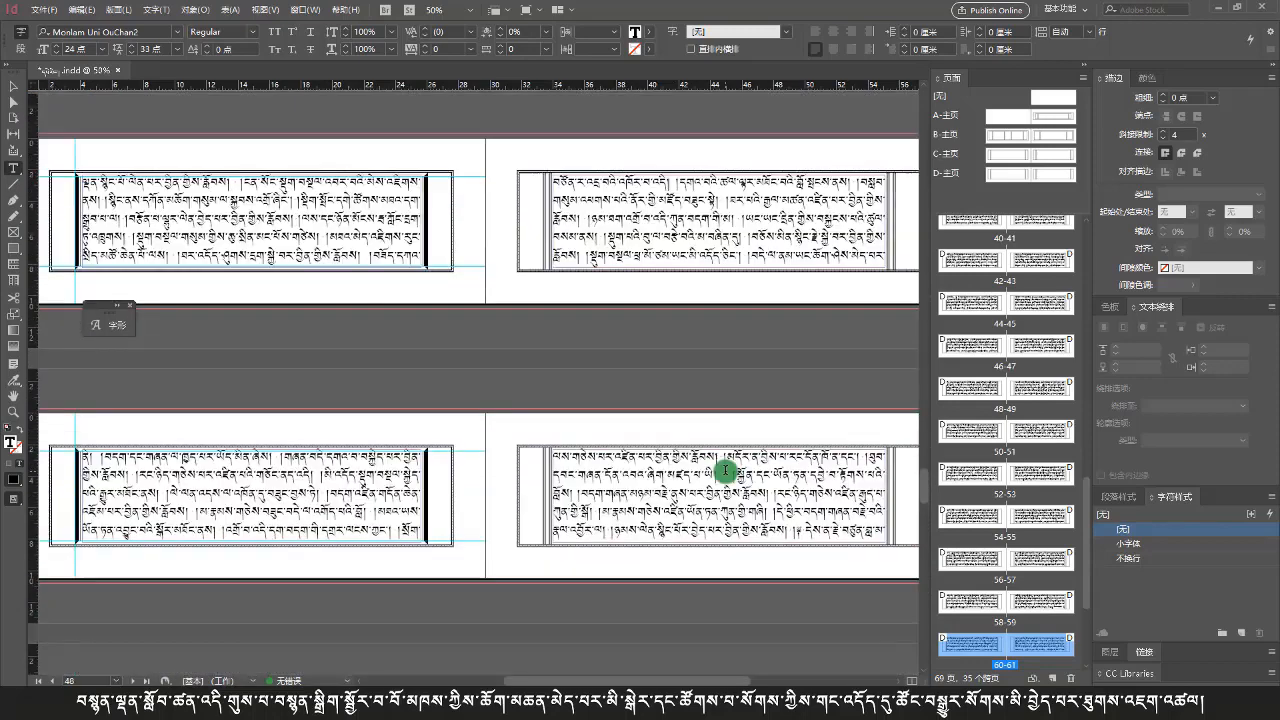
scroll(725, 470, "up", 8)
scroll(731, 476, "up", 3)
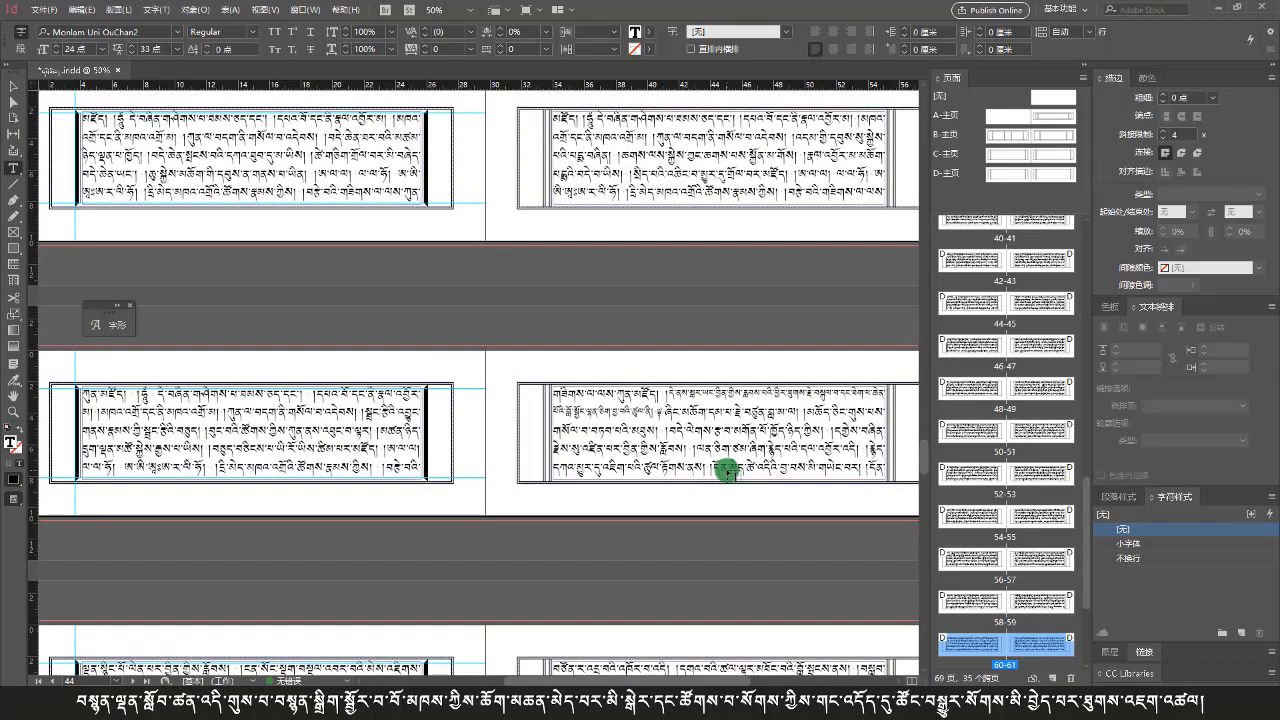
scroll(728, 470, "up", 3)
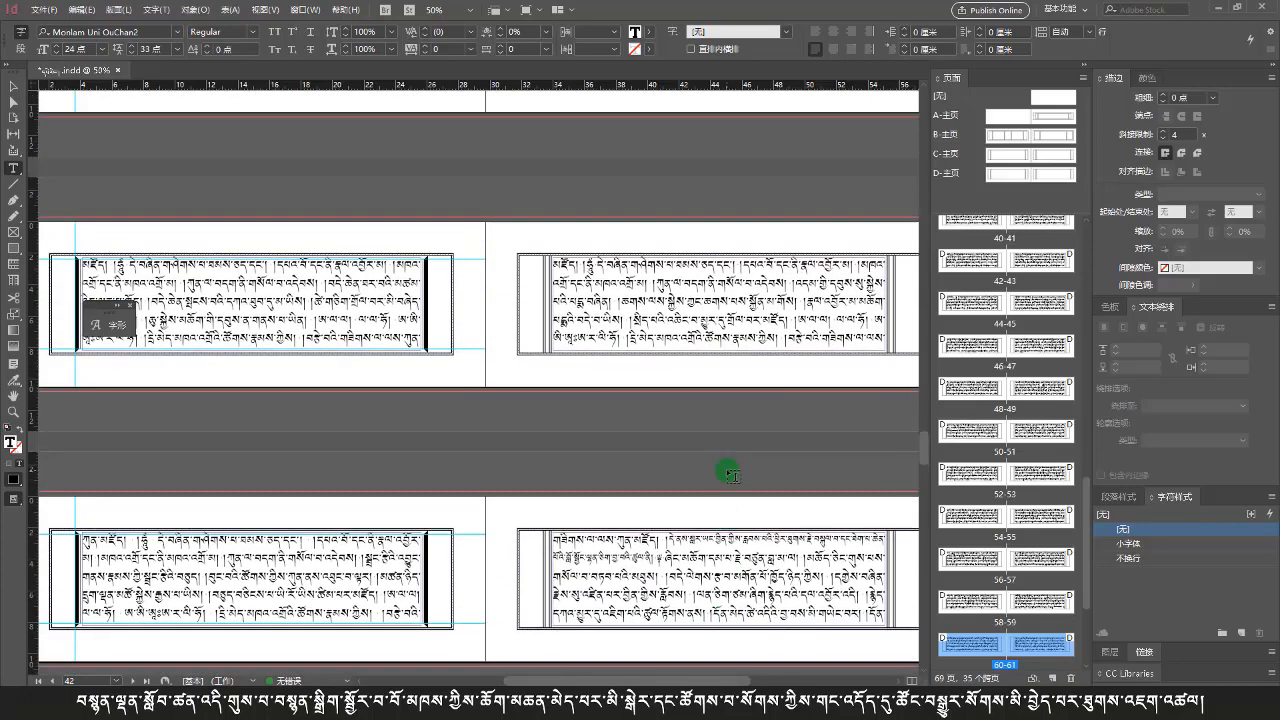
scroll(731, 474, "up", 2)
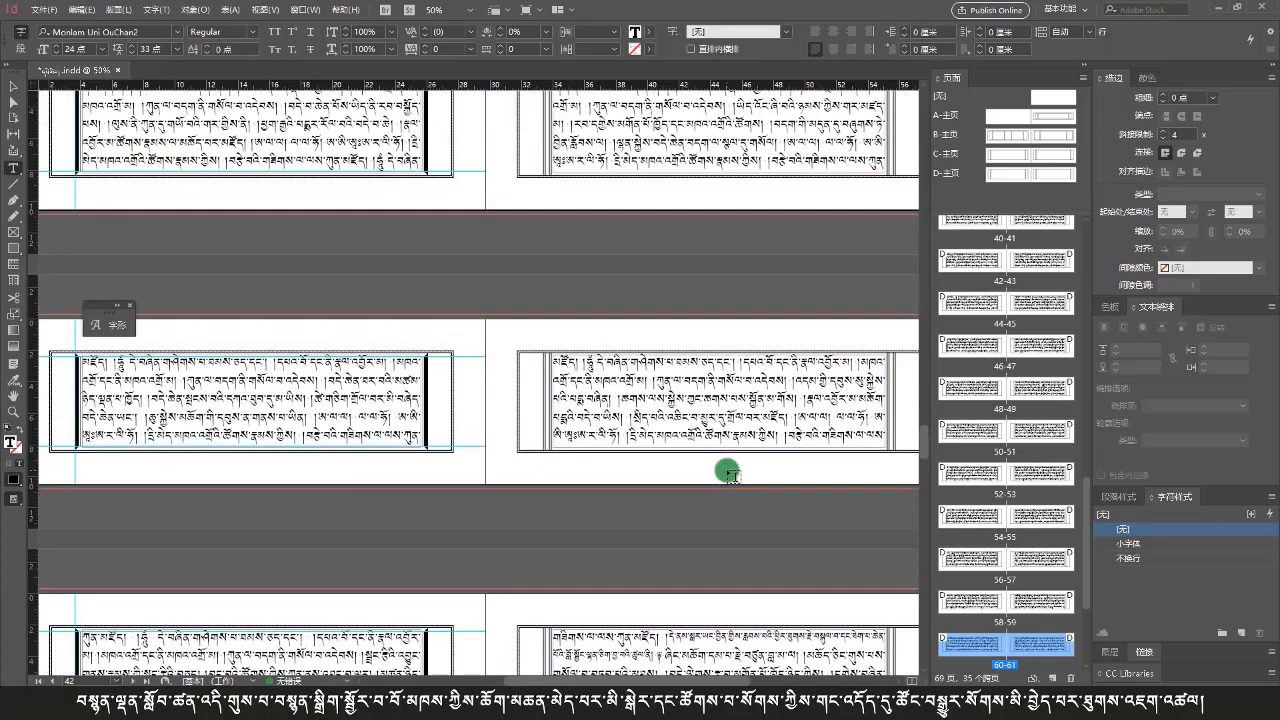